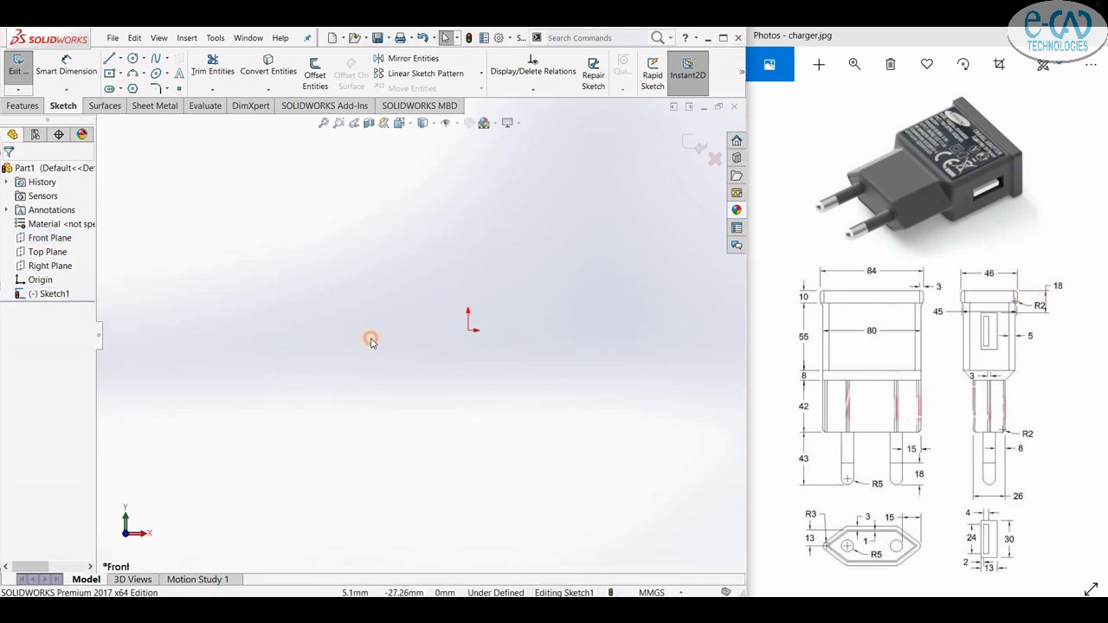
- Sketch a centre rectangle about 81 mm wide, centred on the origin
{"action": "left_click", "coordinate": [121, 76]}
{"action": "left_click", "coordinate": [127, 103]}
{"action": "left_click", "coordinate": [468, 330]}
{"action": "left_click", "coordinate": [602, 396]}
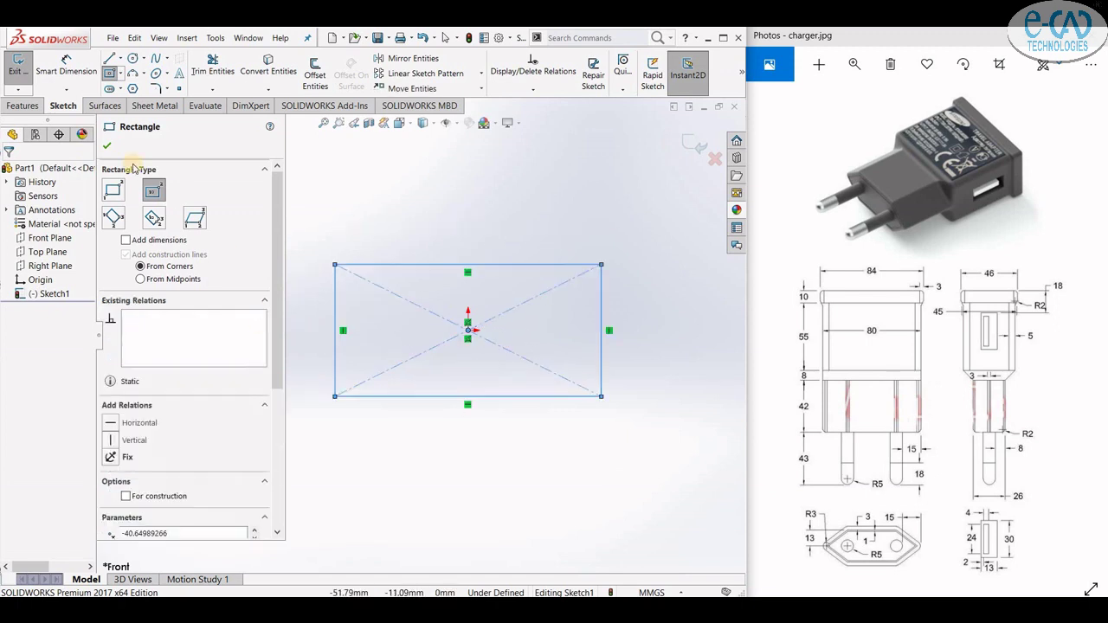
- Dimension the rectangle to 46 mm high and 84 mm wide
{"action": "left_click", "coordinate": [68, 69]}
{"action": "left_click", "coordinate": [334, 342]}
{"action": "left_click", "coordinate": [305, 332]}
{"action": "type", "text": "46"}
{"action": "key", "text": "Return"}
{"action": "left_click", "coordinate": [414, 256]}
{"action": "left_click", "coordinate": [408, 232]}
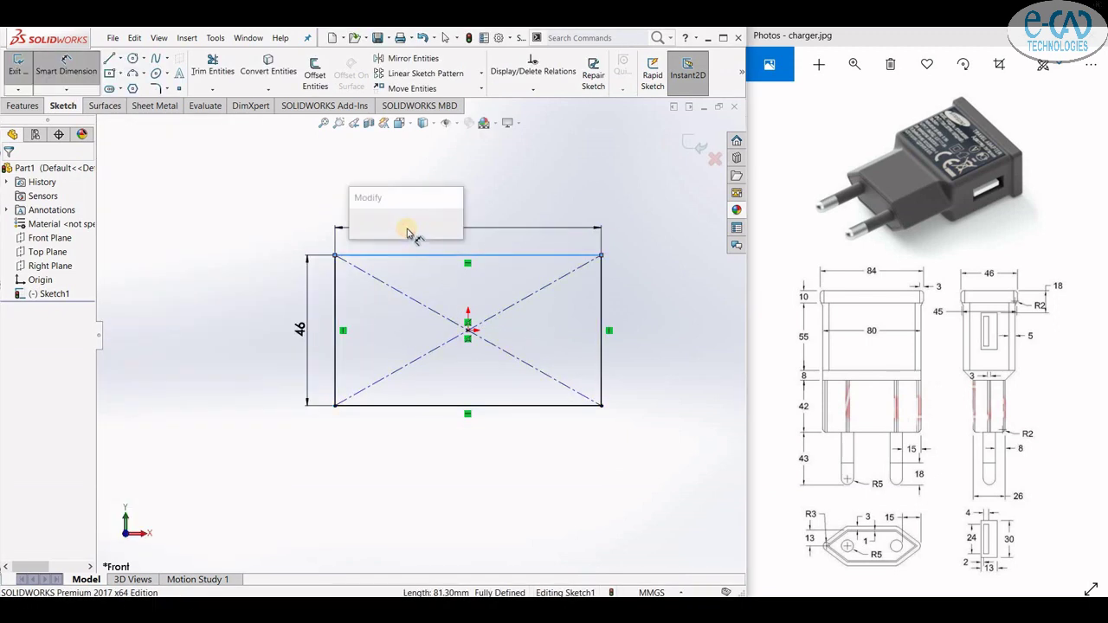
{"action": "type", "text": "84"}
{"action": "key", "text": "Return"}
{"action": "key", "text": "Escape"}
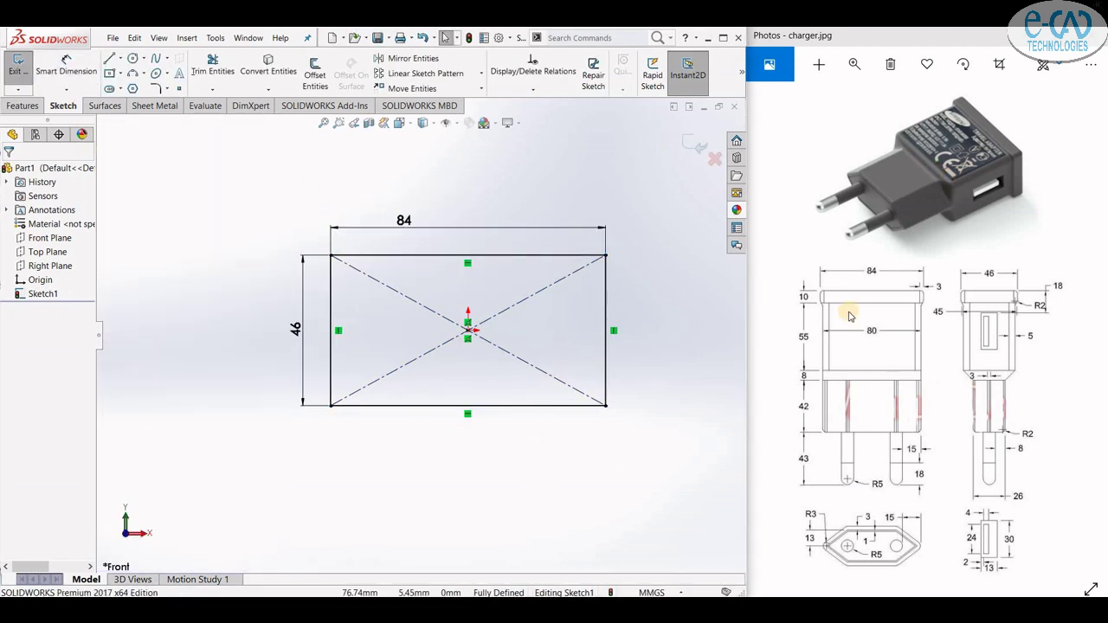
- Sketch a second, smaller centre rectangle about 30 mm high inside the first, also centred on the origin
{"action": "left_click", "coordinate": [110, 74]}
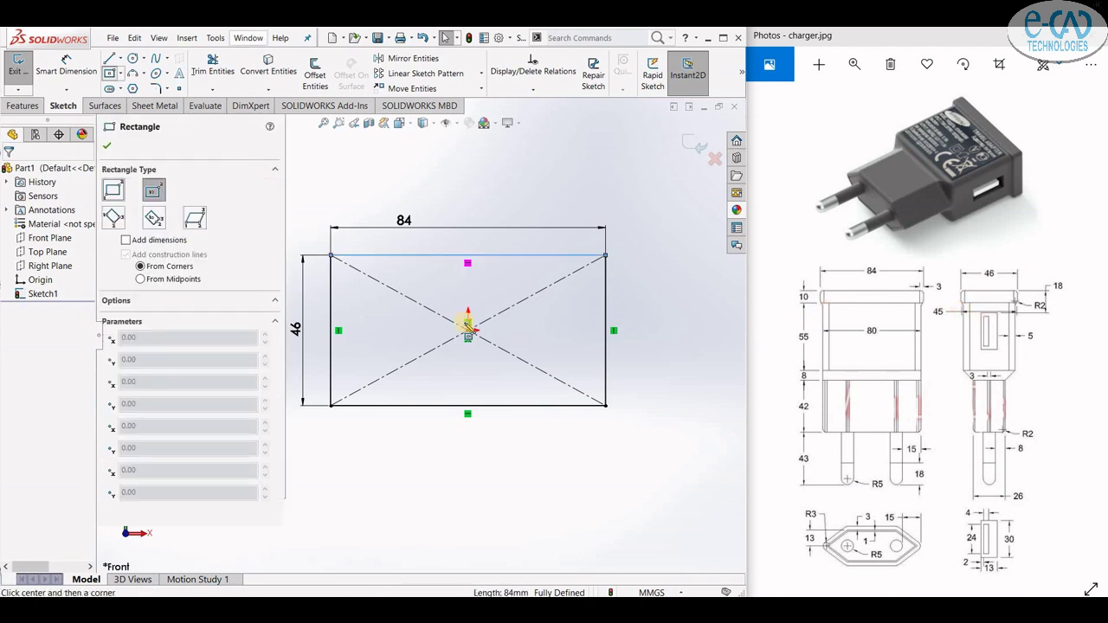
{"action": "left_click", "coordinate": [468, 330]}
{"action": "left_click", "coordinate": [569, 379]}
- Dimension the inner rectangle to 45 mm high and 80 mm wide, and exit the sketch
{"action": "left_click", "coordinate": [67, 70]}
{"action": "left_click", "coordinate": [368, 350]}
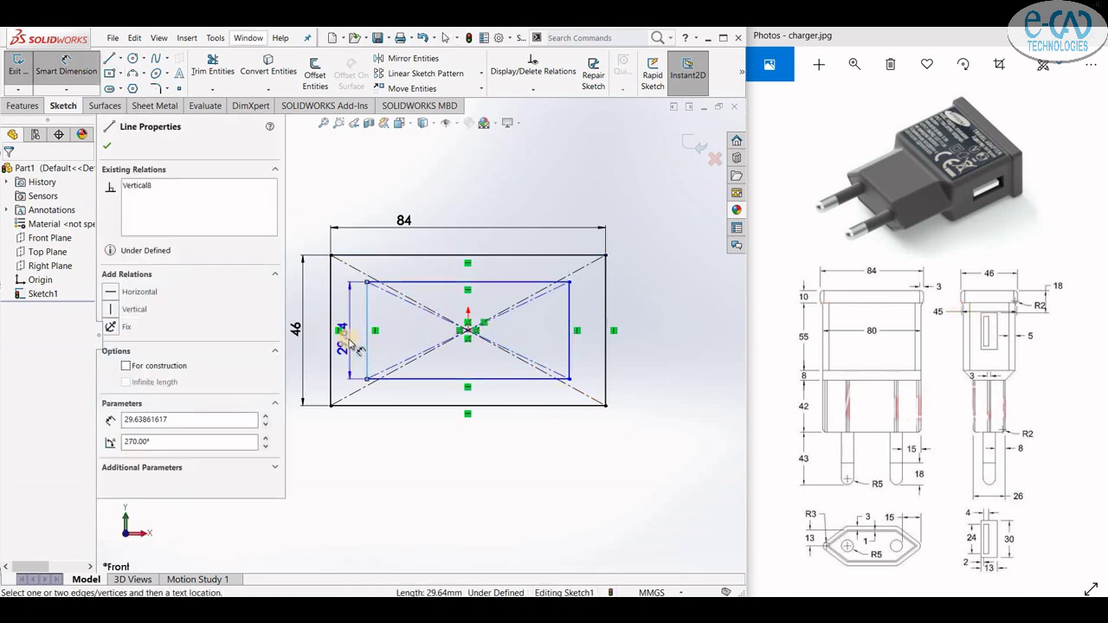
{"action": "left_click", "coordinate": [350, 339]}
{"action": "type", "text": "45"}
{"action": "key", "text": "Return"}
{"action": "left_click", "coordinate": [489, 258]}
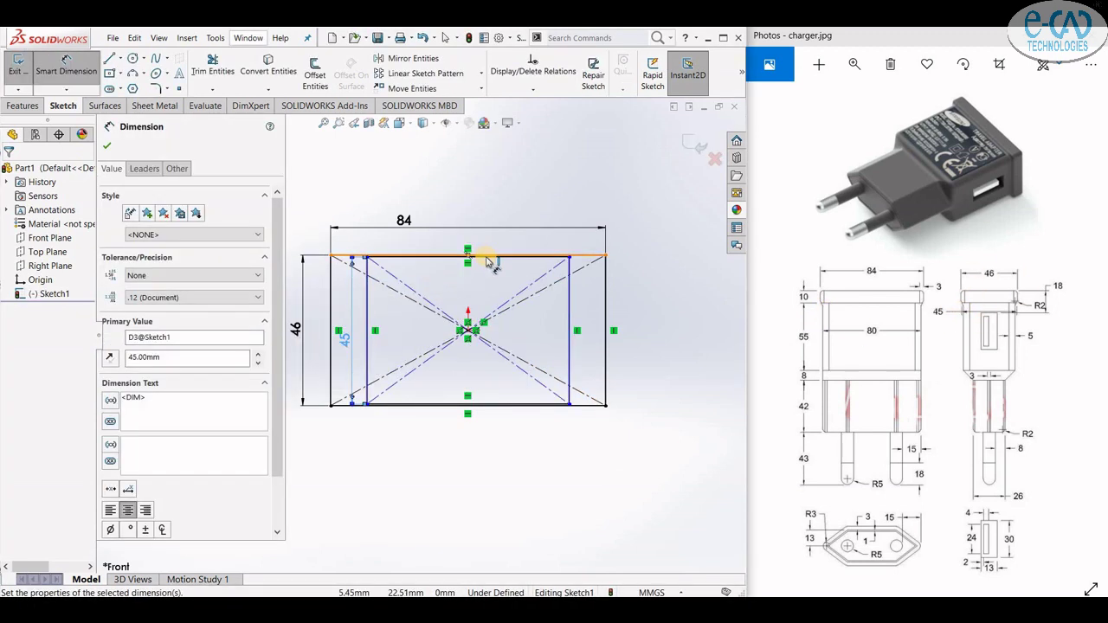
{"action": "scroll", "coordinate": [489, 407], "scroll_direction": "down", "scroll_amount": 5}
{"action": "left_click", "coordinate": [466, 433]}
{"action": "type", "text": "80"}
{"action": "key", "text": "Return"}
{"action": "scroll", "coordinate": [477, 435], "scroll_direction": "up", "scroll_amount": 6}
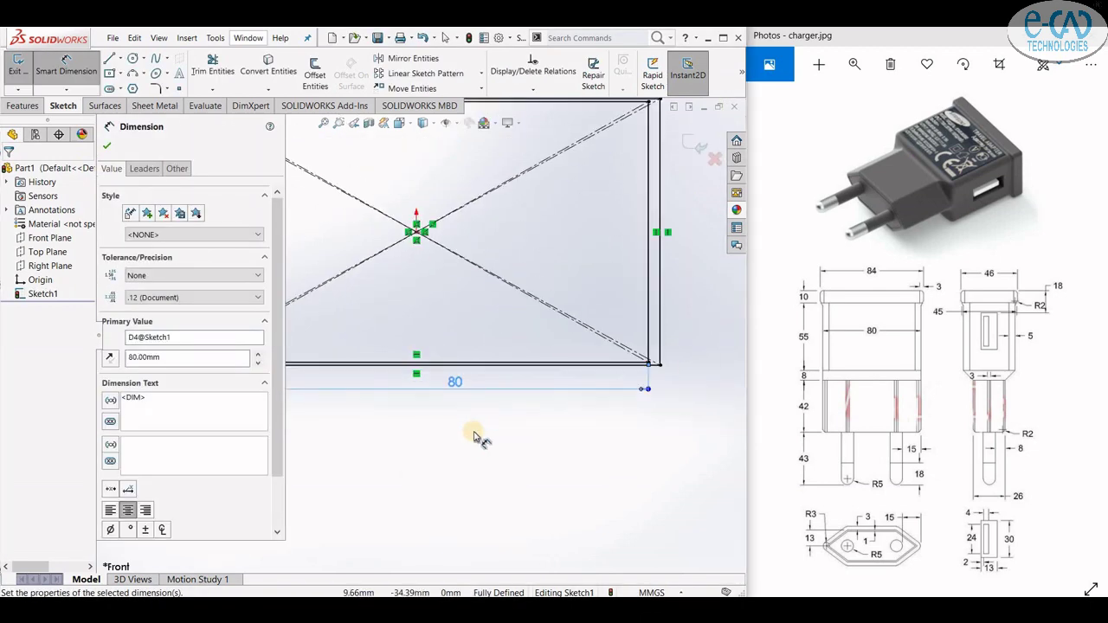
{"action": "left_click", "coordinate": [108, 147]}
{"action": "scroll", "coordinate": [400, 248], "scroll_direction": "down", "scroll_amount": 2}
{"action": "scroll", "coordinate": [424, 333], "scroll_direction": "up", "scroll_amount": 2}
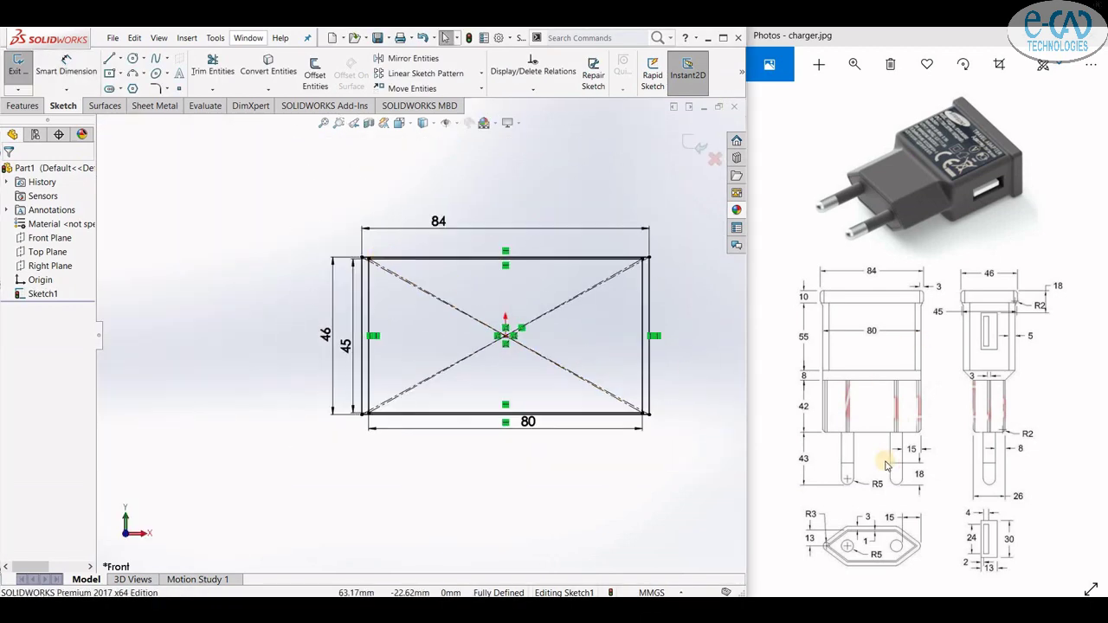
{"action": "scroll", "coordinate": [572, 340], "scroll_direction": "up", "scroll_amount": 1}
{"action": "left_click", "coordinate": [697, 147]}
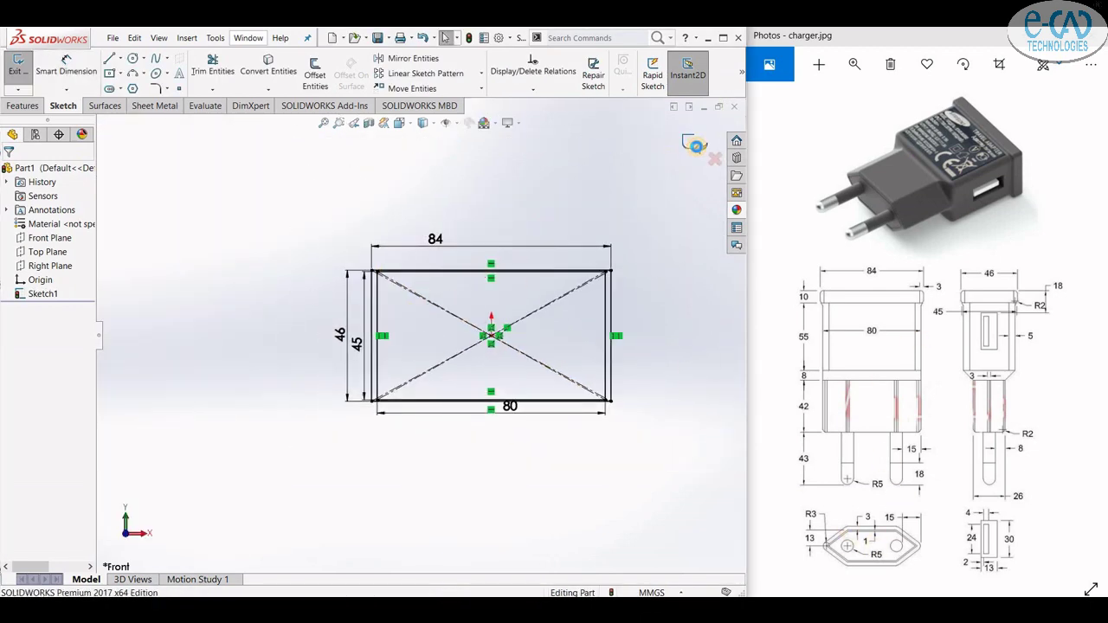
- Pick both the border region and the inner region of the sketch with the Contour Select Tool
{"action": "mouse_move", "coordinate": [626, 312]}
{"action": "middle_mouse_down"}
{"action": "mouse_move", "coordinate": [608, 323]}
{"action": "mouse_move", "coordinate": [591, 307]}
{"action": "mouse_move", "coordinate": [599, 317]}
{"action": "mouse_move", "coordinate": [645, 312]}
{"action": "middle_mouse_up"}
{"action": "left_click", "coordinate": [645, 310]}
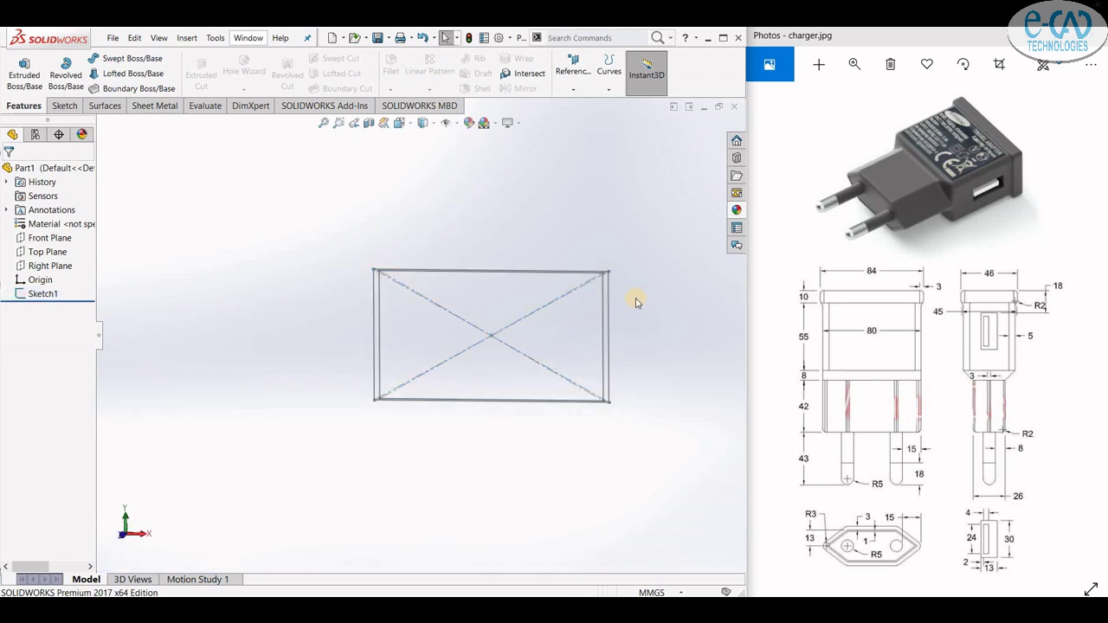
{"action": "scroll", "coordinate": [599, 290], "scroll_direction": "down", "scroll_amount": 3}
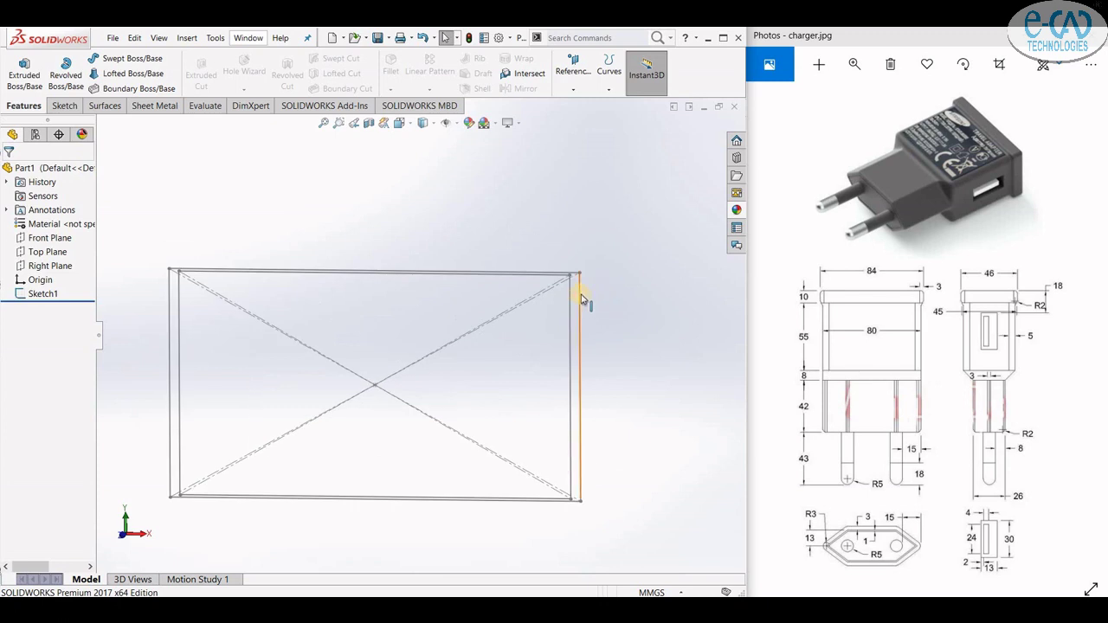
{"action": "right_click", "coordinate": [581, 295]}
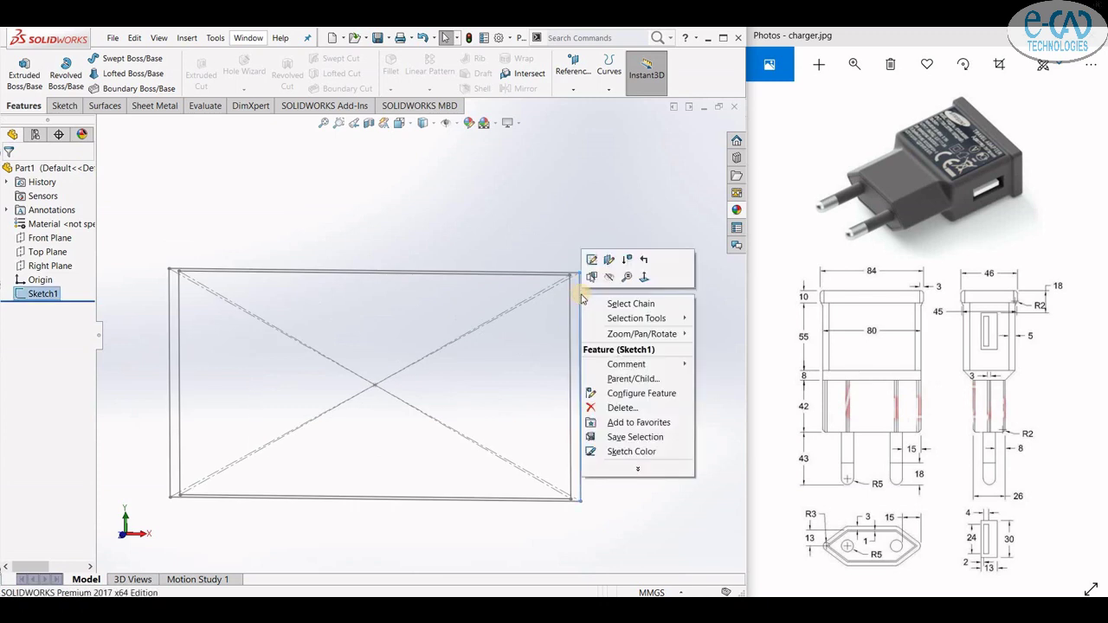
{"action": "left_click", "coordinate": [644, 469]}
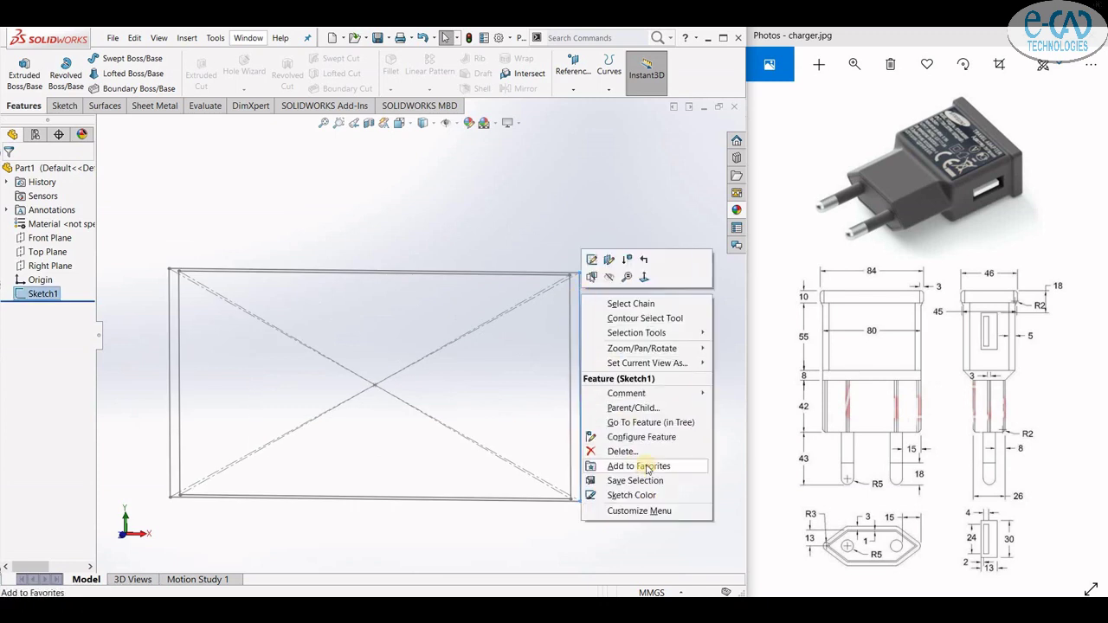
{"action": "left_click", "coordinate": [622, 319]}
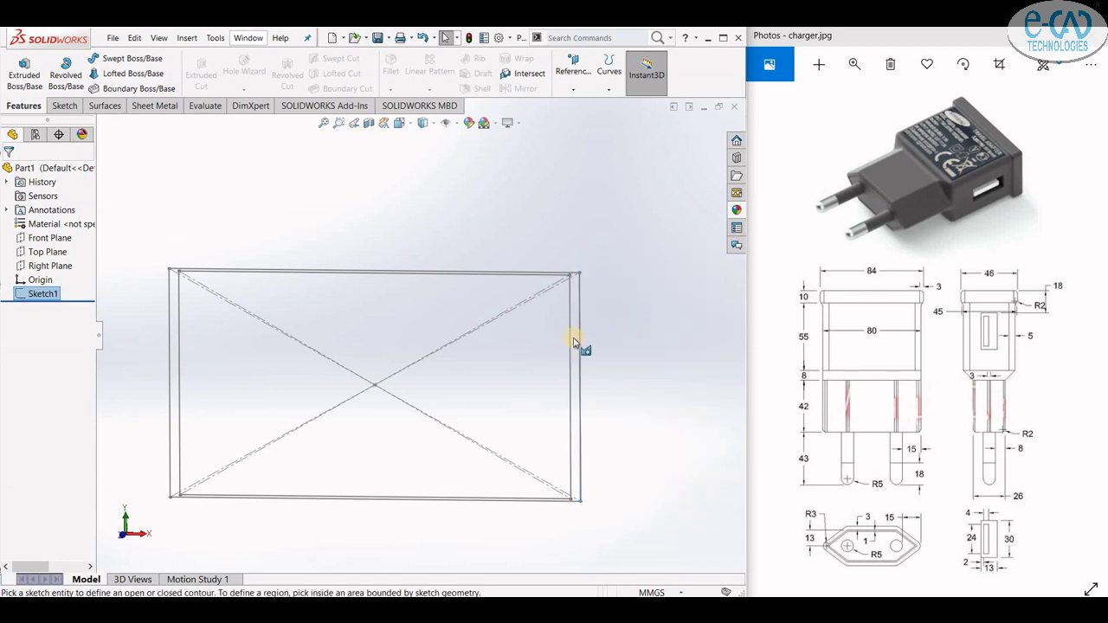
{"action": "left_click", "coordinate": [576, 331]}
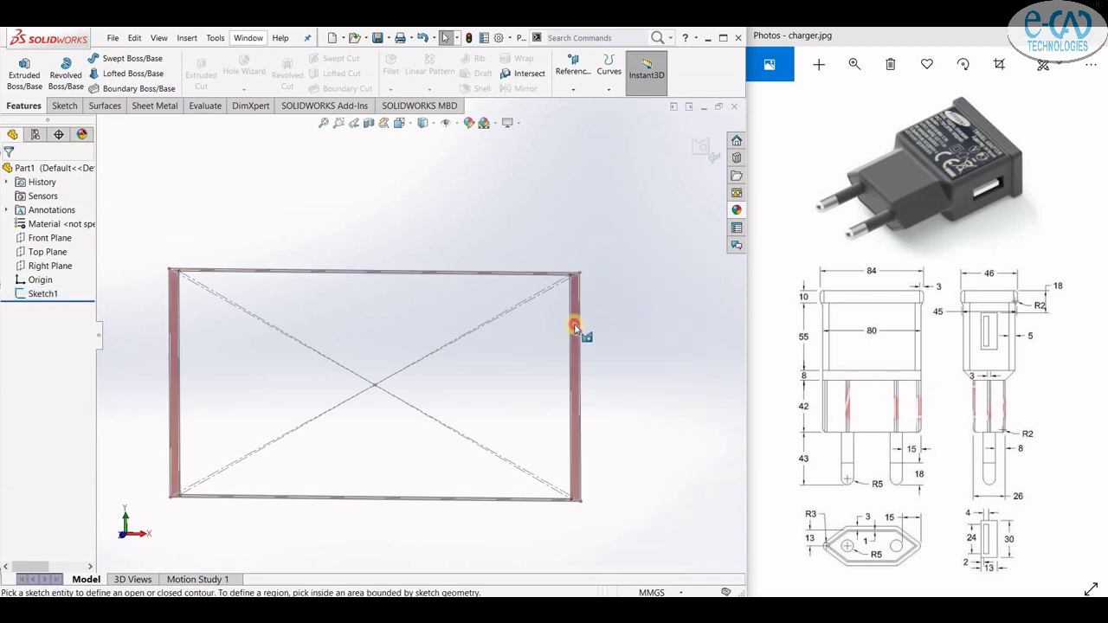
{"action": "left_click", "coordinate": [574, 327]}
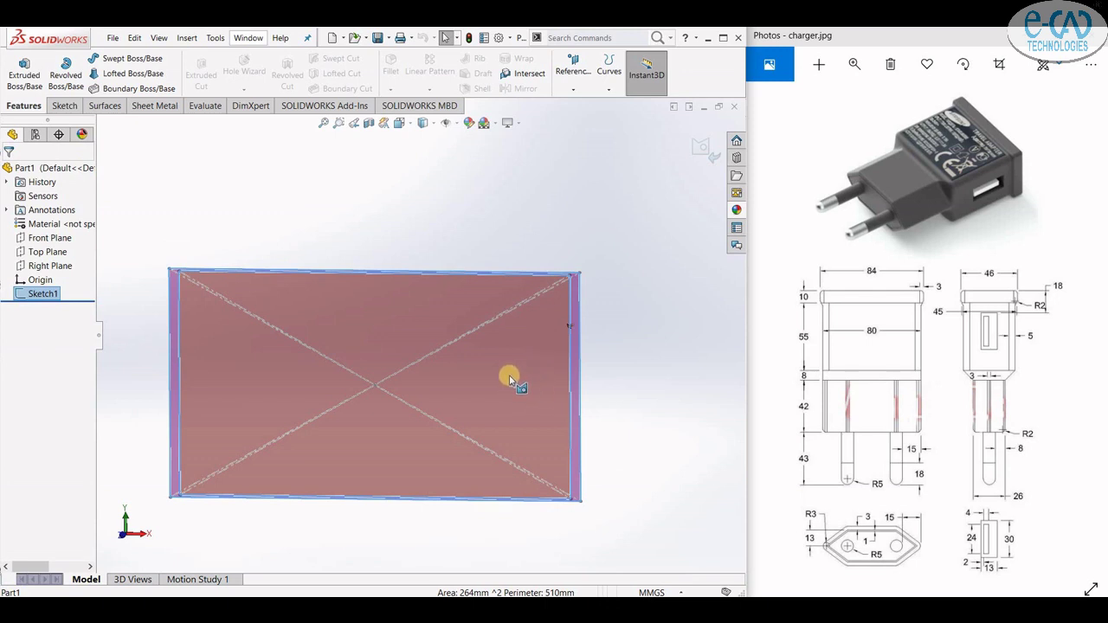
{"action": "left_click", "coordinate": [510, 377]}
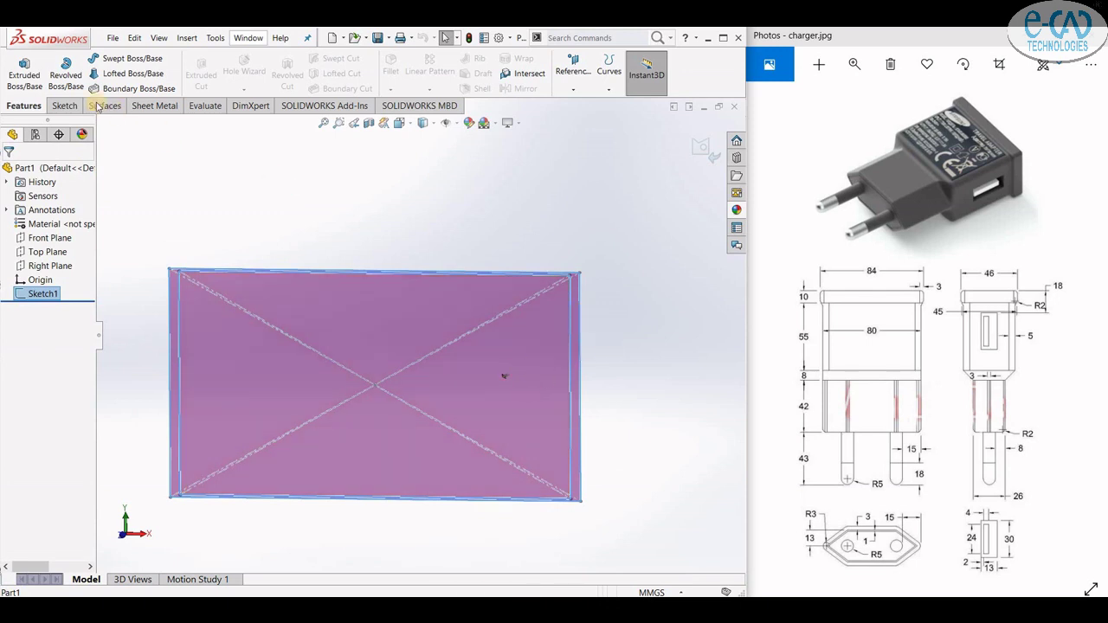
- Extrude the two selected regions 10 mm with a Blind end condition in the reversed direction
{"action": "left_click", "coordinate": [32, 76]}
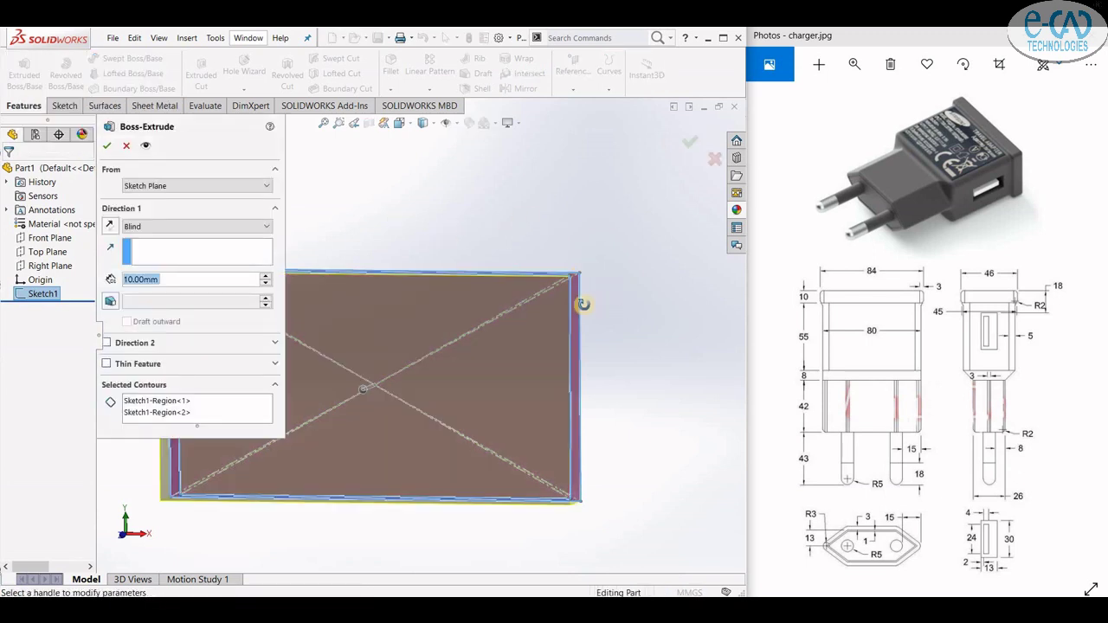
{"action": "left_click", "coordinate": [110, 227]}
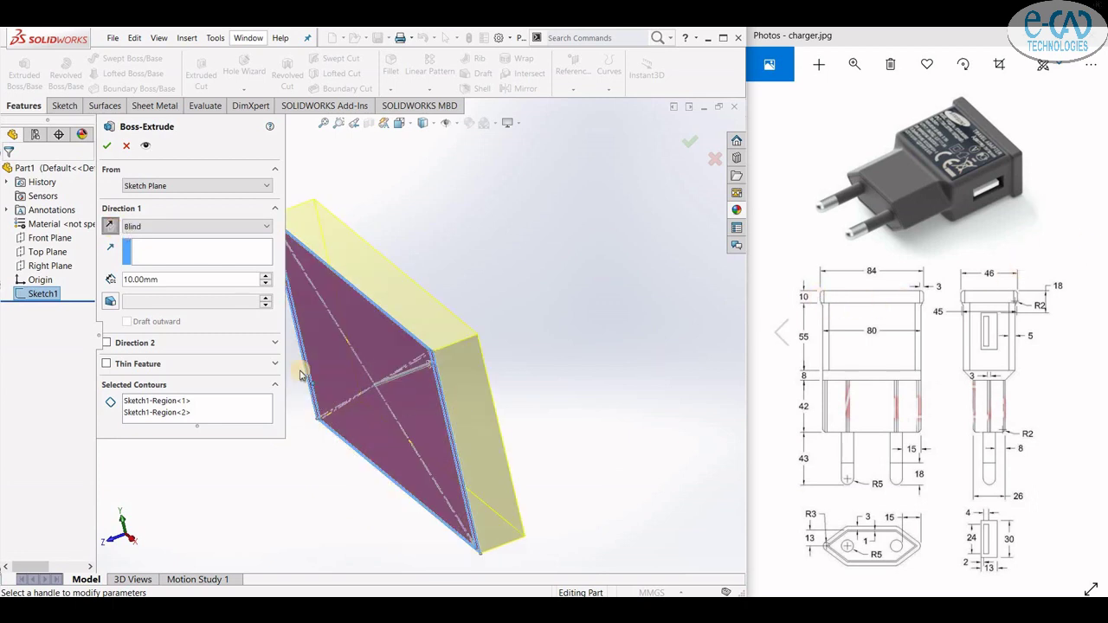
{"action": "left_click", "coordinate": [107, 146]}
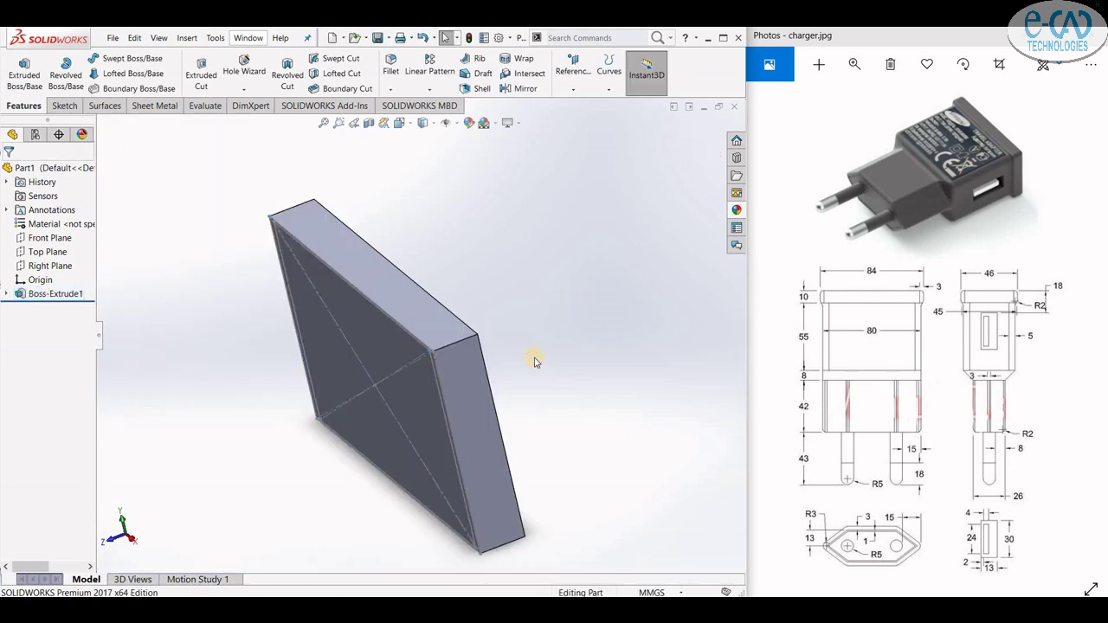
- Select only the inner 80 x 45 mm region of Sketch1 on the plate's face with the Contour Select Tool
{"action": "middle_click_drag", "start_coordinate": [534, 362], "coordinate": [567, 328]}
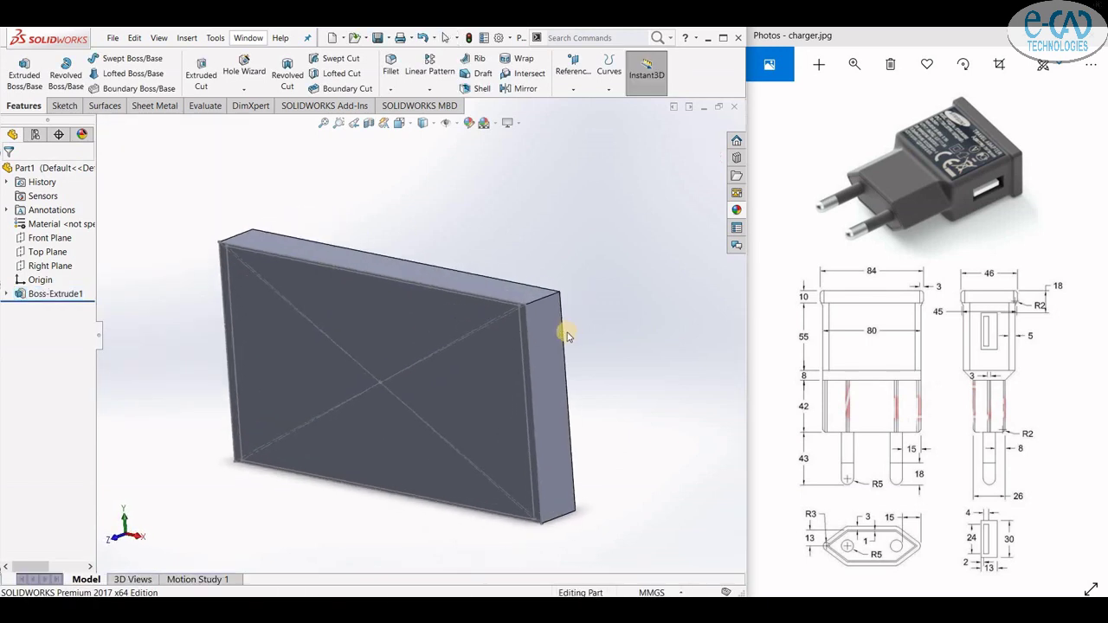
{"action": "right_click", "coordinate": [437, 291]}
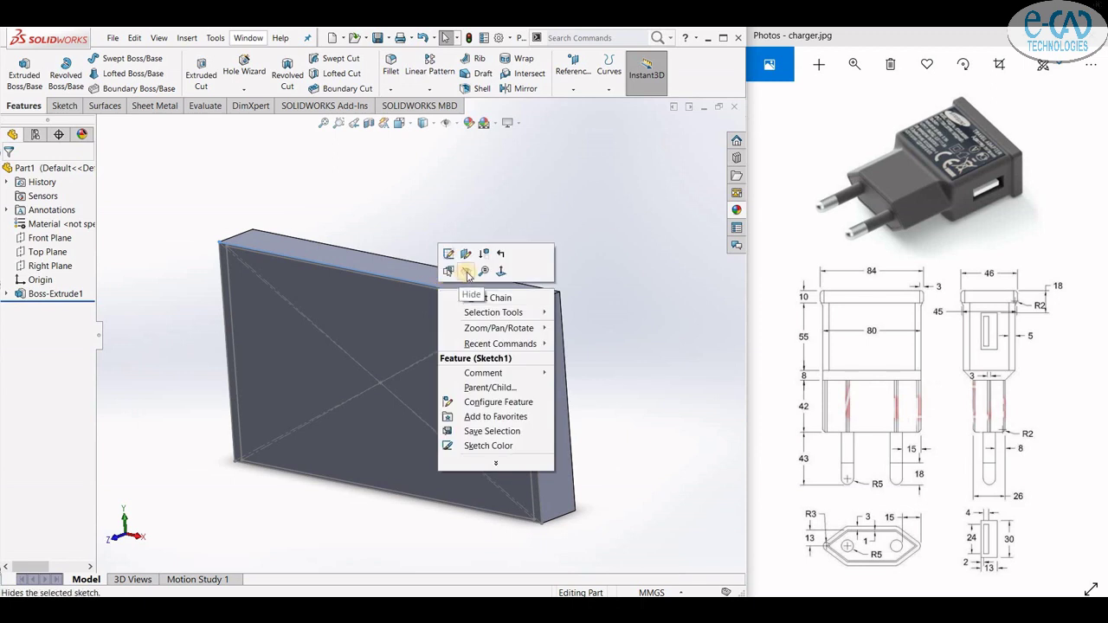
{"action": "left_click", "coordinate": [287, 362]}
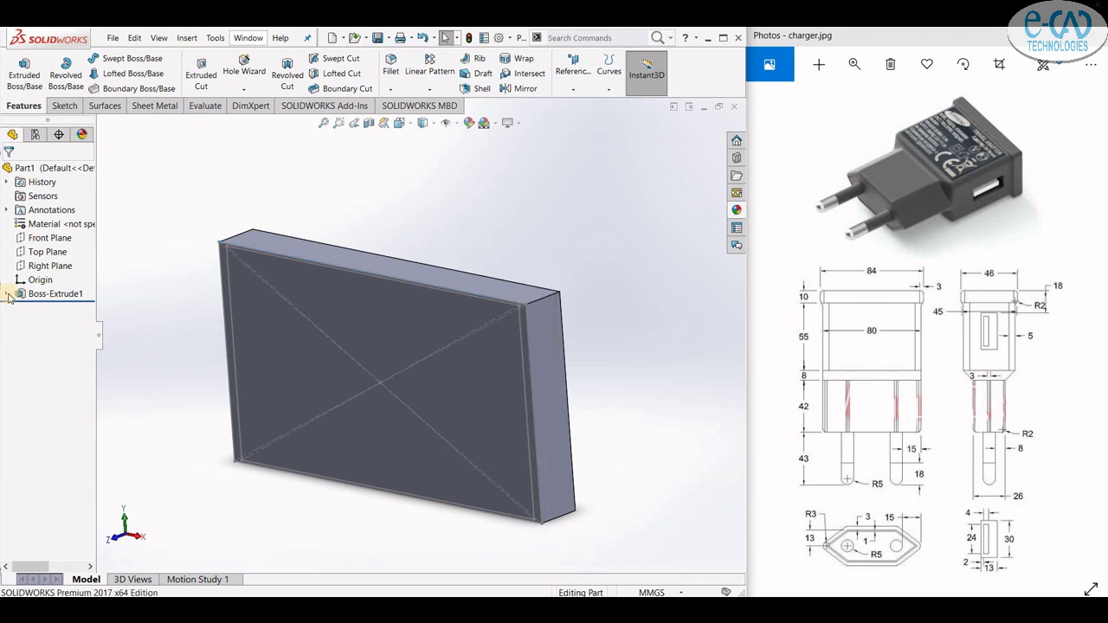
{"action": "left_click", "coordinate": [8, 294]}
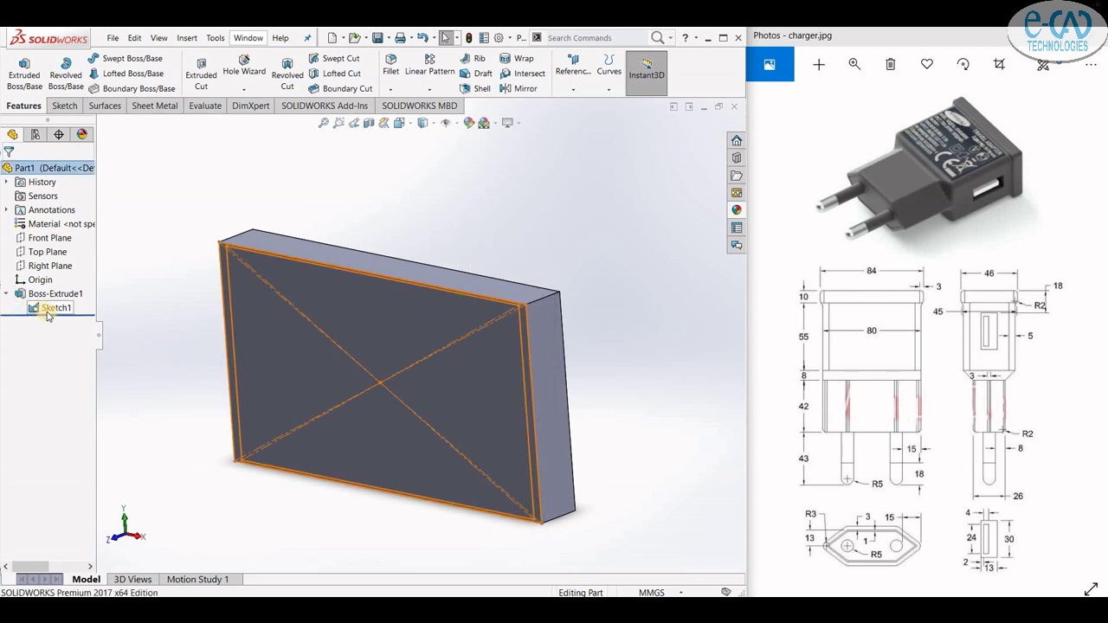
{"action": "left_click", "coordinate": [232, 304]}
{"action": "right_click", "coordinate": [231, 298]}
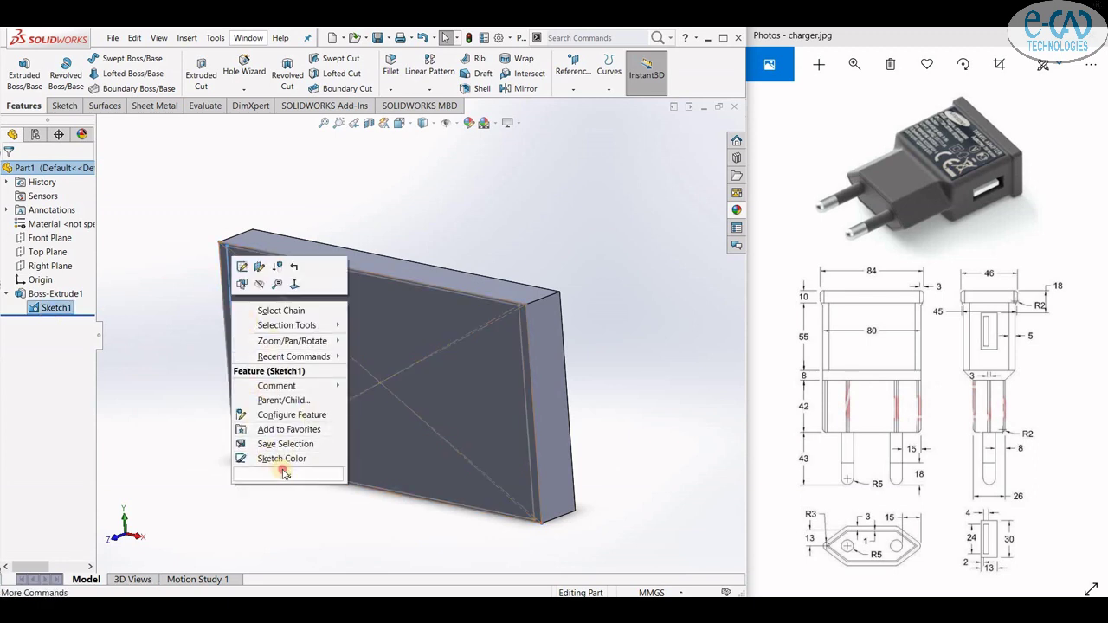
{"action": "mouse_move", "coordinate": [284, 471]}
{"action": "left_click", "coordinate": [292, 324]}
{"action": "left_click", "coordinate": [285, 354]}
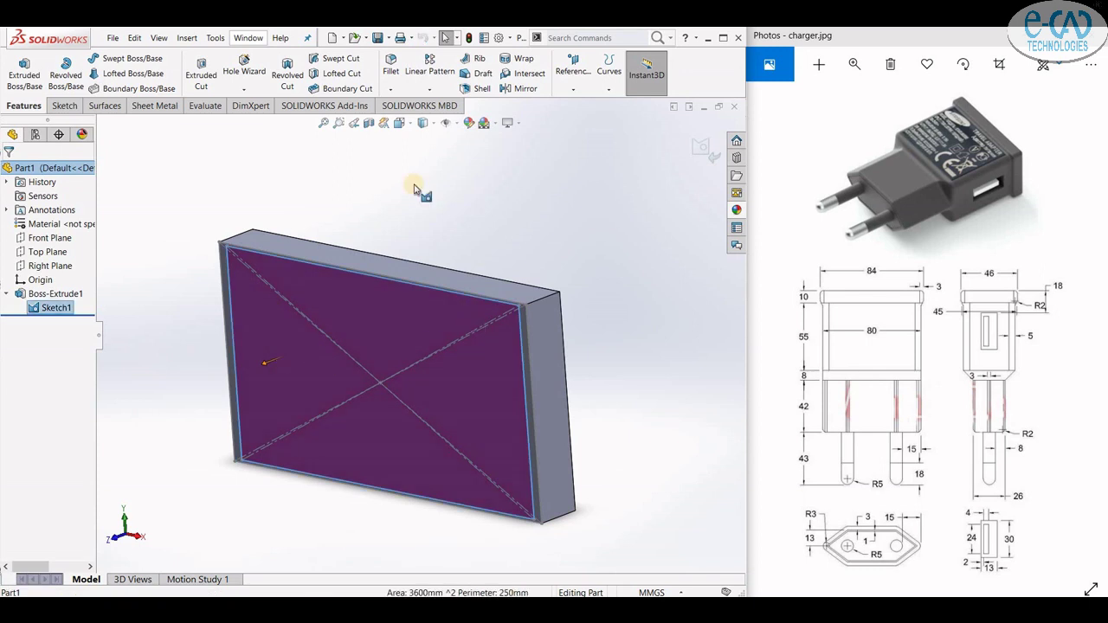
- Extrude the inner region 55+8 mm (63 mm) outward from the plate with Merge result on
{"action": "left_click", "coordinate": [24, 74]}
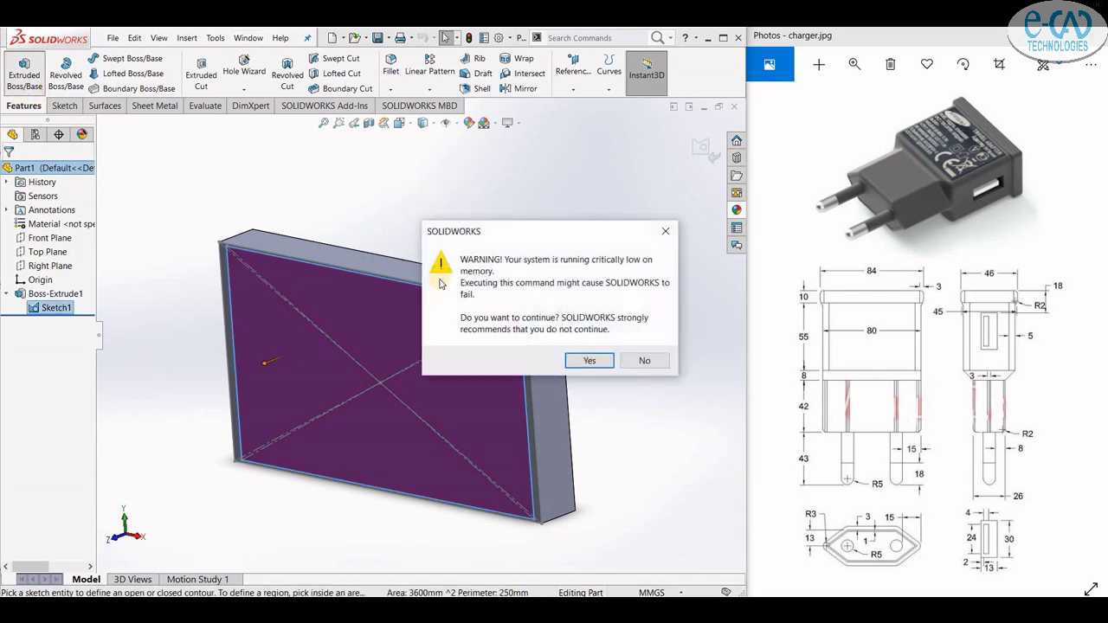
{"action": "left_click", "coordinate": [588, 360]}
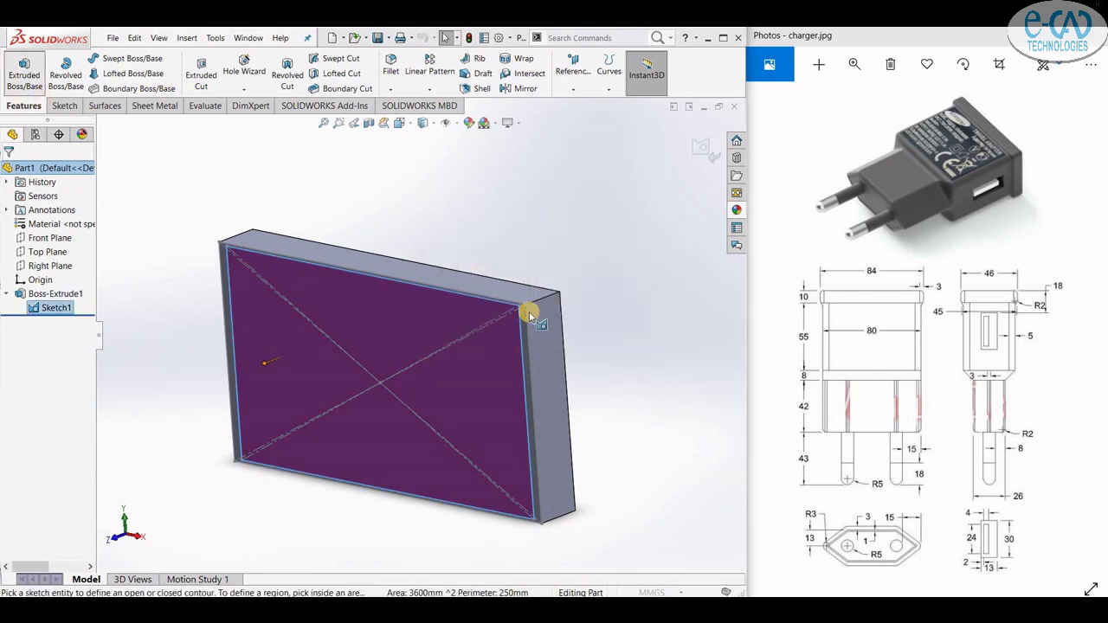
{"action": "scroll", "coordinate": [549, 300], "scroll_direction": "up", "scroll_amount": 2}
{"action": "middle_click_drag", "start_coordinate": [571, 343], "coordinate": [546, 347]}
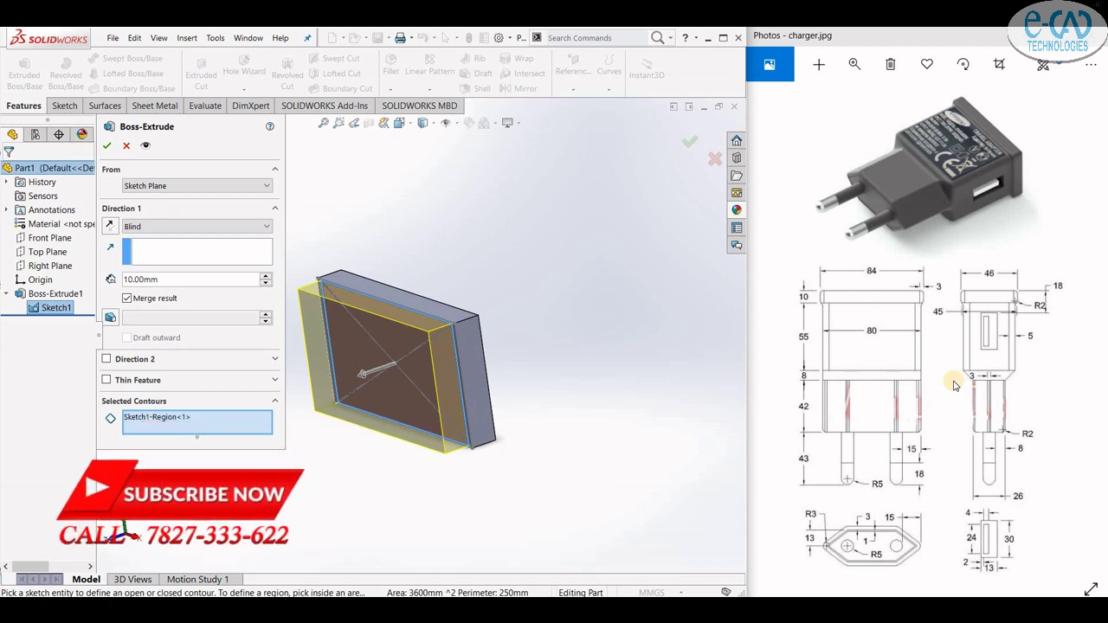
{"action": "double_click", "coordinate": [160, 279]}
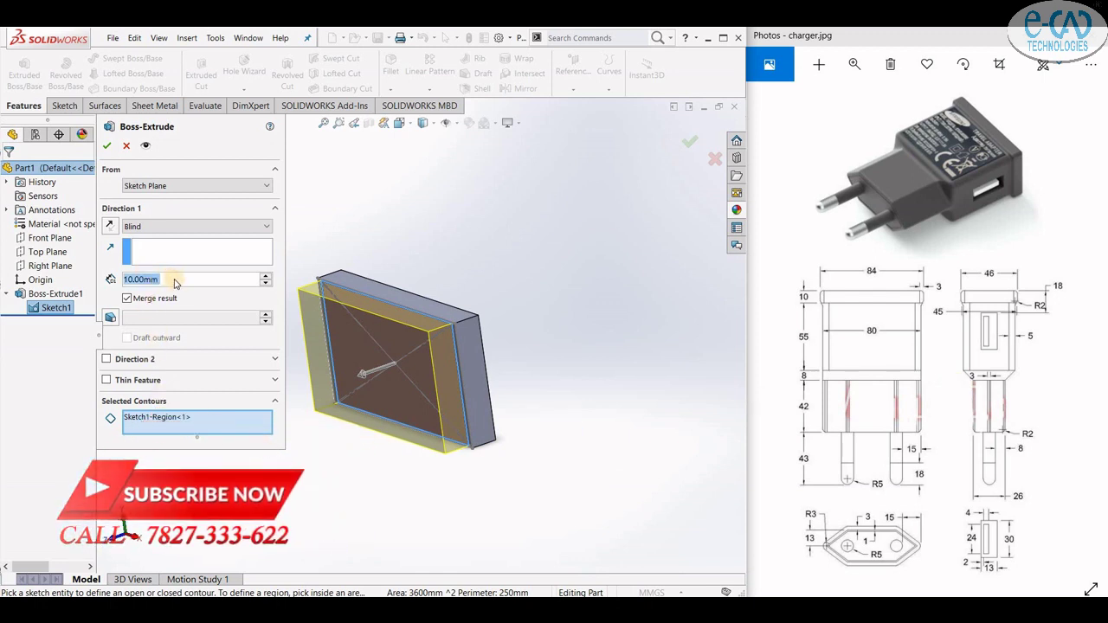
{"action": "type", "text": "5"}
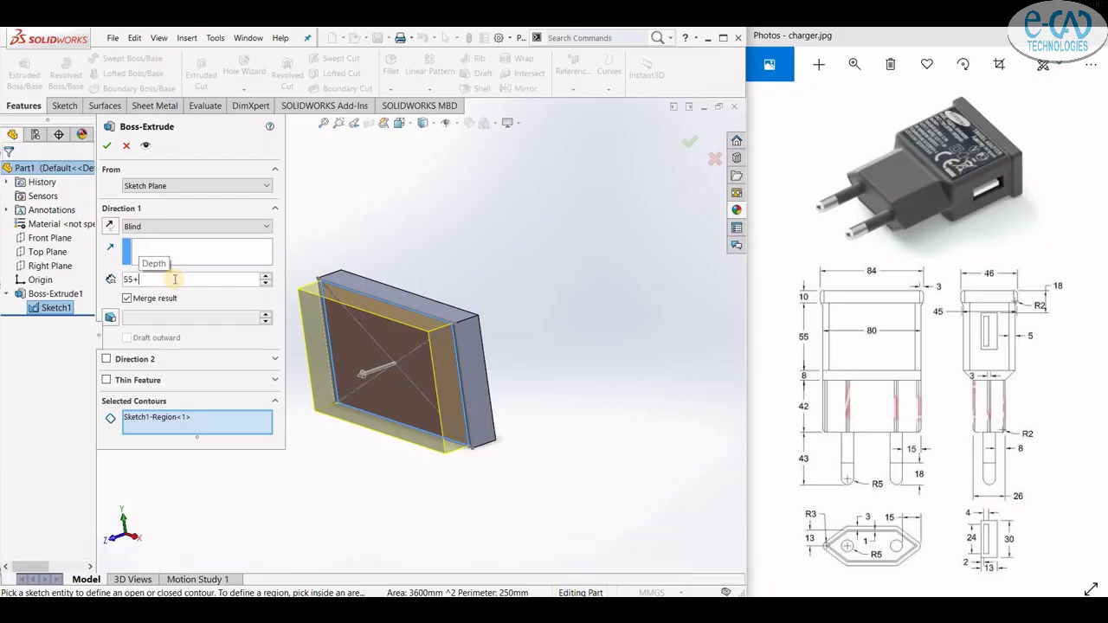
{"action": "type", "text": "5+8"}
{"action": "key", "text": "Return"}
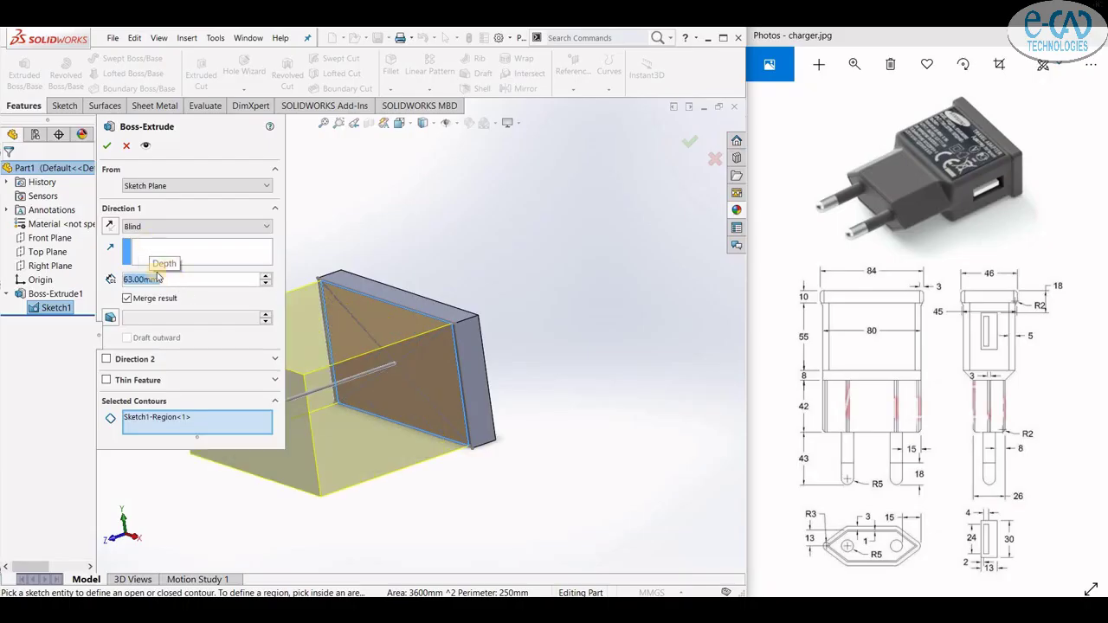
{"action": "scroll", "coordinate": [477, 338], "scroll_direction": "up", "scroll_amount": 3}
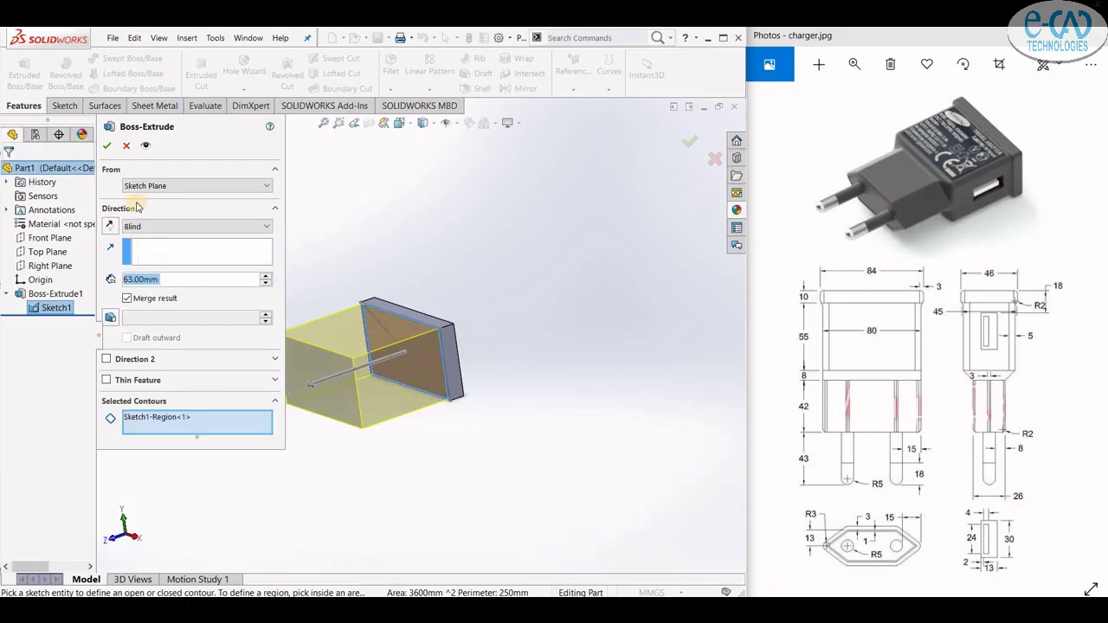
{"action": "left_click", "coordinate": [109, 145]}
- Hide Sketch1 so that its lines no longer show on the model
{"action": "scroll", "coordinate": [258, 329], "scroll_direction": "down", "scroll_amount": 8}
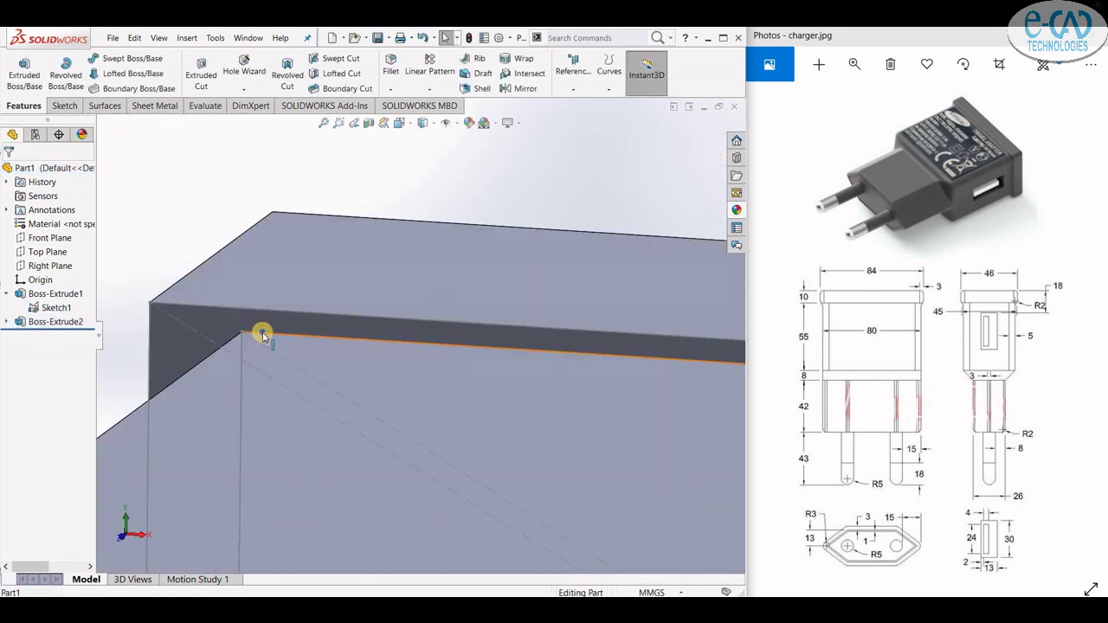
{"action": "right_click", "coordinate": [263, 335]}
{"action": "left_click", "coordinate": [288, 318]}
{"action": "scroll", "coordinate": [263, 274], "scroll_direction": "up", "scroll_amount": 2}
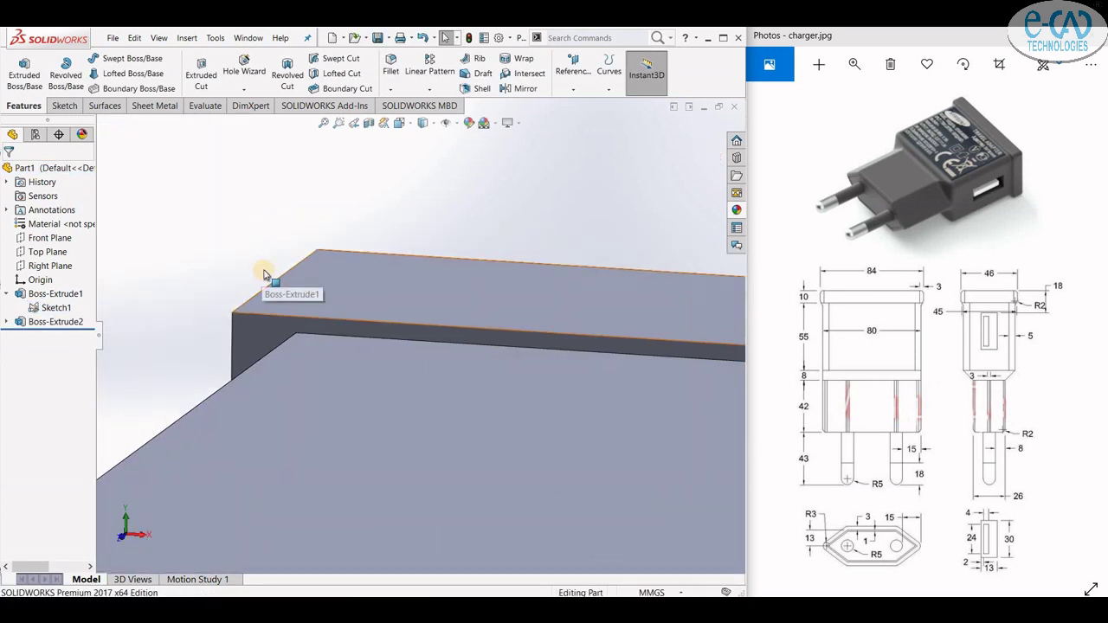
- Fillet the four short corner edges of the cap plate symmetrically
{"action": "scroll", "coordinate": [270, 277], "scroll_direction": "up", "scroll_amount": 5}
{"action": "mouse_move", "coordinate": [457, 407]}
{"action": "middle_mouse_down"}
{"action": "mouse_move", "coordinate": [464, 440]}
{"action": "mouse_move", "coordinate": [520, 407]}
{"action": "middle_mouse_up"}
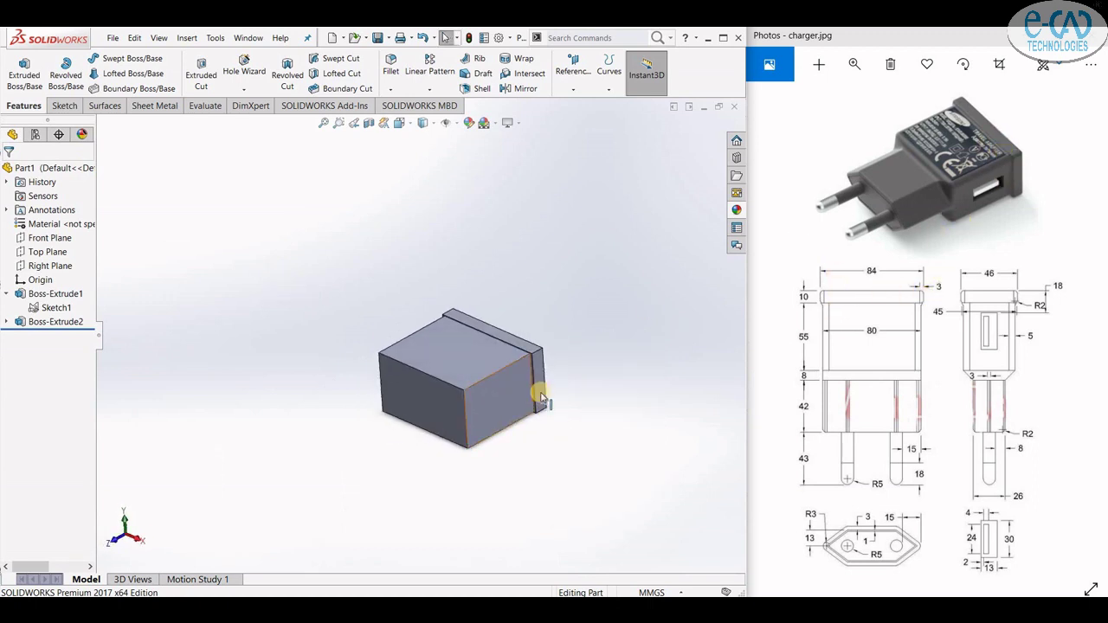
{"action": "scroll", "coordinate": [569, 415], "scroll_direction": "down", "scroll_amount": 2}
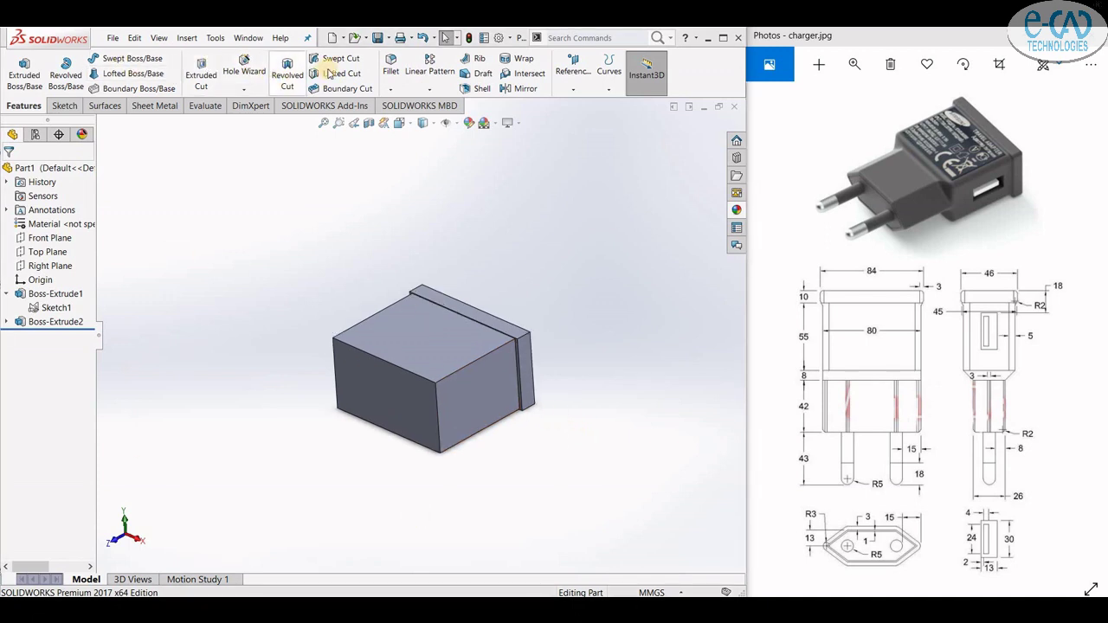
{"action": "left_click", "coordinate": [390, 70]}
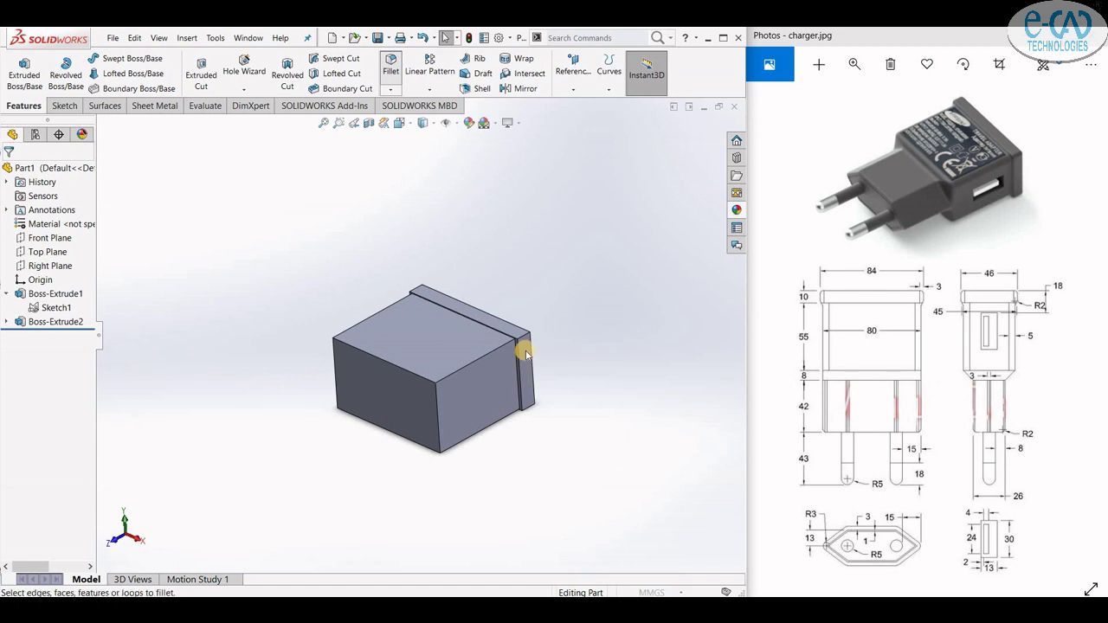
{"action": "scroll", "coordinate": [526, 353], "scroll_direction": "down", "scroll_amount": 3}
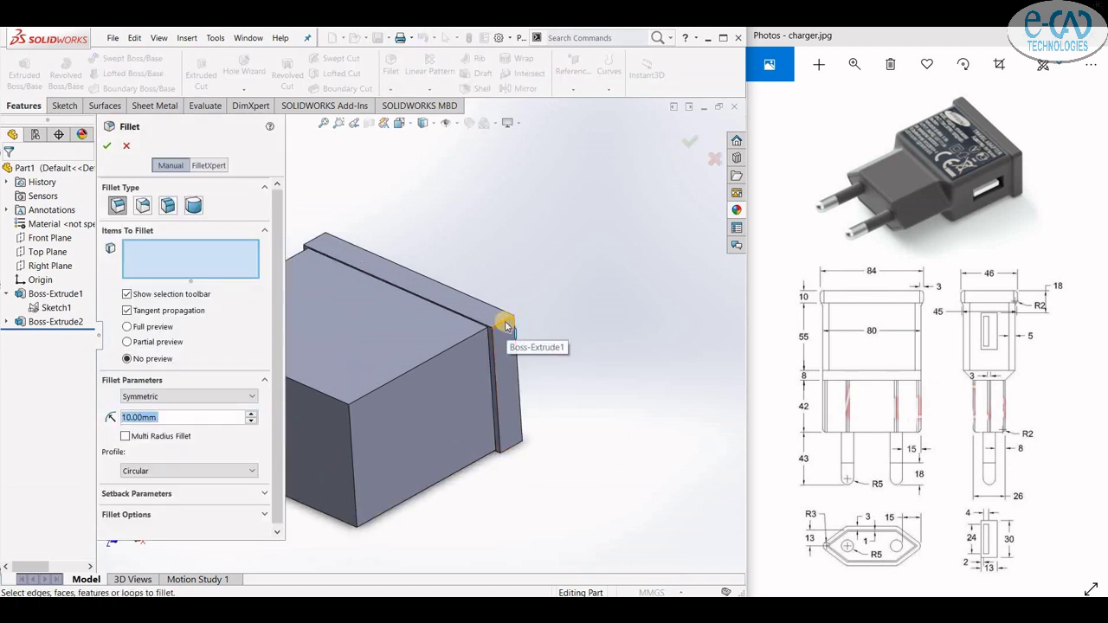
{"action": "left_click", "coordinate": [506, 325]}
{"action": "left_click", "coordinate": [511, 454]}
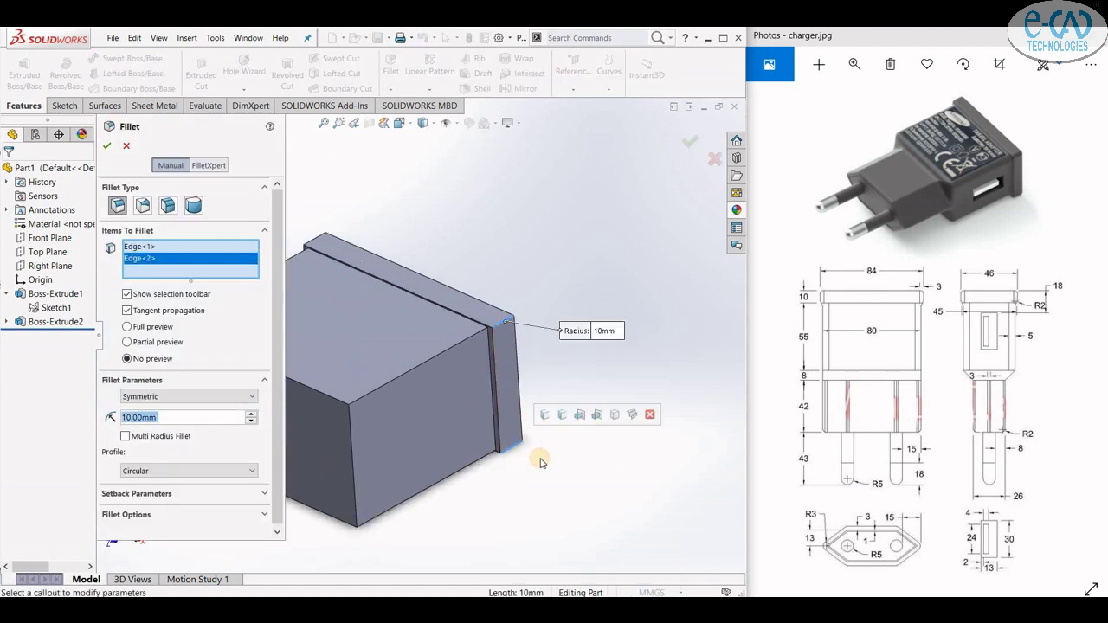
{"action": "scroll", "coordinate": [341, 240], "scroll_direction": "up", "scroll_amount": 2}
{"action": "scroll", "coordinate": [381, 331], "scroll_direction": "down", "scroll_amount": 3}
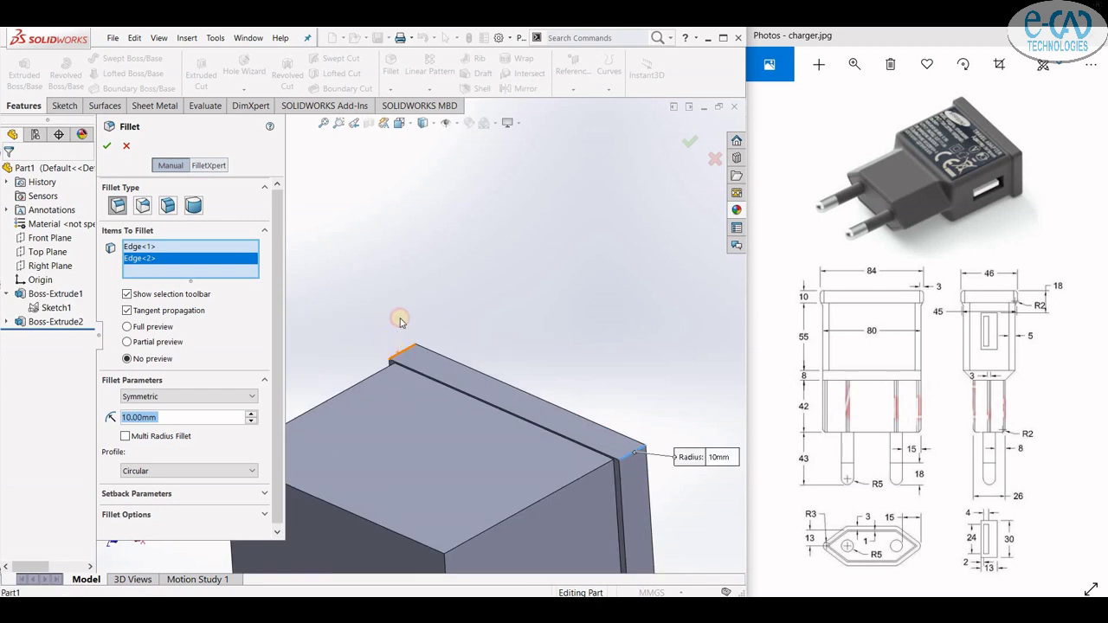
{"action": "left_click", "coordinate": [397, 358]}
{"action": "scroll", "coordinate": [374, 357], "scroll_direction": "up", "scroll_amount": 2}
{"action": "middle_click_drag", "start_coordinate": [387, 338], "coordinate": [339, 395]}
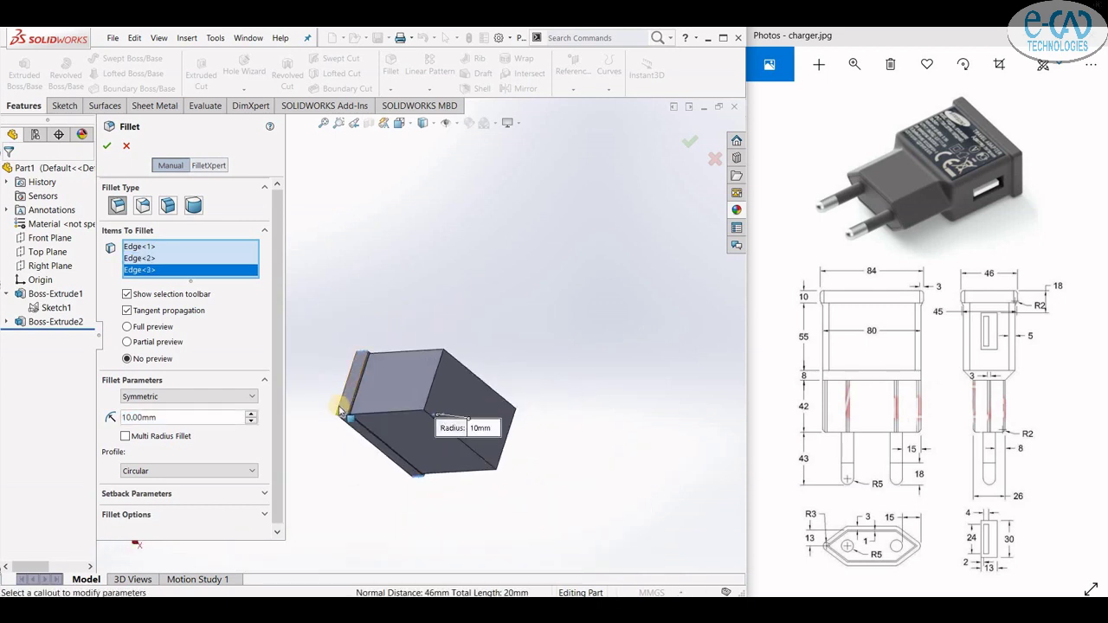
{"action": "scroll", "coordinate": [360, 398], "scroll_direction": "down", "scroll_amount": 3}
{"action": "left_click", "coordinate": [365, 407]}
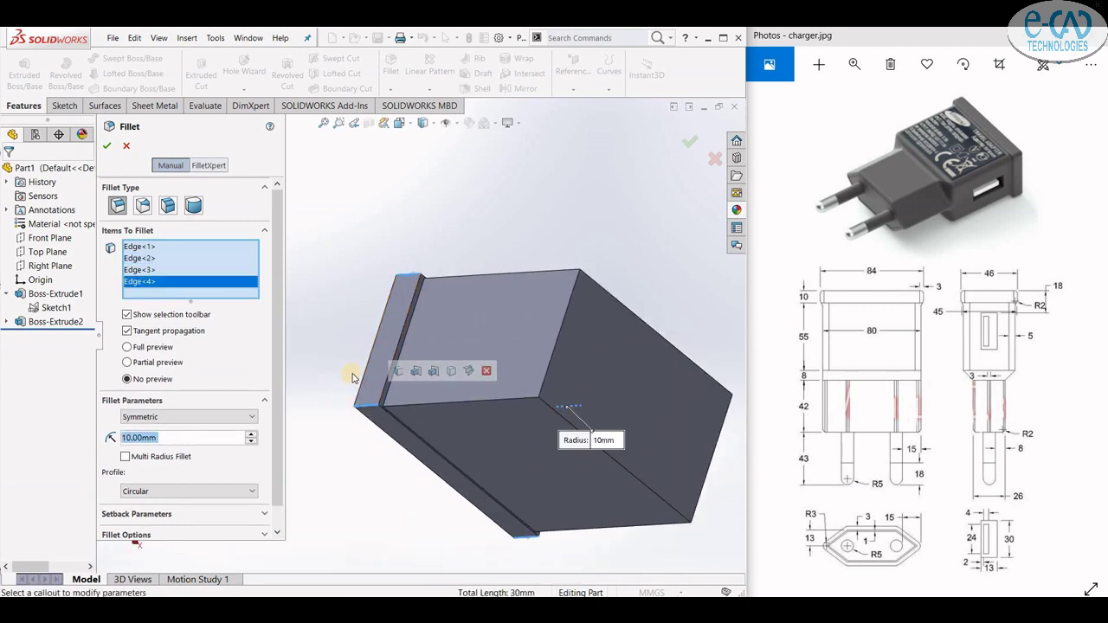
{"action": "scroll", "coordinate": [362, 385], "scroll_direction": "up", "scroll_amount": 2}
{"action": "middle_click_drag", "start_coordinate": [400, 479], "coordinate": [432, 467]}
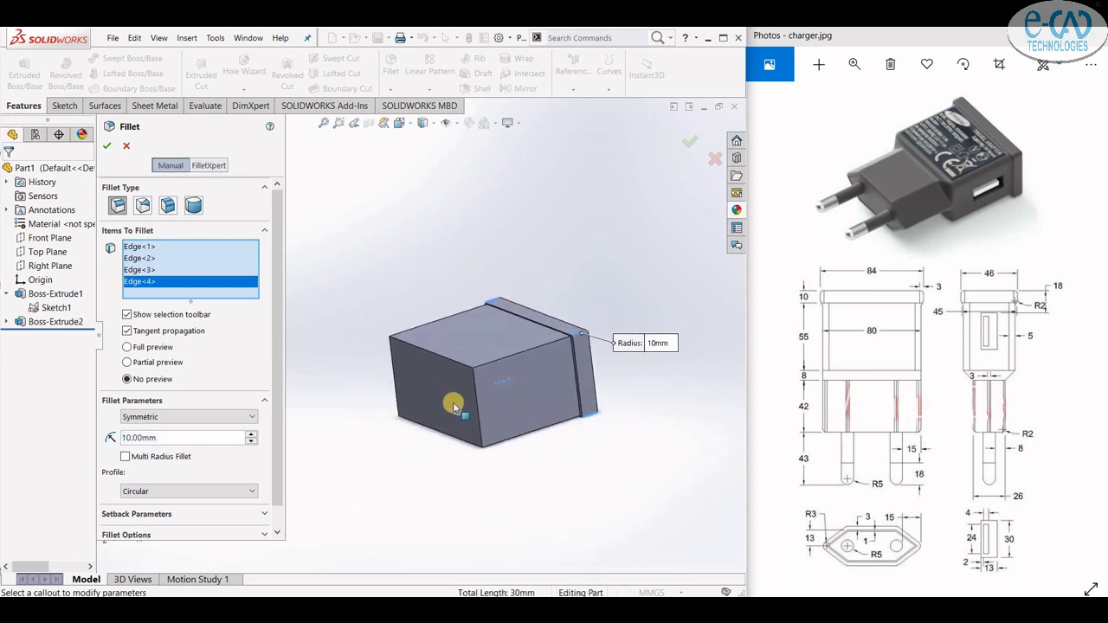
{"action": "key", "text": "Return"}
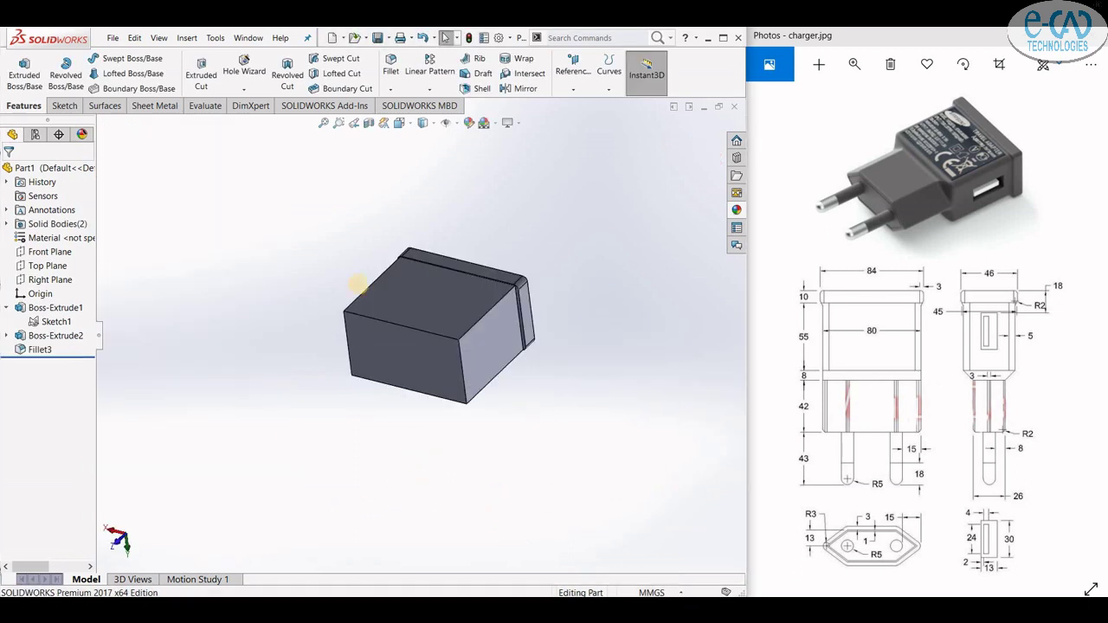
- Chamfer the two long 80 mm edges of the main block's end face with an 8 mm distance and 45° angle
{"action": "scroll", "coordinate": [356, 285], "scroll_direction": "down", "scroll_amount": 2}
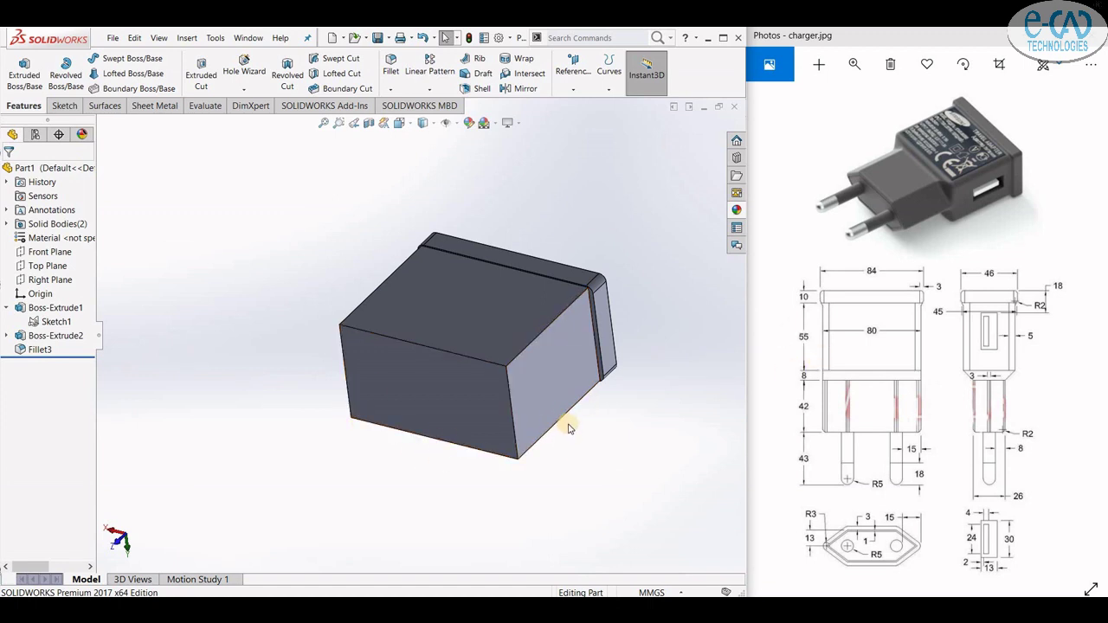
{"action": "middle_click_drag", "start_coordinate": [623, 452], "coordinate": [1036, 393]}
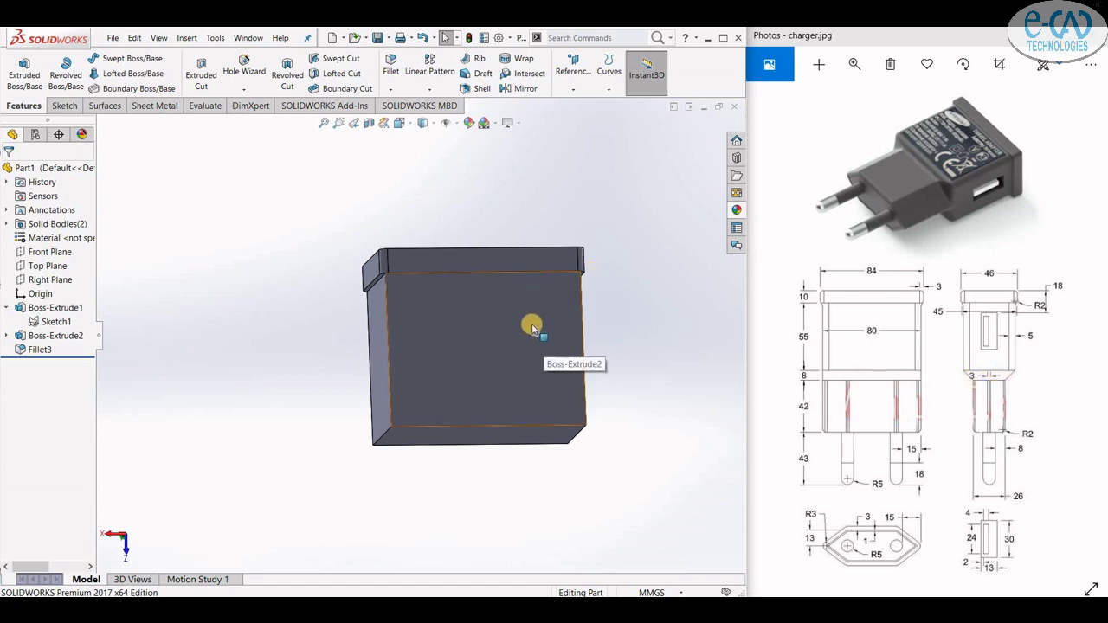
{"action": "middle_click_drag", "start_coordinate": [530, 325], "coordinate": [516, 344]}
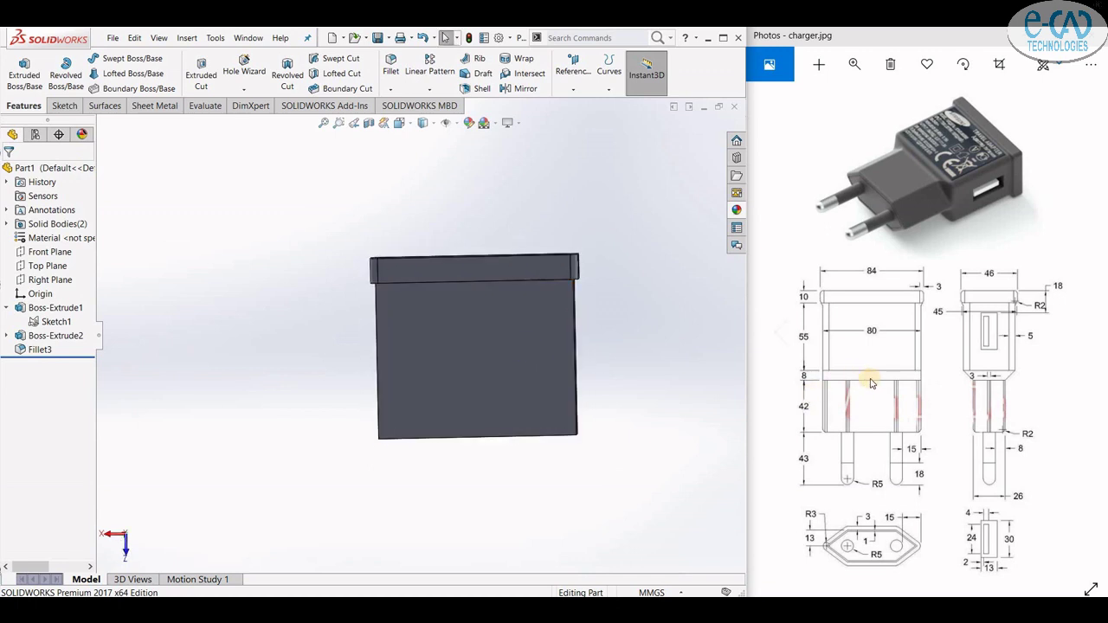
{"action": "middle_click_drag", "start_coordinate": [558, 397], "coordinate": [500, 385]}
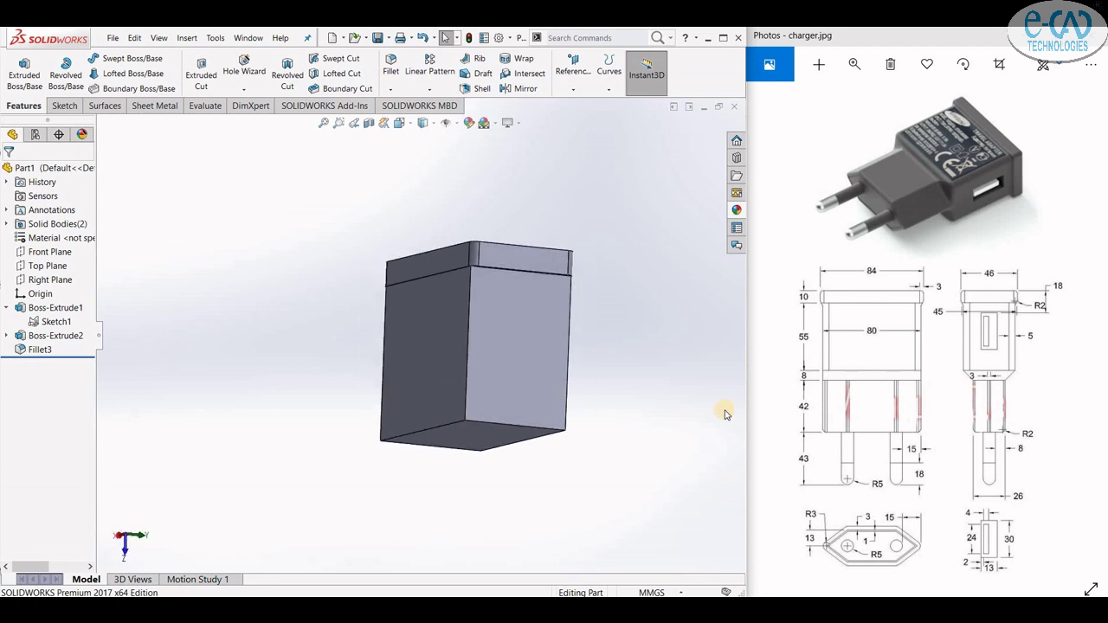
{"action": "mouse_move", "coordinate": [584, 388]}
{"action": "middle_mouse_down"}
{"action": "mouse_move", "coordinate": [573, 381]}
{"action": "mouse_move", "coordinate": [581, 410]}
{"action": "mouse_move", "coordinate": [564, 403]}
{"action": "mouse_move", "coordinate": [588, 379]}
{"action": "mouse_move", "coordinate": [576, 408]}
{"action": "mouse_move", "coordinate": [592, 408]}
{"action": "mouse_move", "coordinate": [588, 374]}
{"action": "middle_mouse_up"}
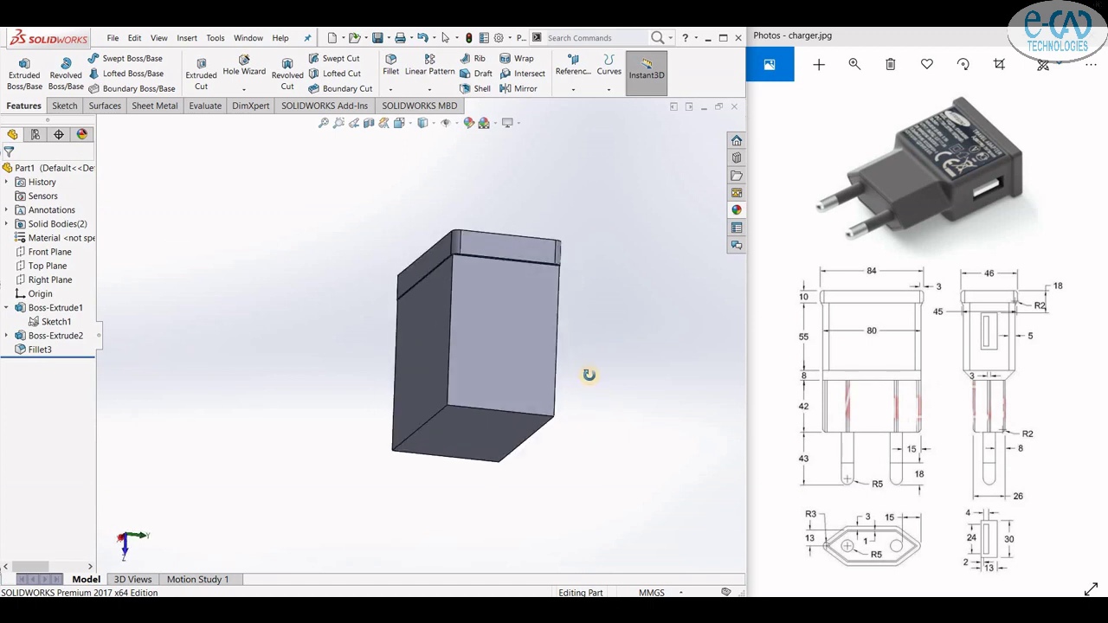
{"action": "left_click", "coordinate": [391, 89]}
{"action": "left_click", "coordinate": [416, 118]}
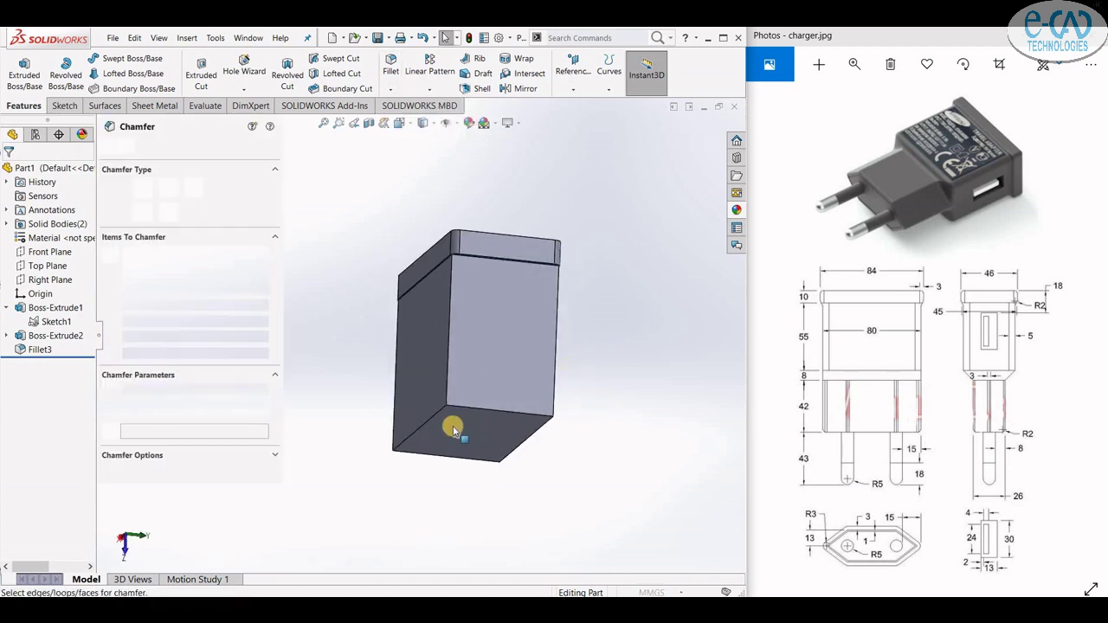
{"action": "scroll", "coordinate": [374, 420], "scroll_direction": "down", "scroll_amount": 2}
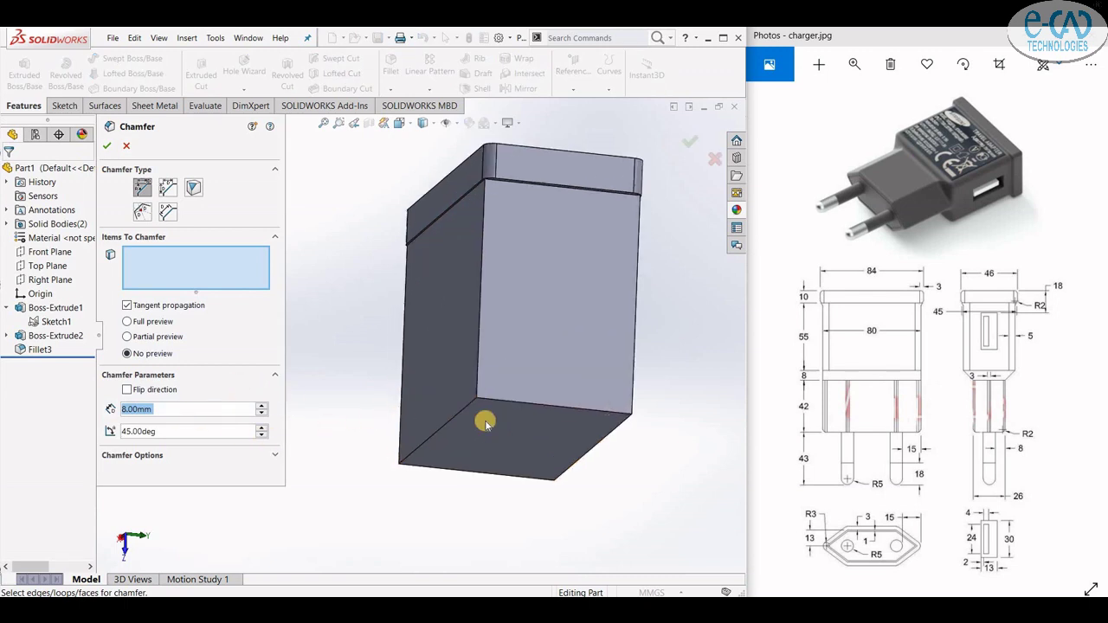
{"action": "left_click", "coordinate": [467, 414]}
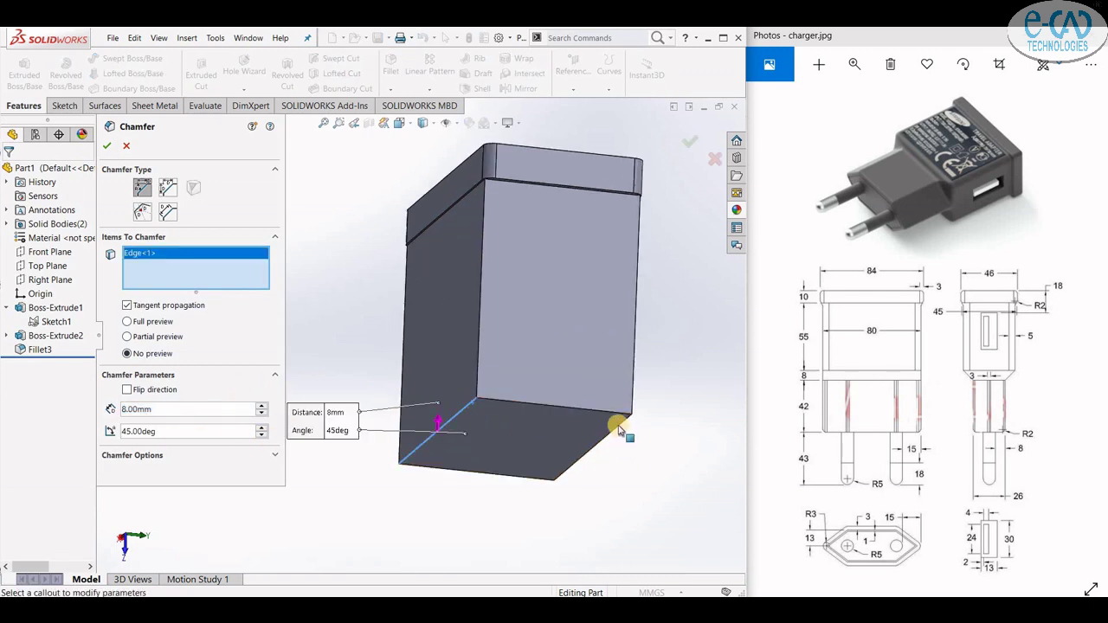
{"action": "left_click", "coordinate": [618, 426]}
{"action": "middle_click_drag", "start_coordinate": [598, 413], "coordinate": [527, 408]}
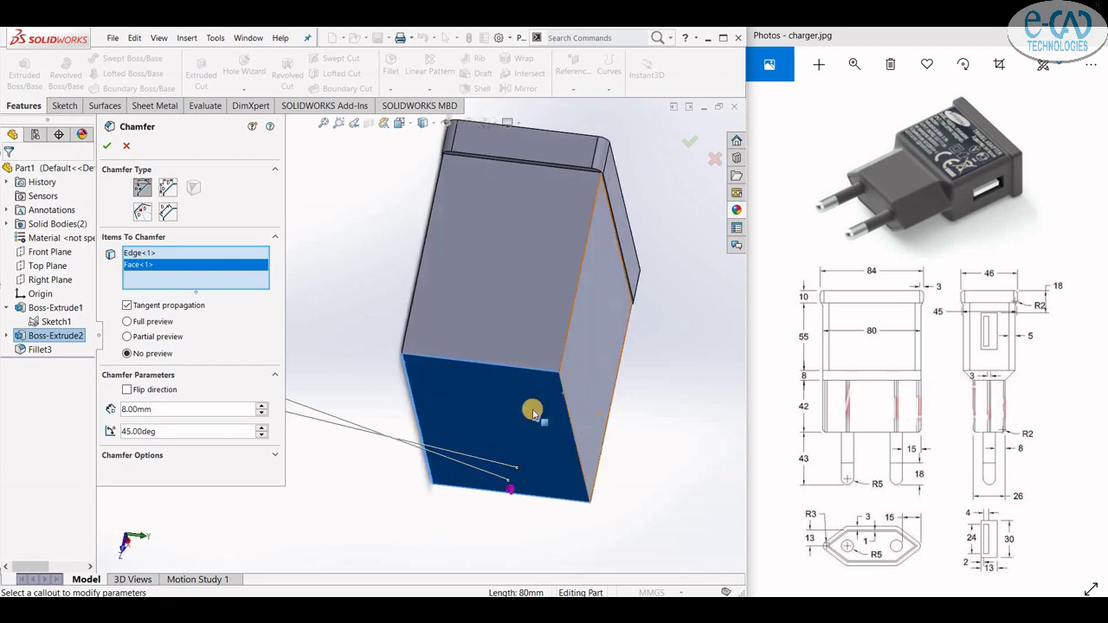
{"action": "left_click", "coordinate": [551, 407]}
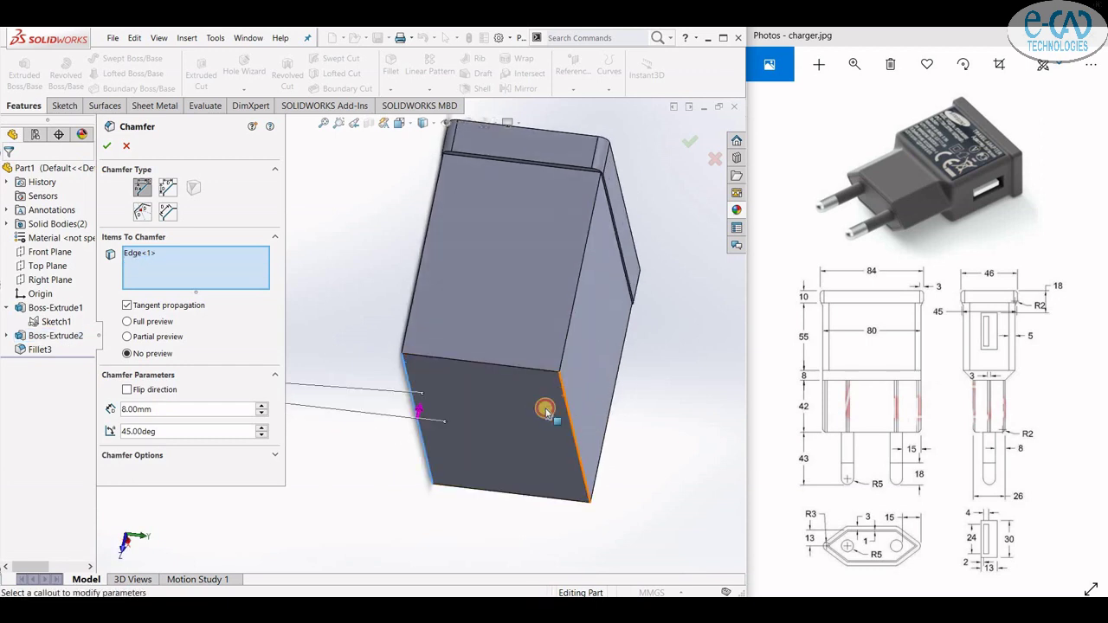
{"action": "left_click", "coordinate": [566, 400]}
{"action": "left_click", "coordinate": [107, 147]}
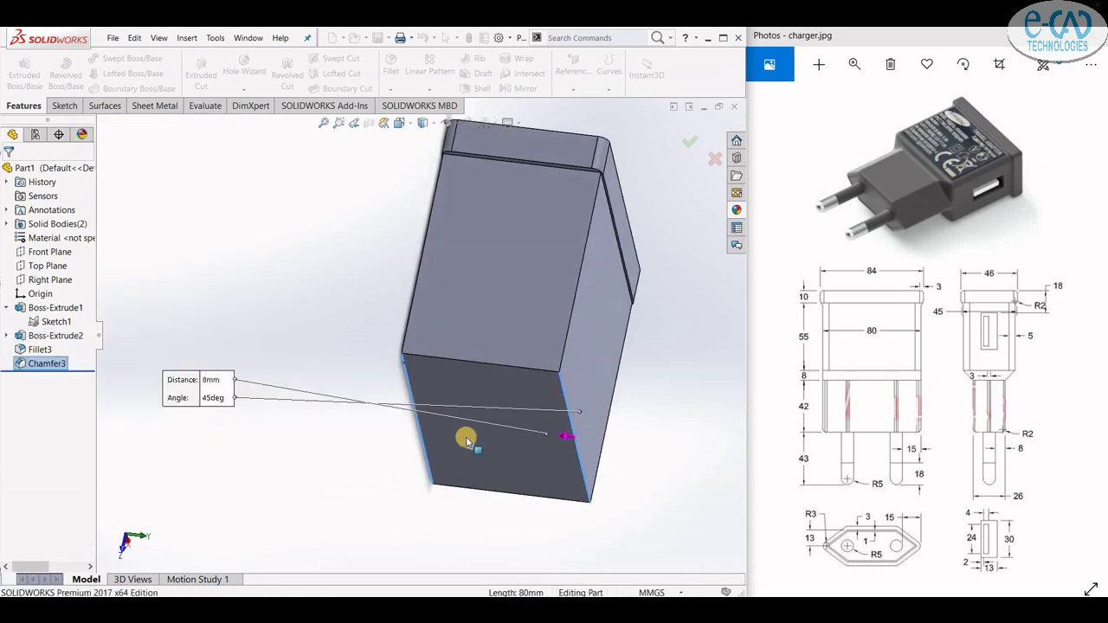
- Fillet the main block's four side edges and the two long outer chamfer edges with a 3 mm radius
{"action": "middle_click_drag", "start_coordinate": [464, 439], "coordinate": [554, 299]}
{"action": "left_click", "coordinate": [390, 65]}
{"action": "left_click", "coordinate": [605, 272]}
{"action": "left_click", "coordinate": [420, 205]}
{"action": "left_click", "coordinate": [575, 294]}
{"action": "middle_click_drag", "start_coordinate": [554, 415], "coordinate": [485, 329]}
{"action": "left_click", "coordinate": [538, 385]}
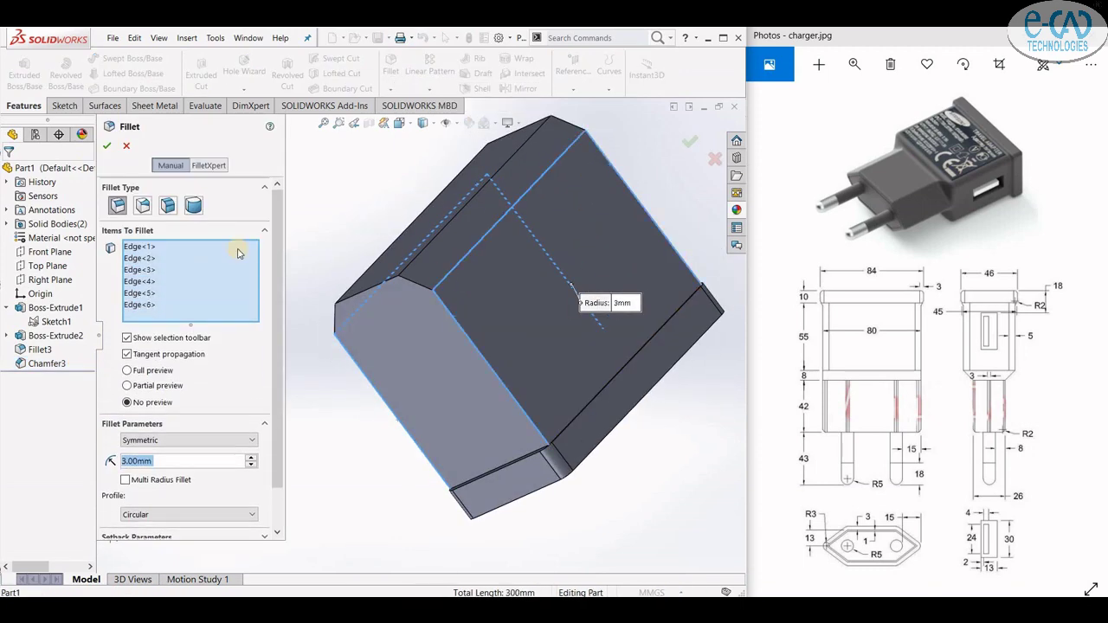
{"action": "left_click", "coordinate": [107, 145]}
- Fillet the short slanted corner edges at the block's chamfered end with a 3 mm radius
{"action": "middle_click_drag", "start_coordinate": [351, 512], "coordinate": [415, 389]}
{"action": "scroll", "coordinate": [467, 346], "scroll_direction": "down", "scroll_amount": 3}
{"action": "left_click", "coordinate": [390, 66]}
{"action": "left_click", "coordinate": [468, 348]}
{"action": "scroll", "coordinate": [499, 376], "scroll_direction": "up", "scroll_amount": 3}
{"action": "middle_click_drag", "start_coordinate": [499, 376], "coordinate": [485, 468]}
{"action": "left_click", "coordinate": [452, 289]}
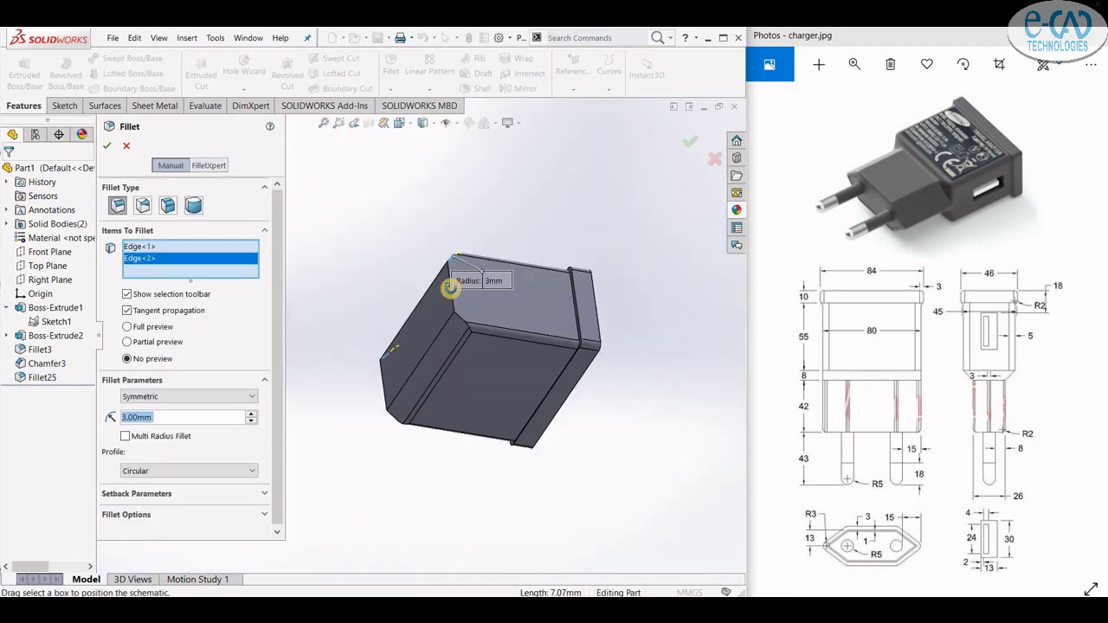
{"action": "middle_click_drag", "start_coordinate": [484, 415], "coordinate": [459, 347]}
{"action": "left_click", "coordinate": [446, 303]}
{"action": "left_click", "coordinate": [522, 228]}
{"action": "left_click", "coordinate": [106, 146]}
{"action": "middle_click_drag", "start_coordinate": [381, 450], "coordinate": [519, 415]}
{"action": "left_click", "coordinate": [391, 66]}
{"action": "left_click", "coordinate": [399, 389]}
{"action": "left_click", "coordinate": [106, 146]}
{"action": "scroll", "coordinate": [485, 346], "scroll_direction": "up", "scroll_amount": 3}
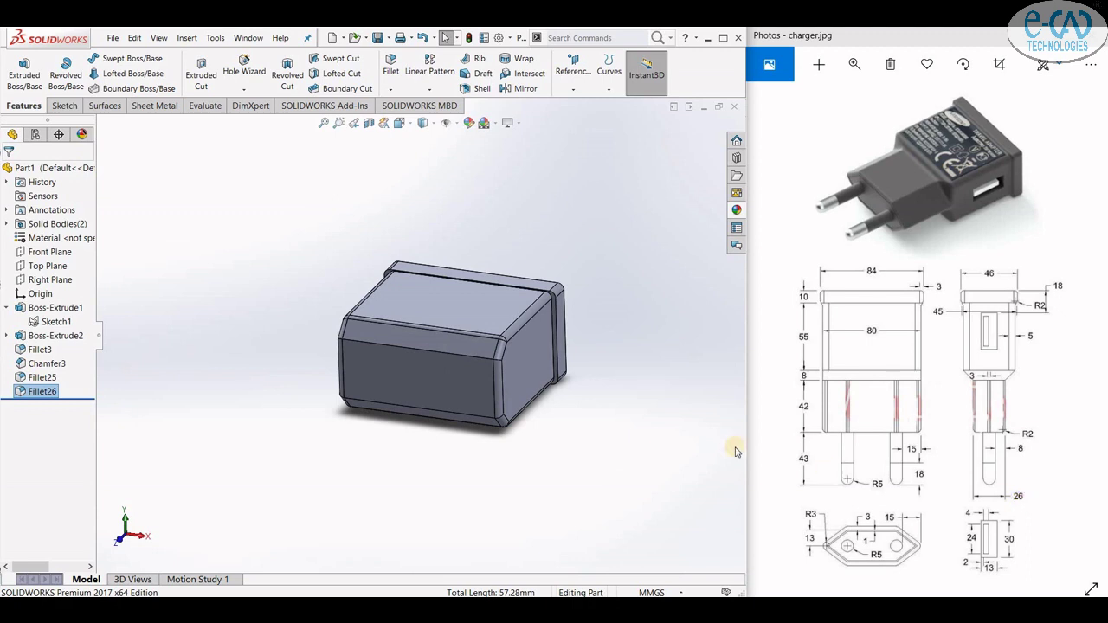
- Open a new sketch on the block's flat end face, viewed face-on, and start the Line tool
{"action": "left_click", "coordinate": [647, 441]}
{"action": "middle_click_drag", "start_coordinate": [569, 460], "coordinate": [510, 407]}
{"action": "left_click", "coordinate": [489, 374]}
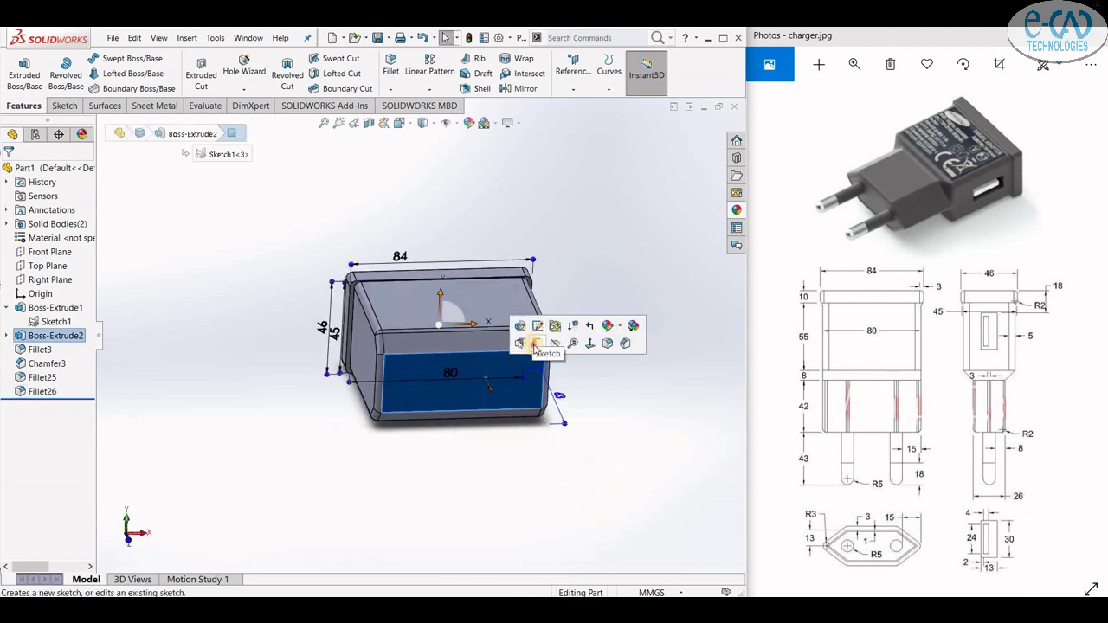
{"action": "left_click", "coordinate": [527, 341]}
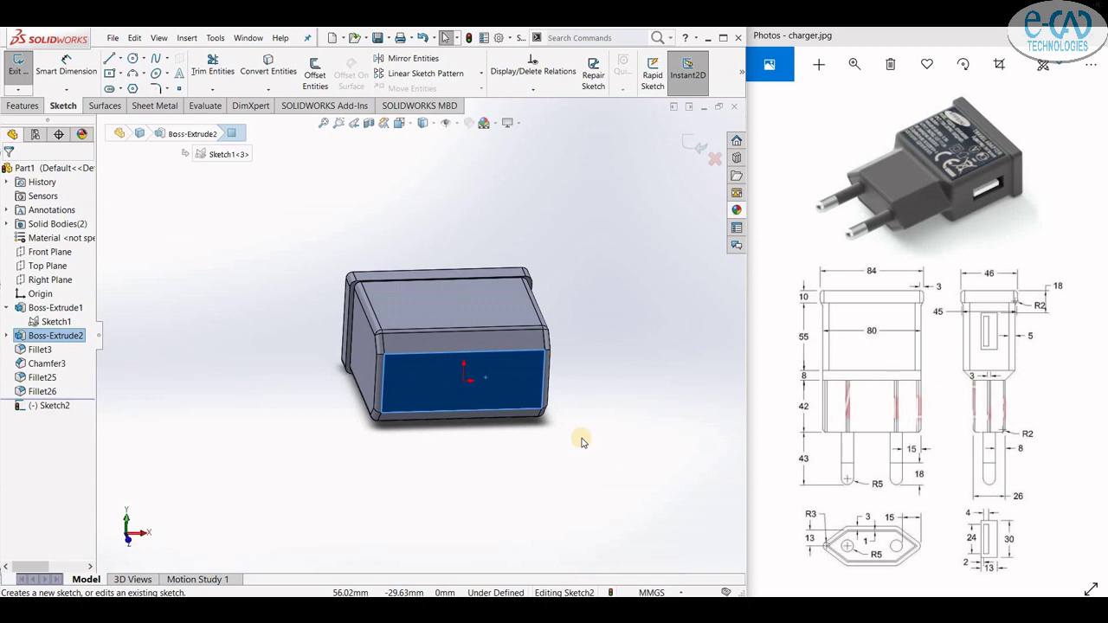
{"action": "key", "text": "ctrl+8"}
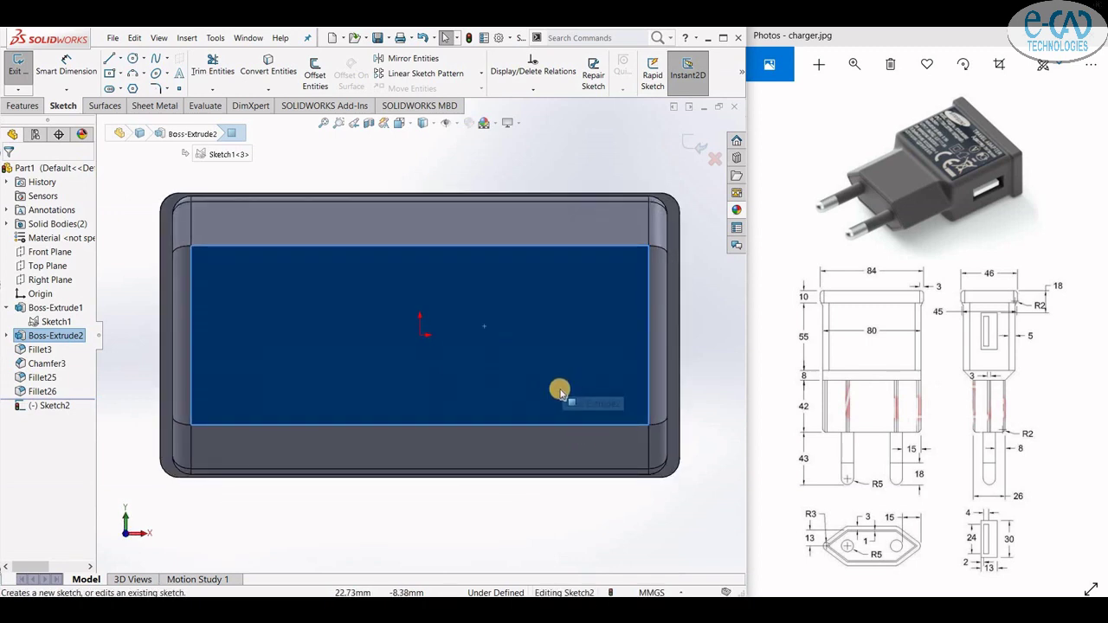
{"action": "left_click", "coordinate": [111, 61]}
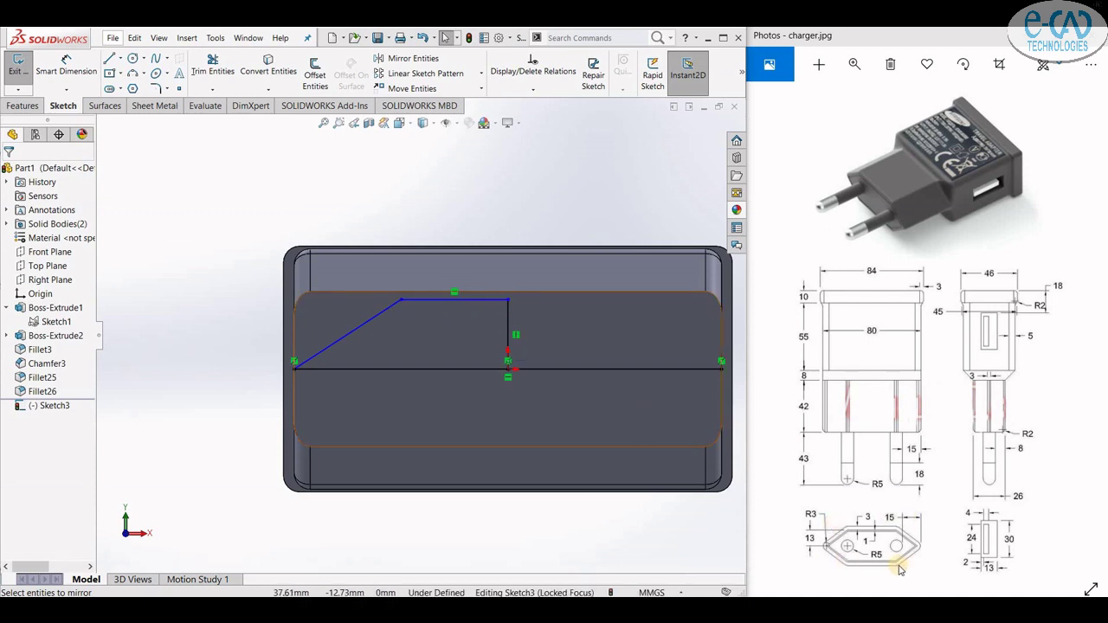
- Mirror the slanted and horizontal profile lines about the short vertical centre line of the sketch
{"action": "left_click", "coordinate": [412, 61]}
{"action": "left_click", "coordinate": [161, 254]}
{"action": "left_click", "coordinate": [366, 321]}
{"action": "left_click", "coordinate": [244, 338]}
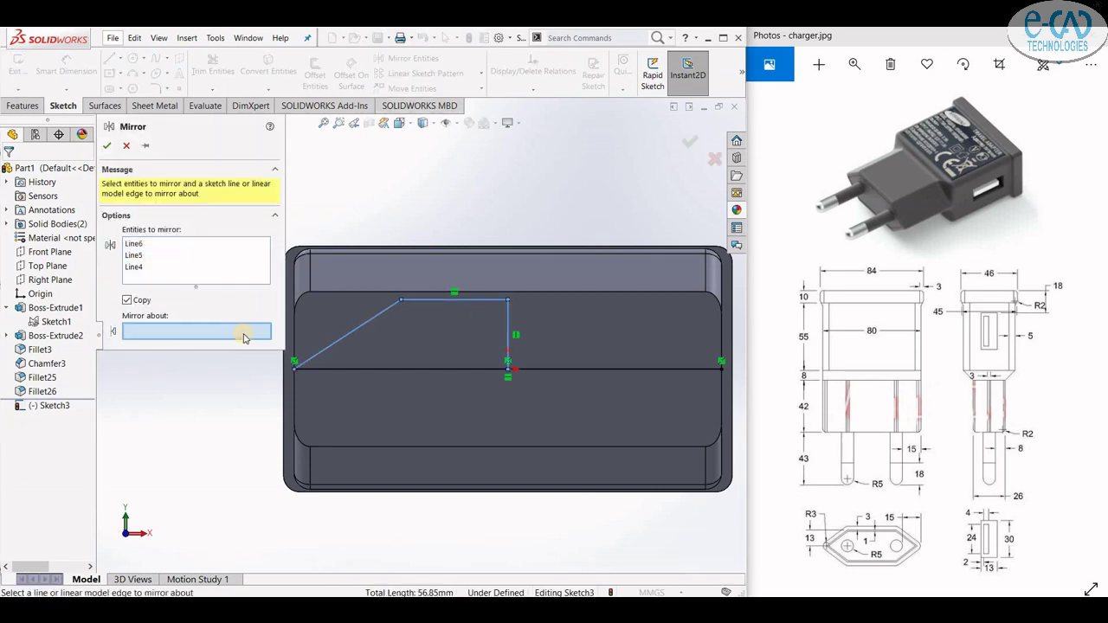
{"action": "left_click", "coordinate": [135, 268]}
{"action": "left_click", "coordinate": [242, 321]}
{"action": "left_click", "coordinate": [507, 338]}
{"action": "left_click", "coordinate": [108, 145]}
- Mirror the upper profile lines about the horizontal centre line to close the hexagon, and delete that horizontal line
{"action": "left_click", "coordinate": [399, 58]}
{"action": "left_click", "coordinate": [366, 322]}
{"action": "left_click", "coordinate": [459, 300]}
{"action": "left_click", "coordinate": [646, 320]}
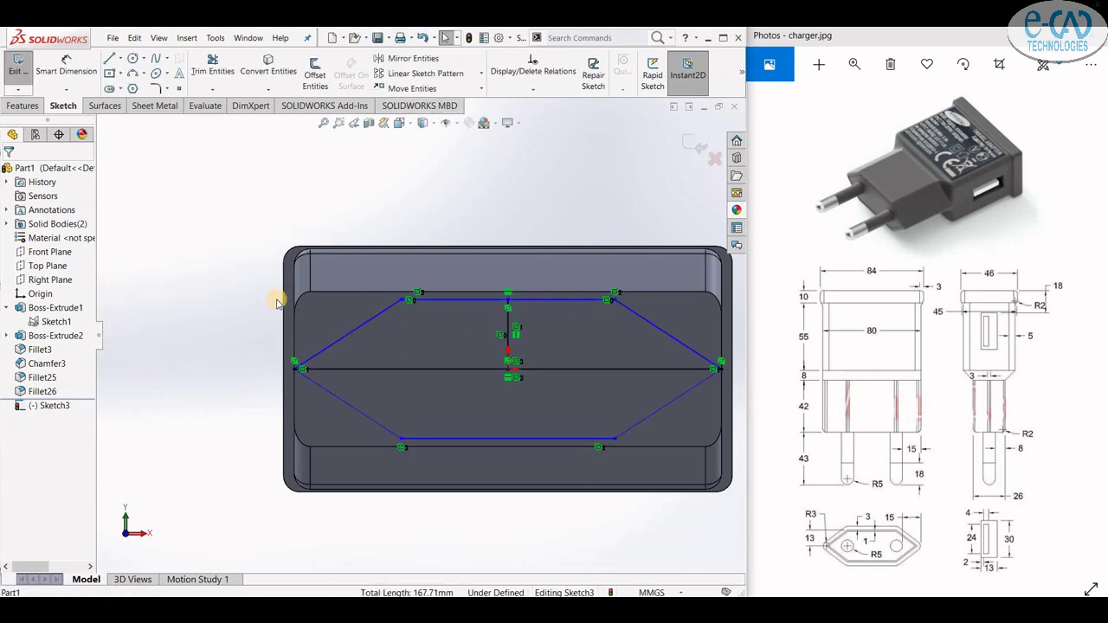
{"action": "right_click", "coordinate": [368, 370]}
{"action": "left_click", "coordinate": [403, 540]}
- Draw a horizontal helper line from the hexagon's left vertex to below its upper-left corner, and a circle of about 5 mm radius at its end
{"action": "left_click", "coordinate": [109, 59]}
{"action": "left_click", "coordinate": [294, 369]}
{"action": "left_click", "coordinate": [401, 370]}
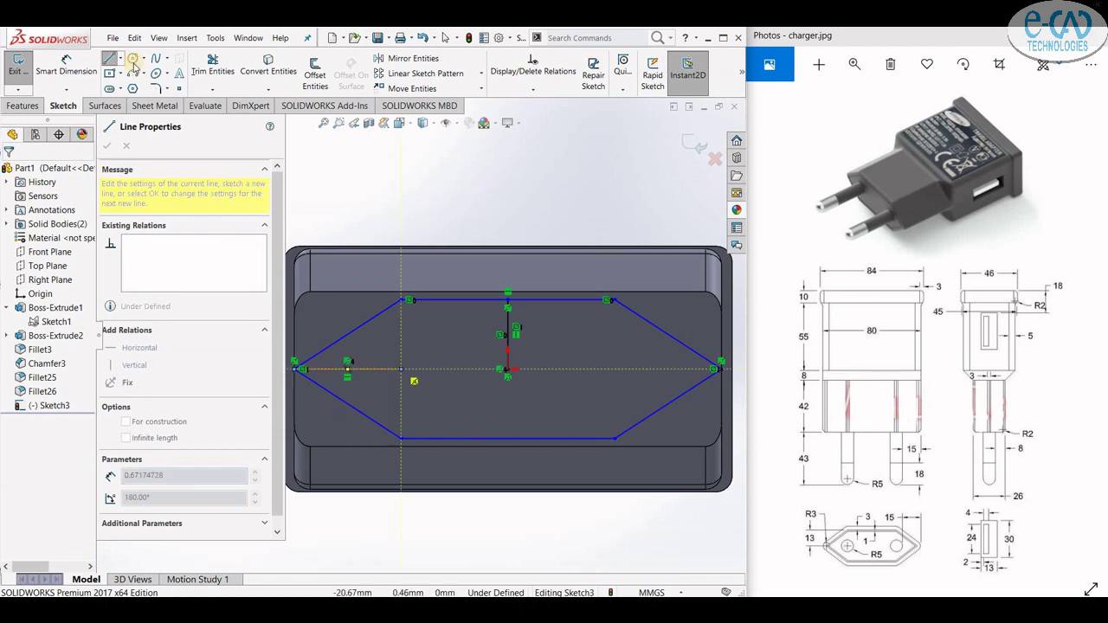
{"action": "left_click", "coordinate": [132, 58]}
{"action": "left_click", "coordinate": [400, 369]}
{"action": "left_click", "coordinate": [408, 395]}
- Mirror the circle about the vertical centre line, and delete the horizontal and vertical helper lines
{"action": "left_click", "coordinate": [400, 58]}
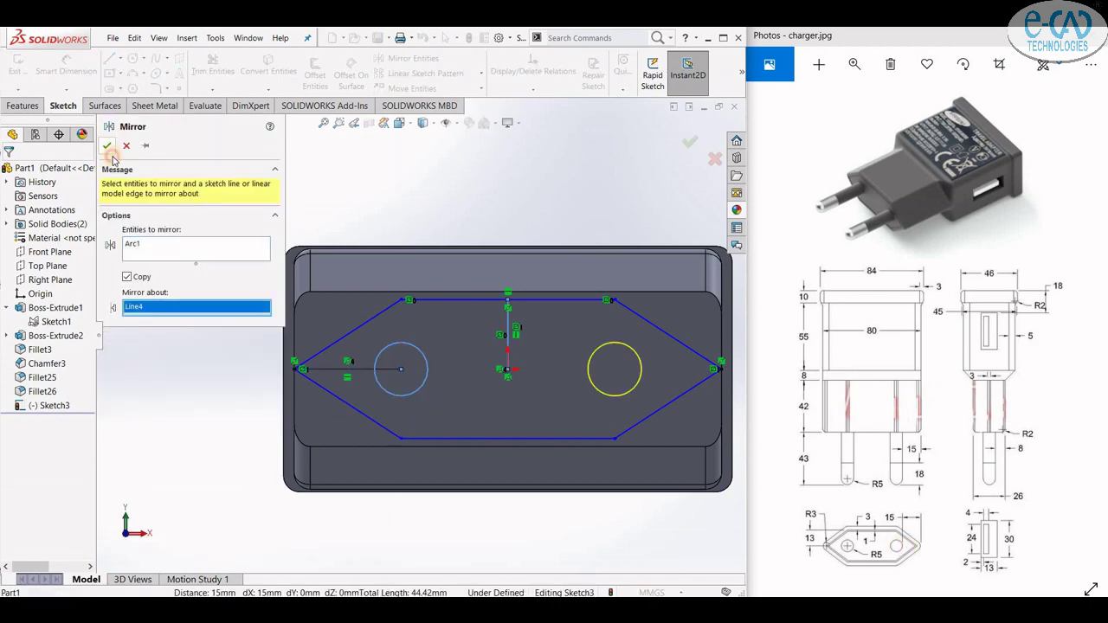
{"action": "left_click", "coordinate": [107, 145]}
{"action": "left_click", "coordinate": [339, 370]}
{"action": "key", "text": "Delete"}
{"action": "left_click", "coordinate": [508, 339]}
{"action": "key", "text": "Delete"}
- Extrude the hexagon profile with its two circular openings 42 mm outward from the main block
{"action": "scroll", "coordinate": [658, 450], "scroll_direction": "up", "scroll_amount": 2}
{"action": "middle_click_drag", "start_coordinate": [623, 526], "coordinate": [638, 556]}
{"action": "scroll", "coordinate": [464, 400], "scroll_direction": "up", "scroll_amount": 2}
{"action": "scroll", "coordinate": [548, 427], "scroll_direction": "down", "scroll_amount": 3}
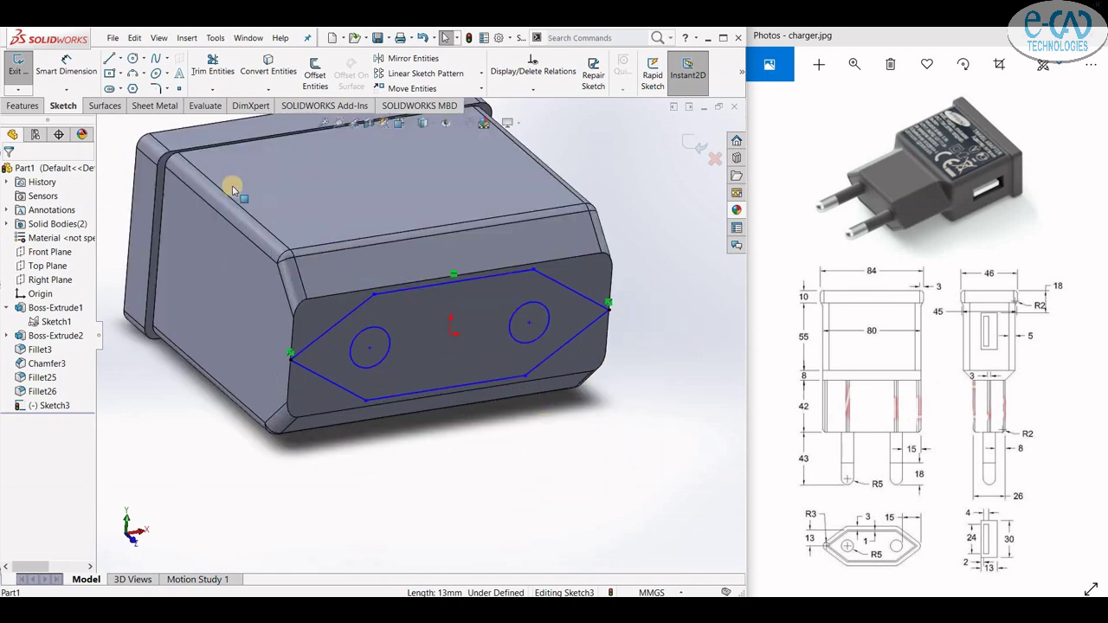
{"action": "left_click", "coordinate": [24, 105]}
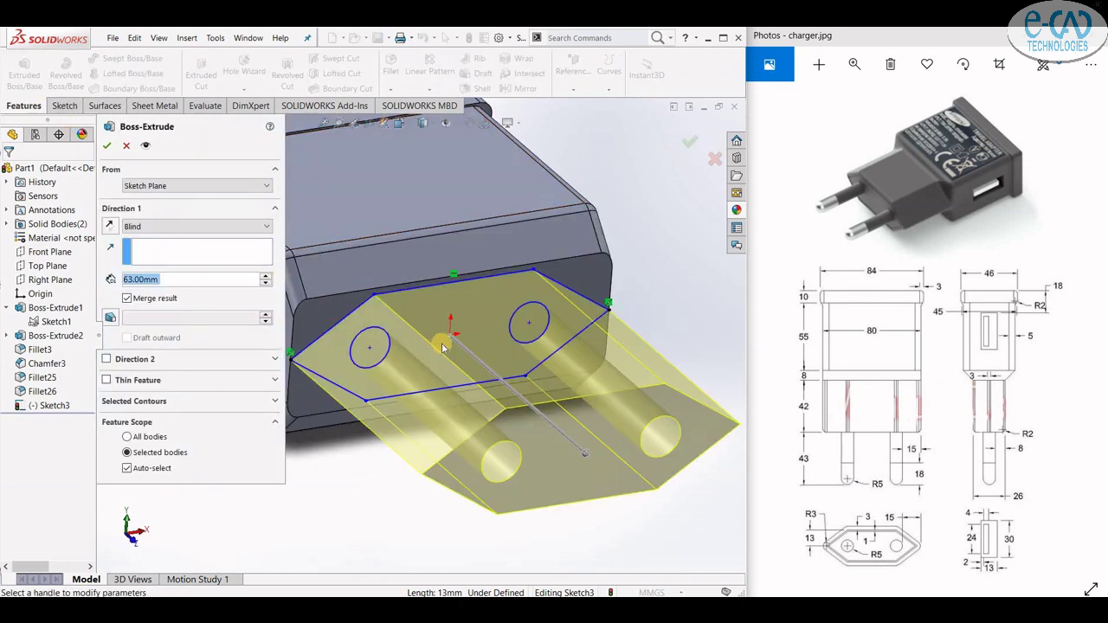
{"action": "left_click", "coordinate": [586, 457]}
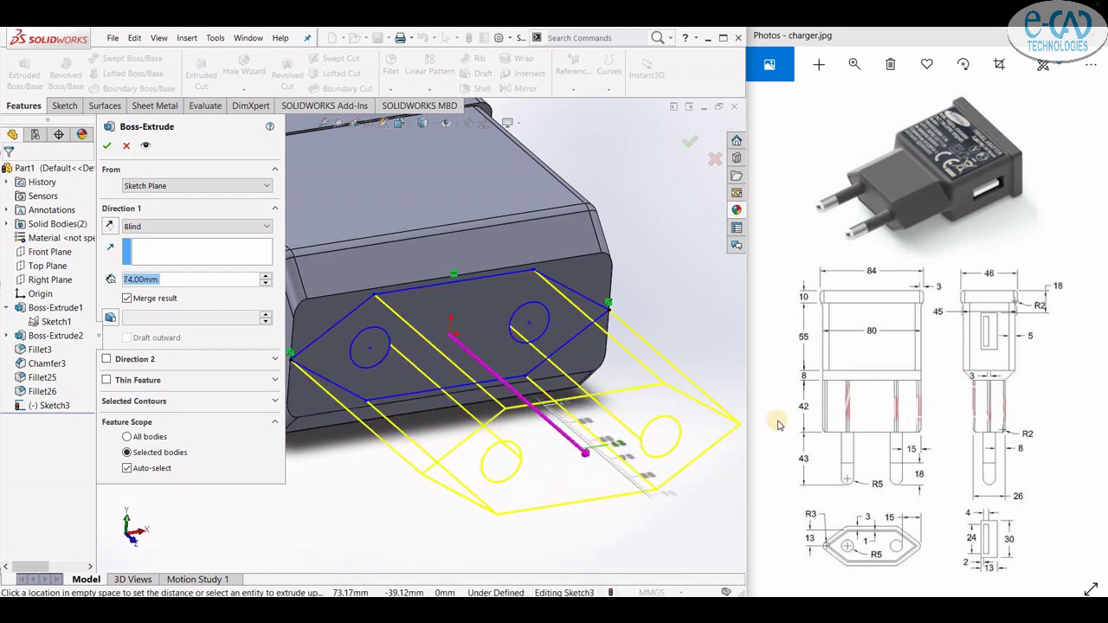
{"action": "left_click", "coordinate": [519, 397]}
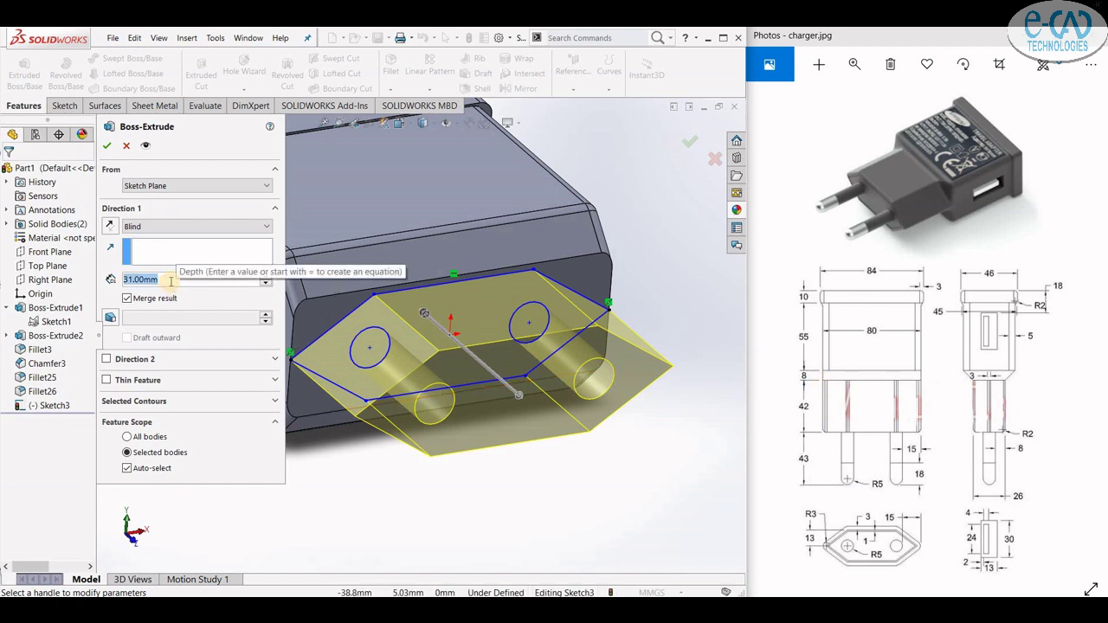
{"action": "type", "text": "42"}
{"action": "key", "text": "Return"}
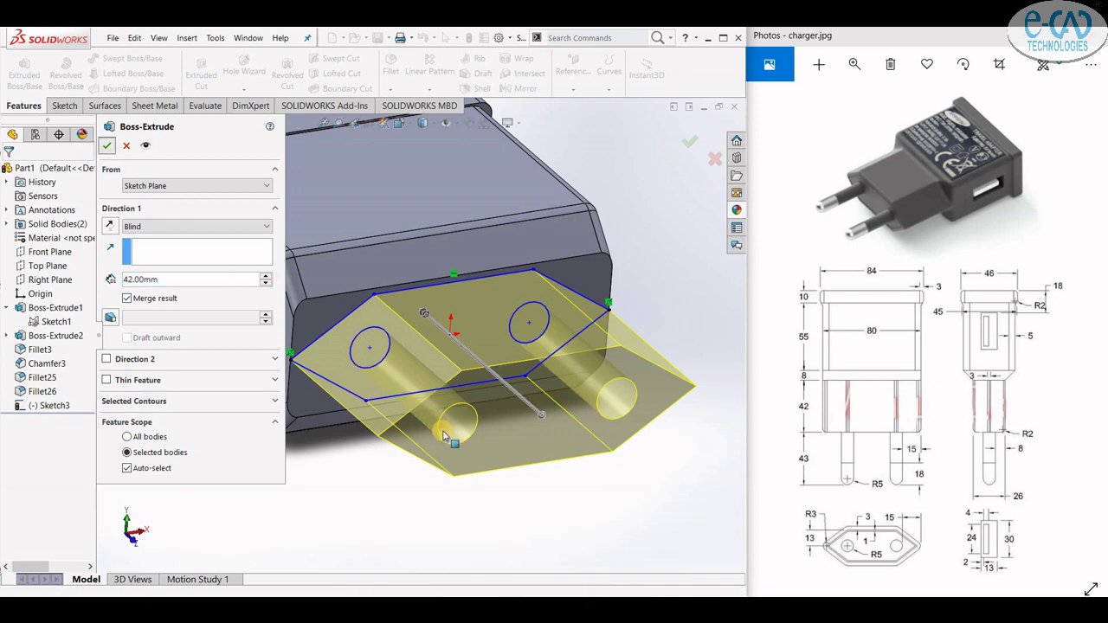
{"action": "scroll", "coordinate": [448, 440], "scroll_direction": "up", "scroll_amount": 2}
{"action": "left_click", "coordinate": [521, 502]}
{"action": "middle_click_drag", "start_coordinate": [513, 453], "coordinate": [490, 424]}
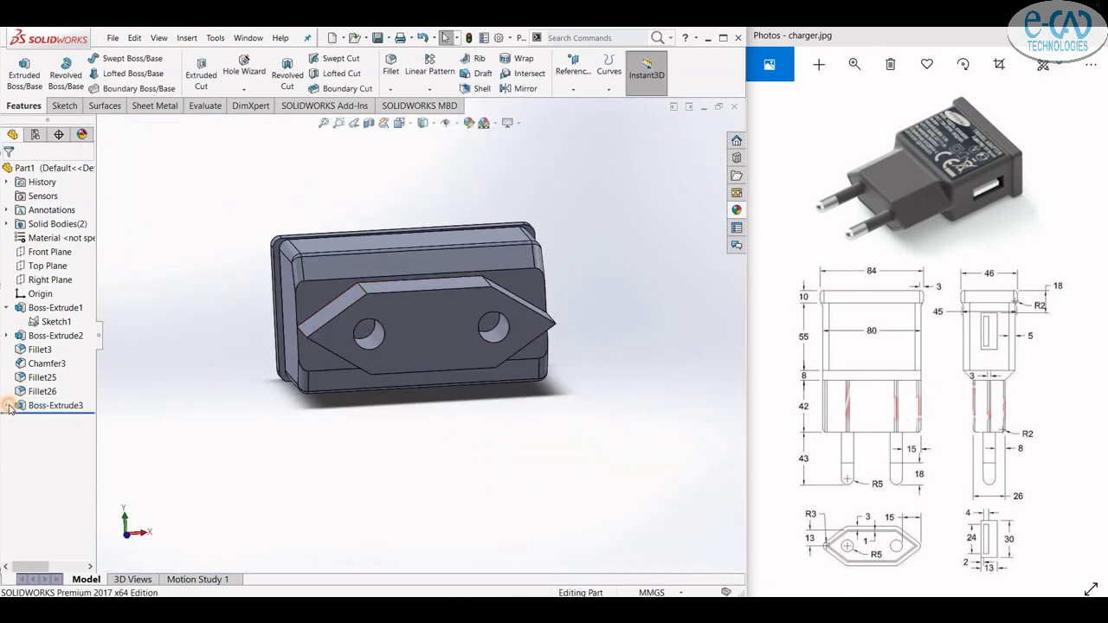
- Show the hexagon extrusion's sketch in the model and add it to the favorites
{"action": "left_click", "coordinate": [7, 406]}
{"action": "left_click", "coordinate": [54, 419]}
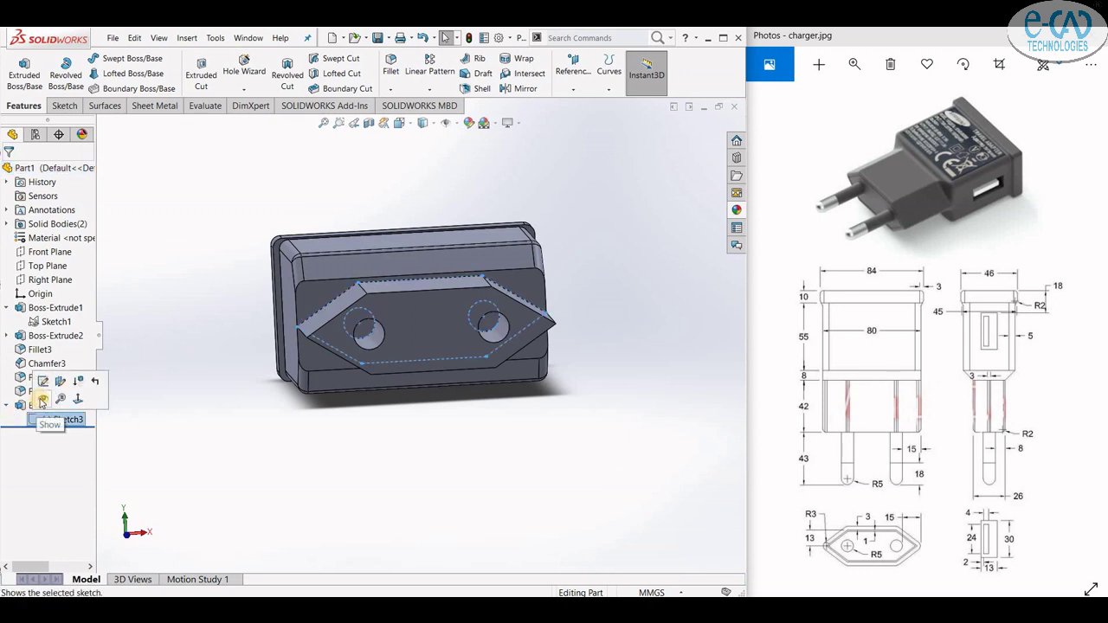
{"action": "left_click", "coordinate": [41, 401]}
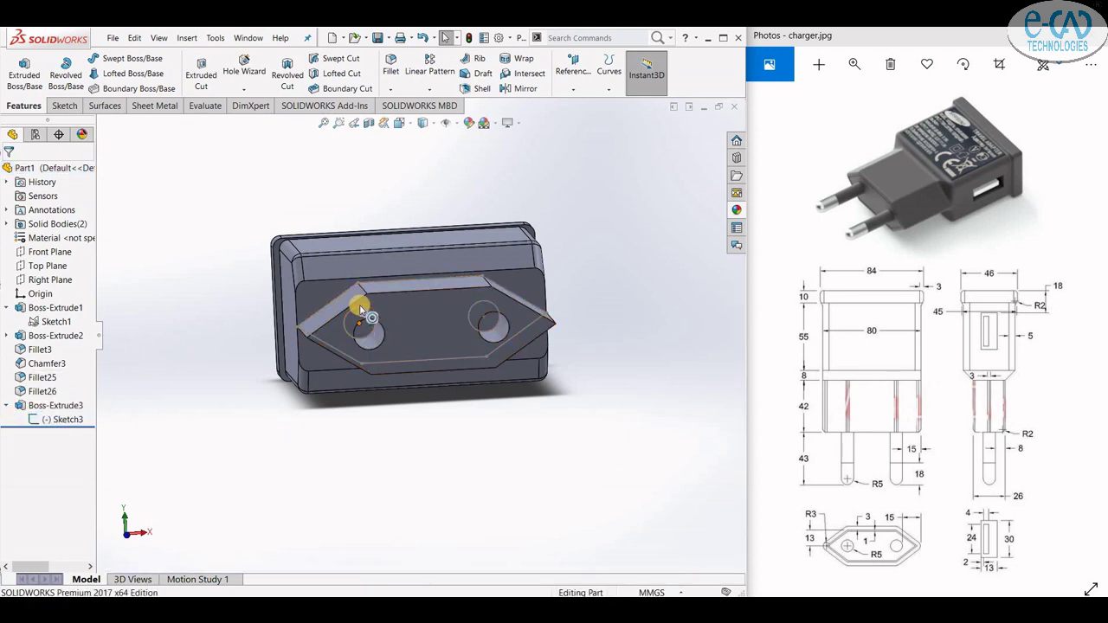
{"action": "right_click", "coordinate": [364, 310]}
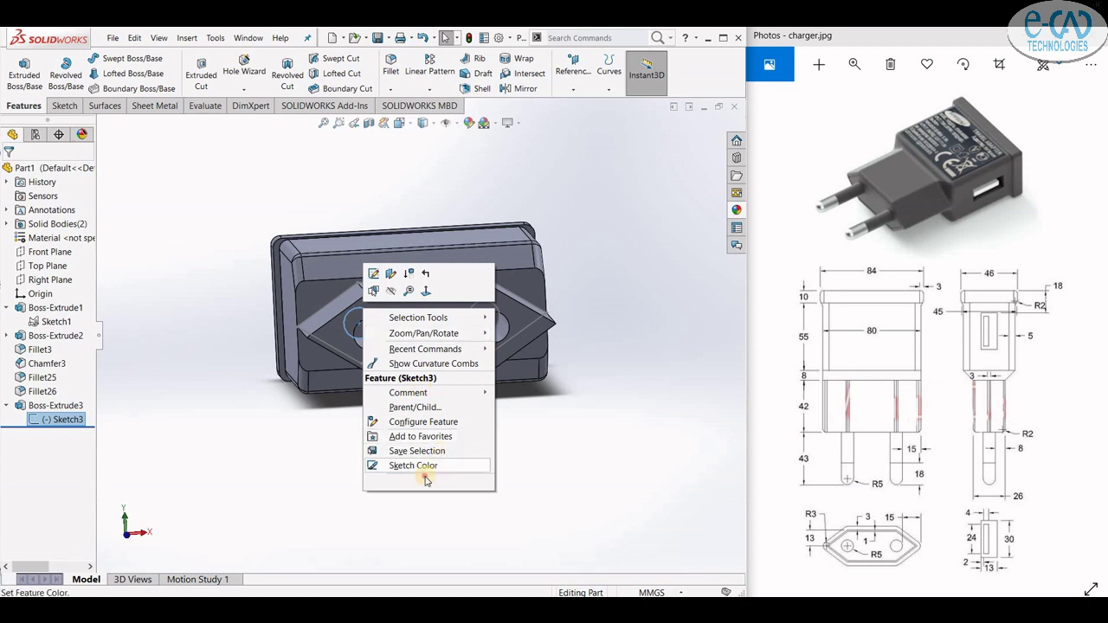
{"action": "left_click", "coordinate": [419, 436]}
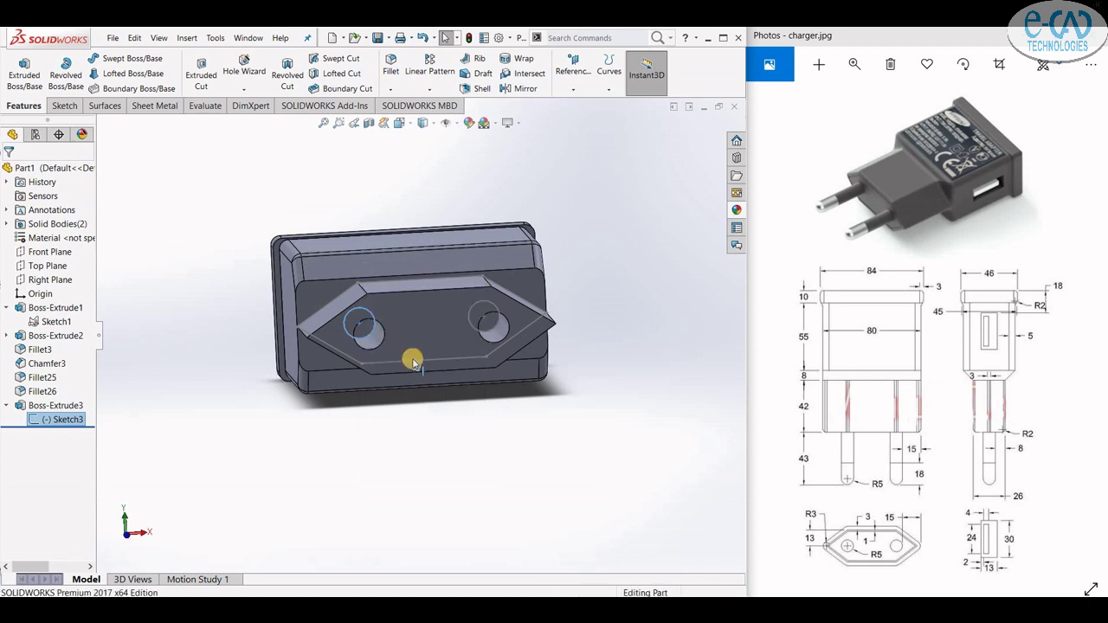
- Select the sketch's circle regions with the Contour Select Tool and extrude the left circle 85 mm as a pin merged with the body
{"action": "right_click", "coordinate": [368, 313]}
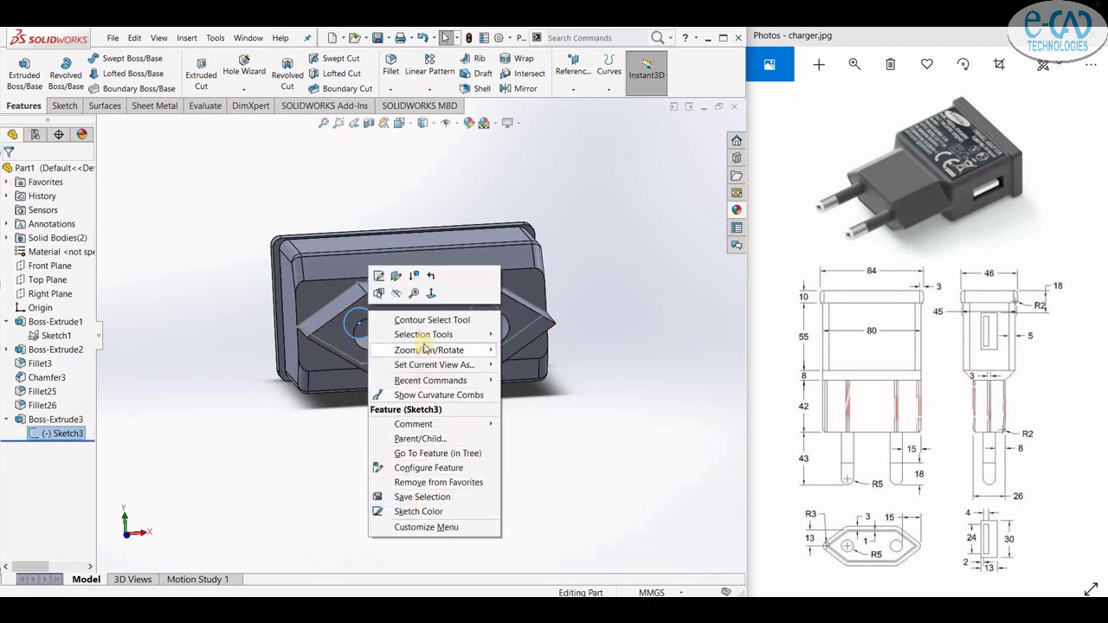
{"action": "left_click", "coordinate": [419, 321]}
{"action": "left_click", "coordinate": [367, 333]}
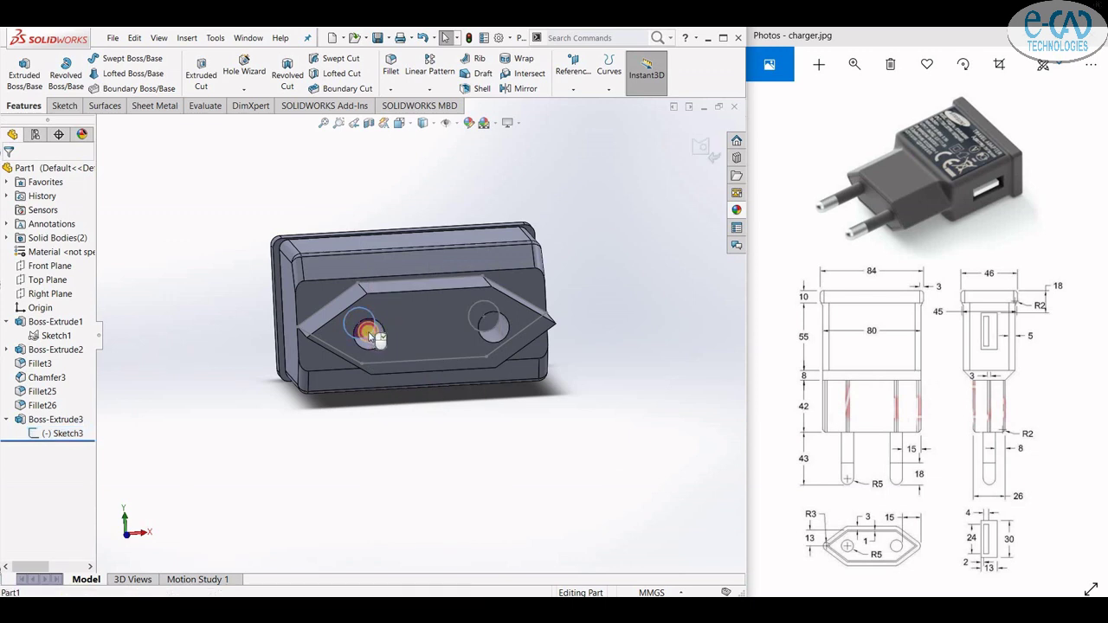
{"action": "scroll", "coordinate": [490, 329], "scroll_direction": "down", "scroll_amount": 2}
{"action": "left_click", "coordinate": [490, 321]}
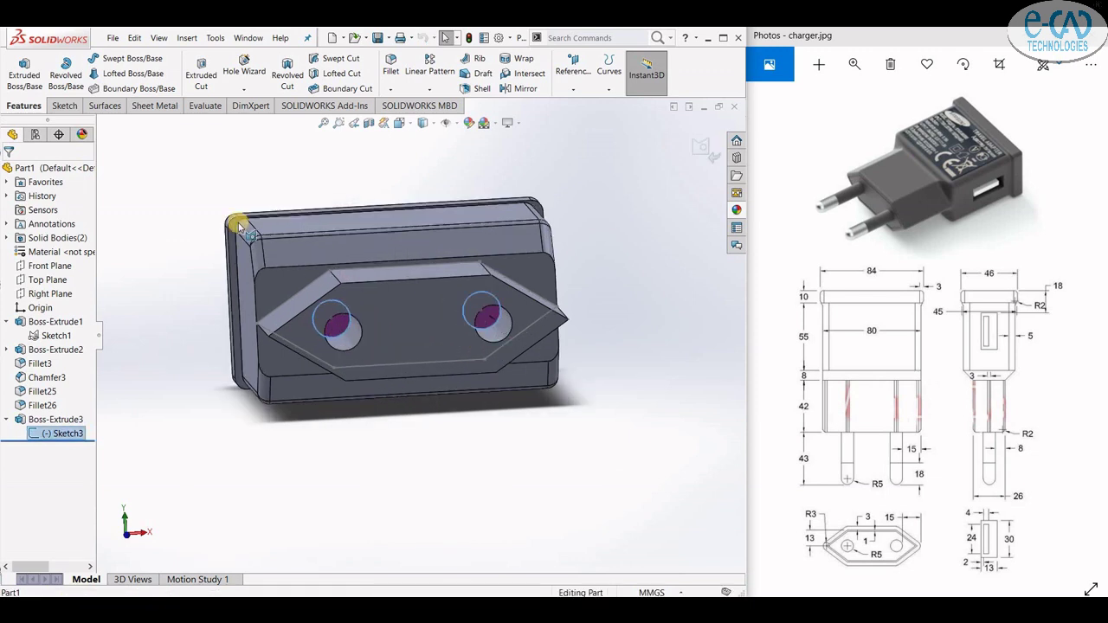
{"action": "left_click", "coordinate": [25, 69]}
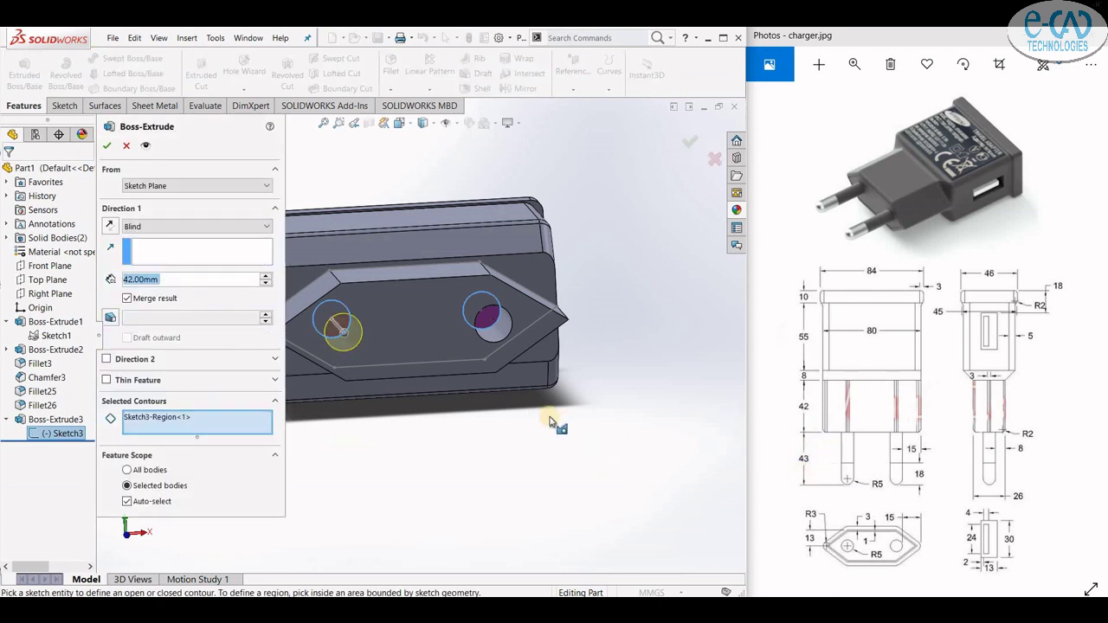
{"action": "middle_click_drag", "start_coordinate": [550, 422], "coordinate": [460, 381]}
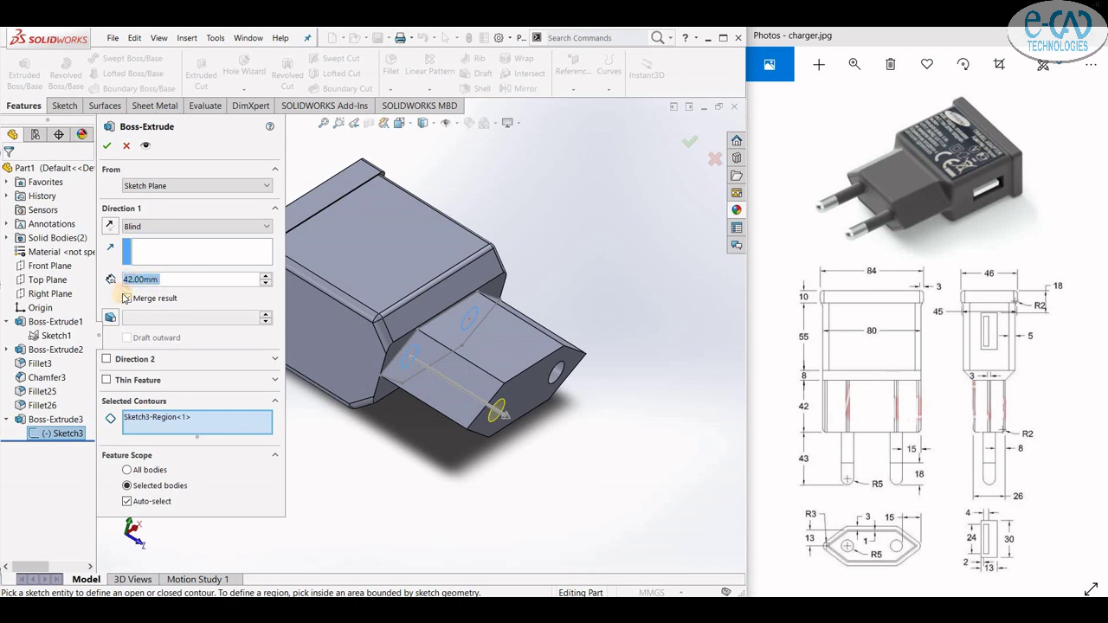
{"action": "type", "text": "85"}
{"action": "key", "text": "Return"}
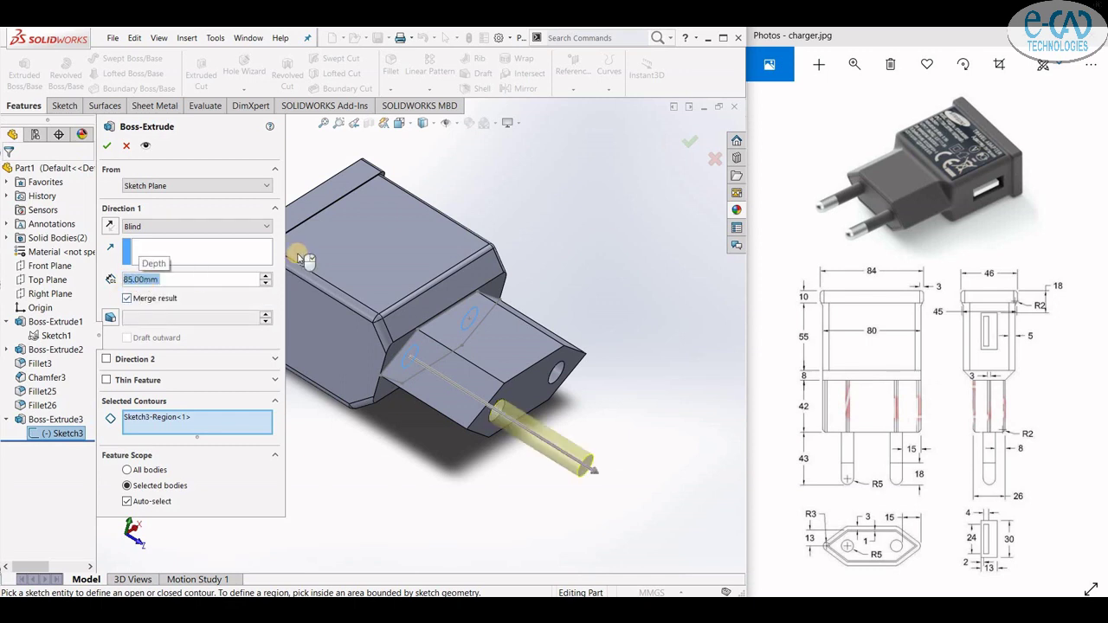
{"action": "middle_click_drag", "start_coordinate": [471, 375], "coordinate": [444, 345]}
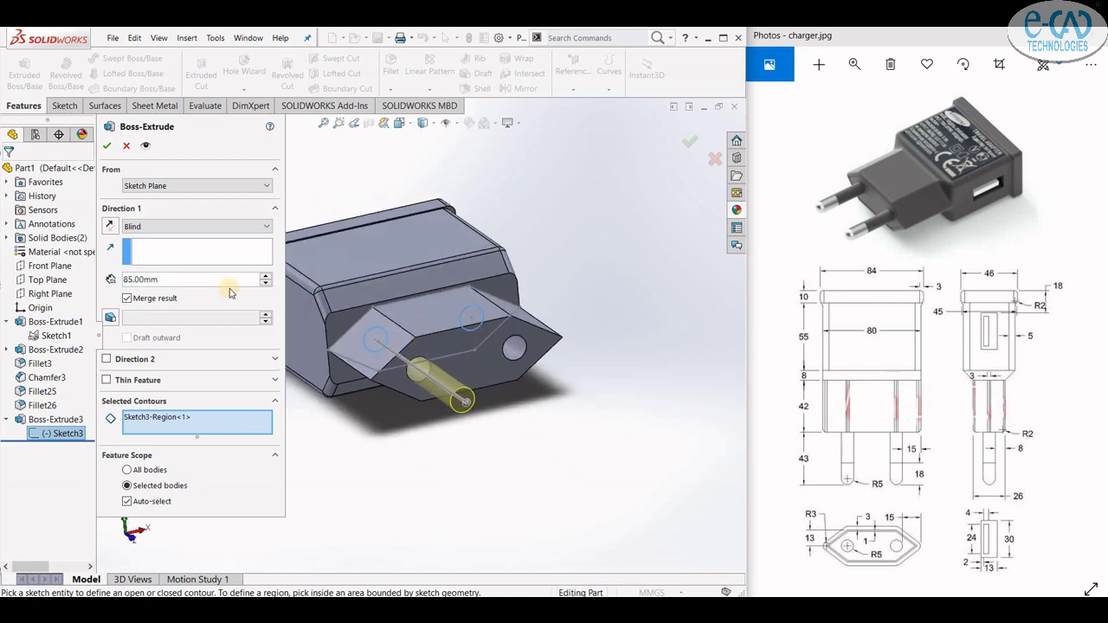
{"action": "left_click", "coordinate": [106, 149]}
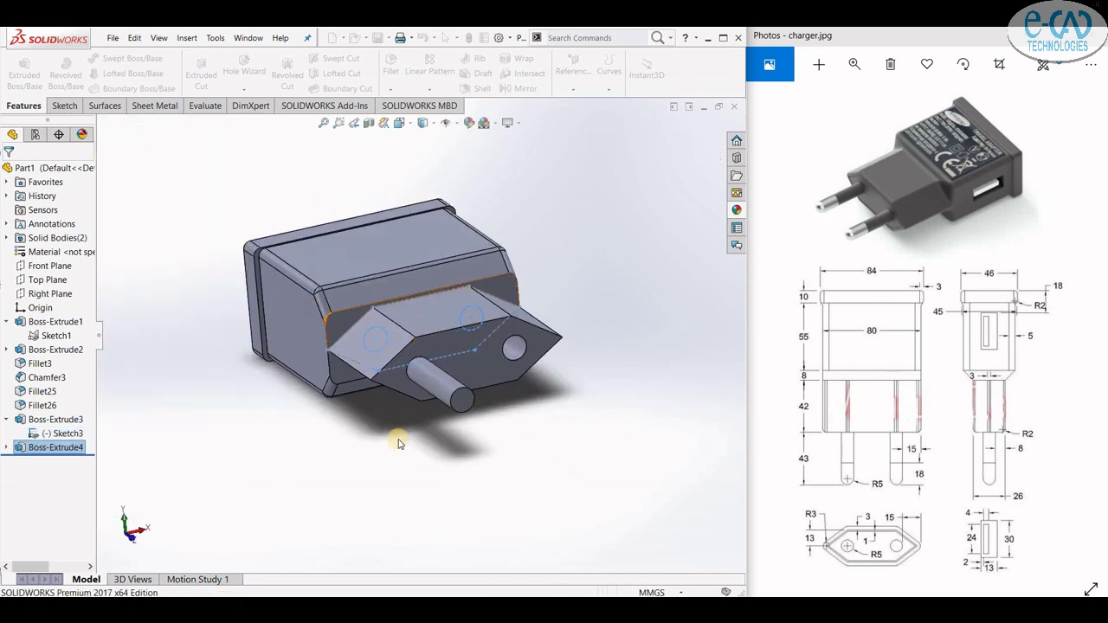
- Extrude the right circle of the shown sketch 85 mm as the second pin
{"action": "middle_click_drag", "start_coordinate": [499, 390], "coordinate": [477, 300]}
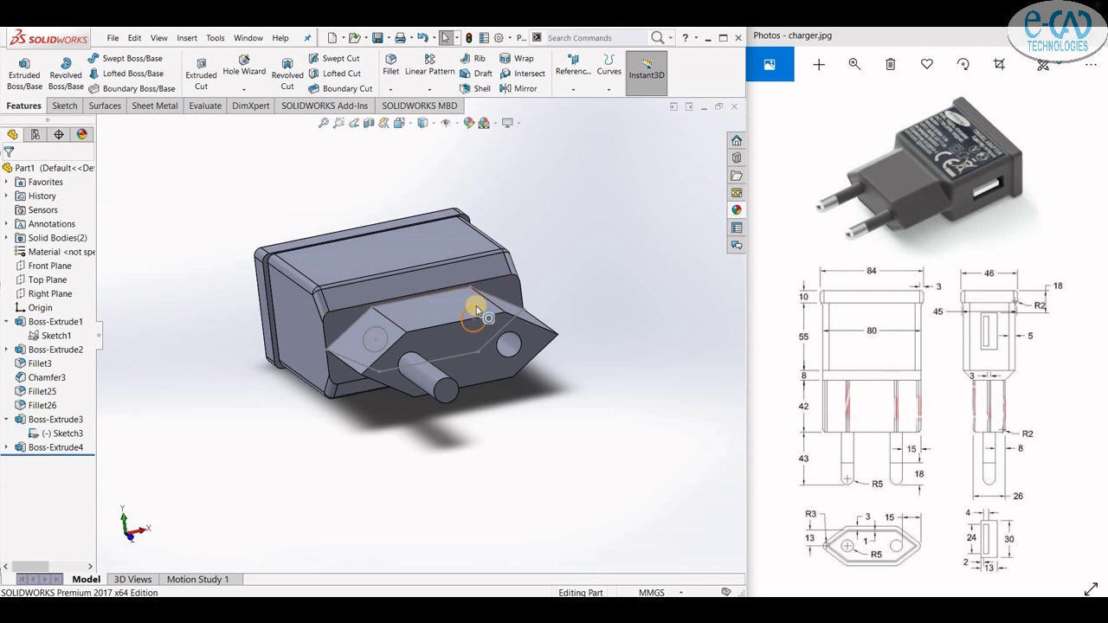
{"action": "left_click", "coordinate": [477, 310]}
{"action": "left_click", "coordinate": [25, 69]}
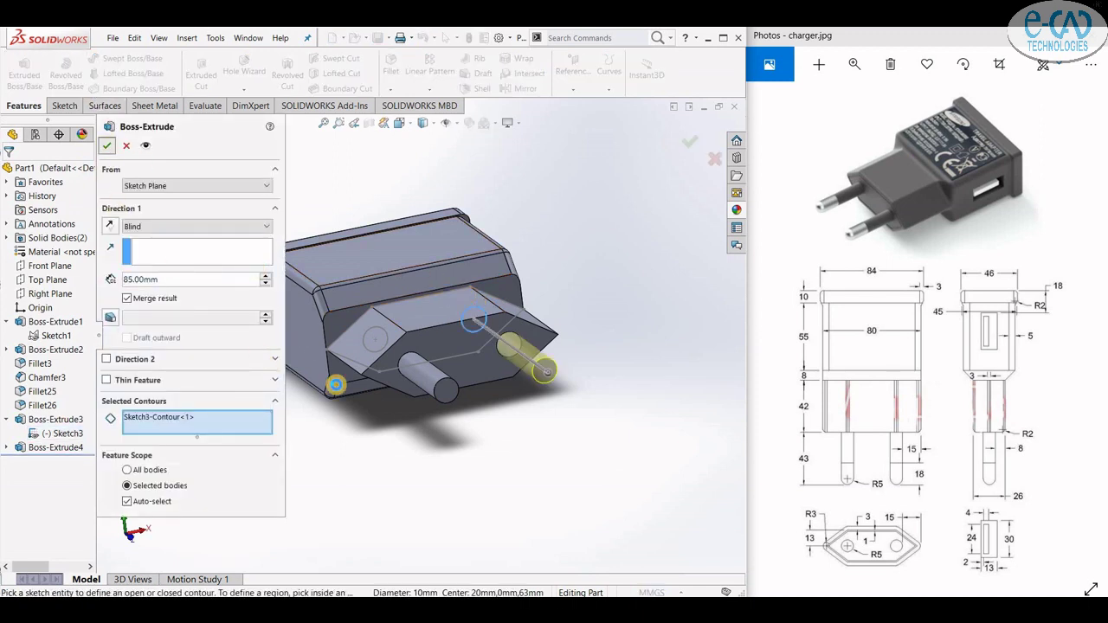
{"action": "left_click", "coordinate": [365, 448]}
{"action": "middle_click_drag", "start_coordinate": [419, 421], "coordinate": [487, 449]}
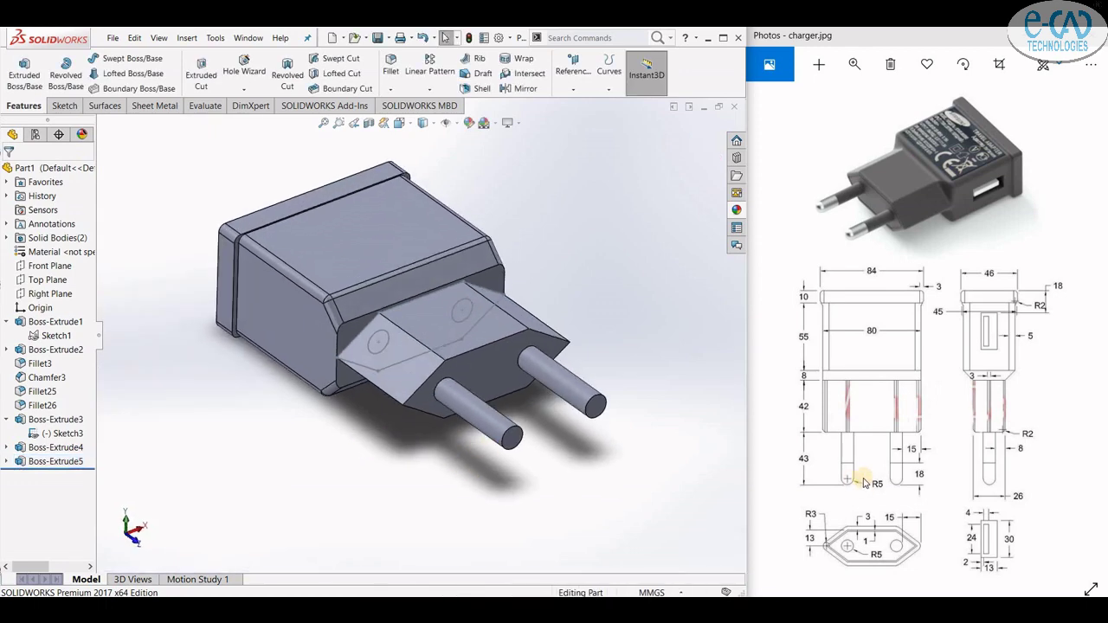
- Round the end edges of both pins with a 5 mm fillet
{"action": "scroll", "coordinate": [643, 461], "scroll_direction": "down", "scroll_amount": 3}
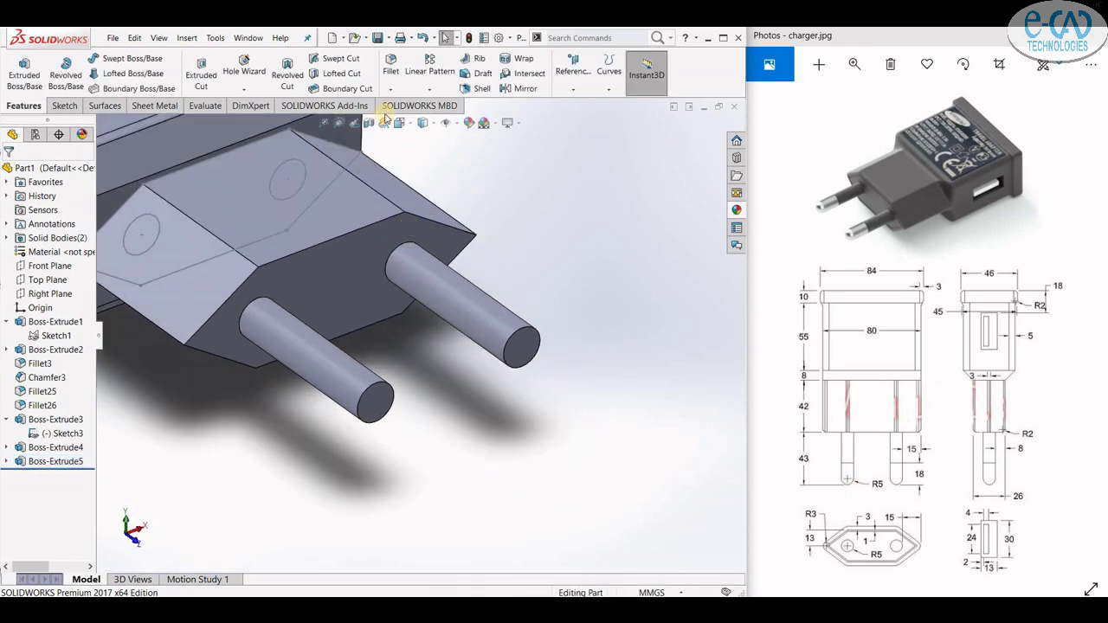
{"action": "left_click", "coordinate": [378, 387]}
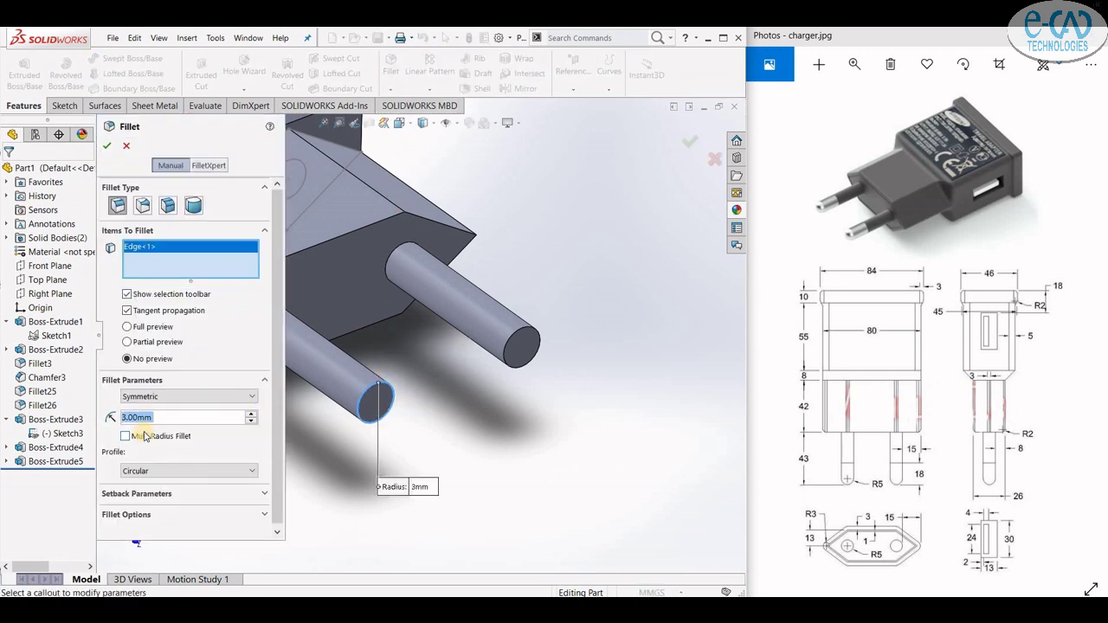
{"action": "type", "text": "5"}
{"action": "key", "text": "Return"}
{"action": "left_click", "coordinate": [509, 332]}
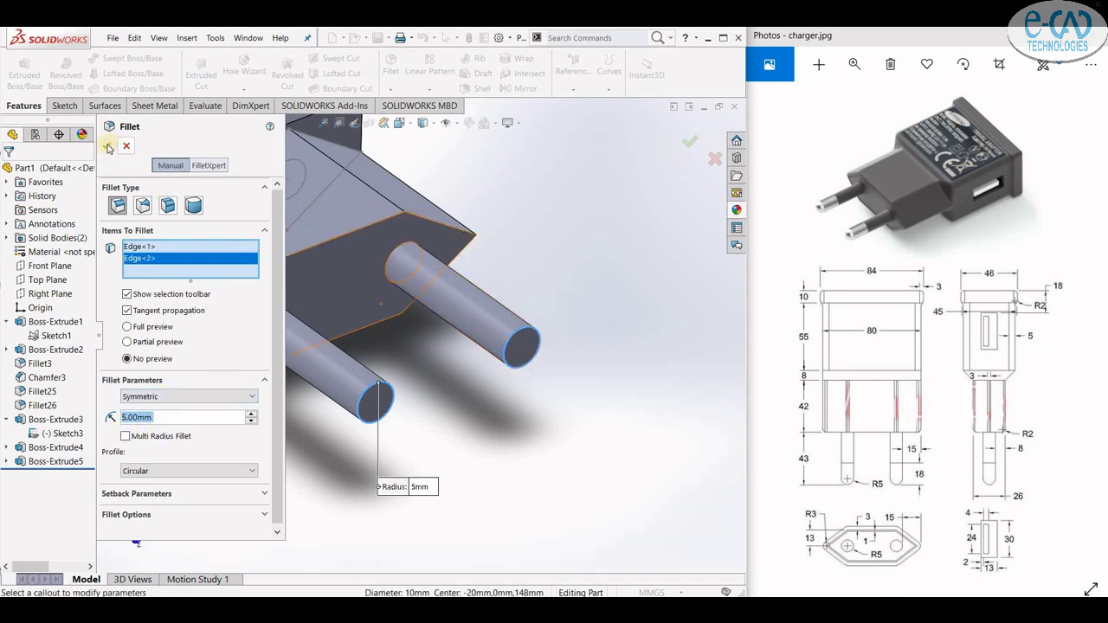
{"action": "scroll", "coordinate": [509, 409], "scroll_direction": "up", "scroll_amount": 3}
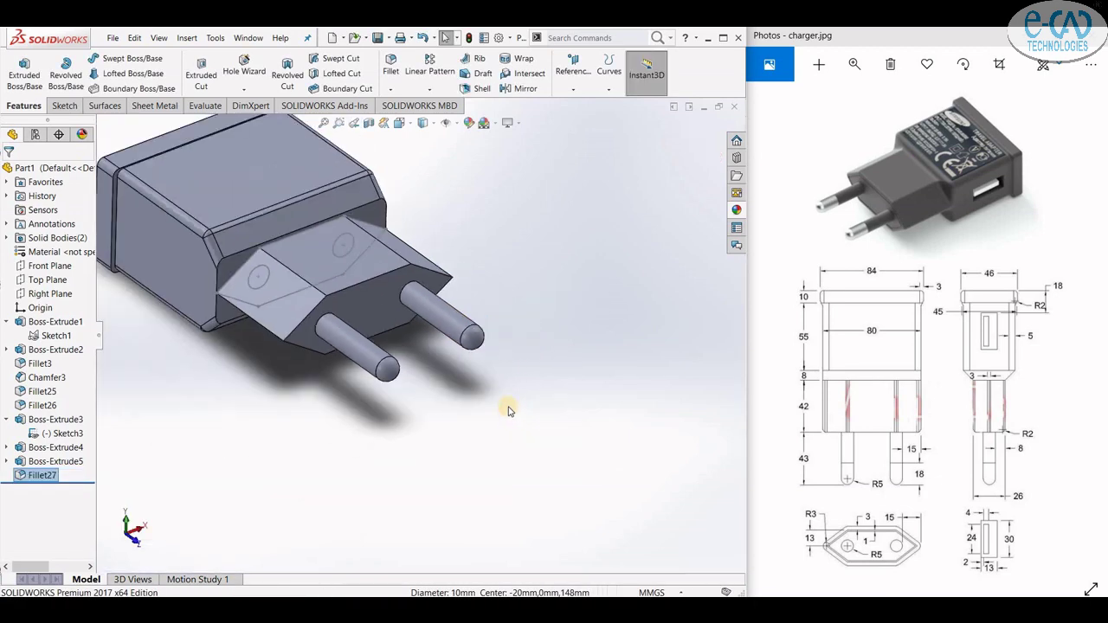
- Hide the hexagon sketch displayed on the model
{"action": "middle_click_drag", "start_coordinate": [530, 441], "coordinate": [494, 398]}
{"action": "right_click", "coordinate": [299, 300]}
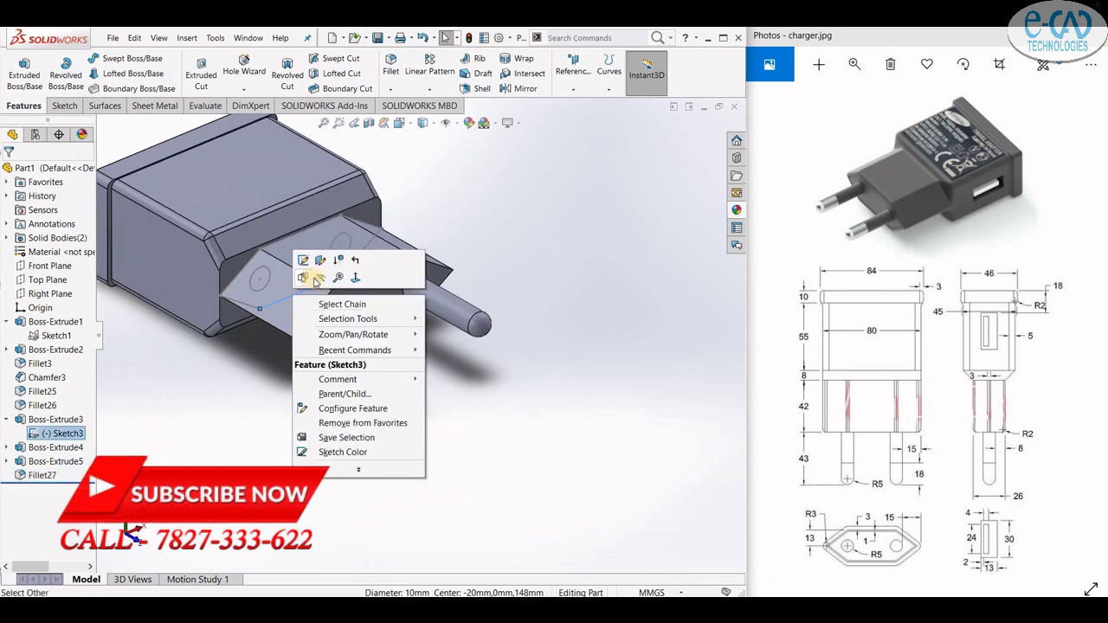
{"action": "left_click", "coordinate": [320, 278]}
{"action": "scroll", "coordinate": [371, 305], "scroll_direction": "up", "scroll_amount": 2}
{"action": "mouse_move", "coordinate": [371, 304]}
{"action": "middle_mouse_down"}
{"action": "mouse_move", "coordinate": [344, 290]}
{"action": "mouse_move", "coordinate": [445, 317]}
{"action": "mouse_move", "coordinate": [416, 291]}
{"action": "mouse_move", "coordinate": [317, 292]}
{"action": "mouse_move", "coordinate": [324, 299]}
{"action": "middle_mouse_up"}
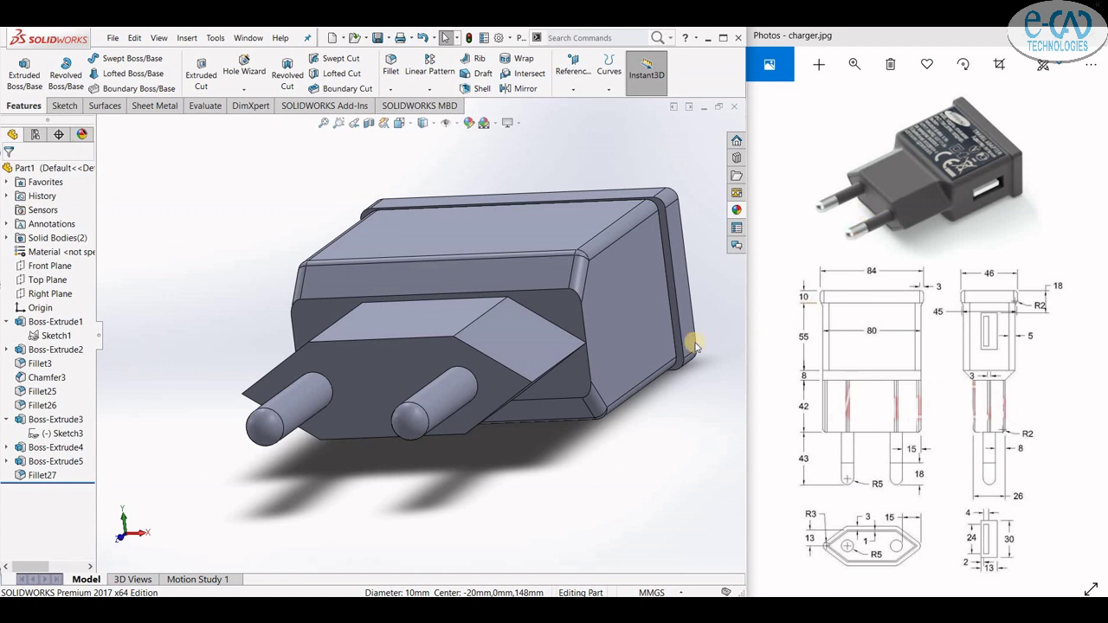
- Fillet the six outer edges of the hexagonal section's front face with a 3 mm radius
{"action": "middle_click_drag", "start_coordinate": [548, 405], "coordinate": [490, 423]}
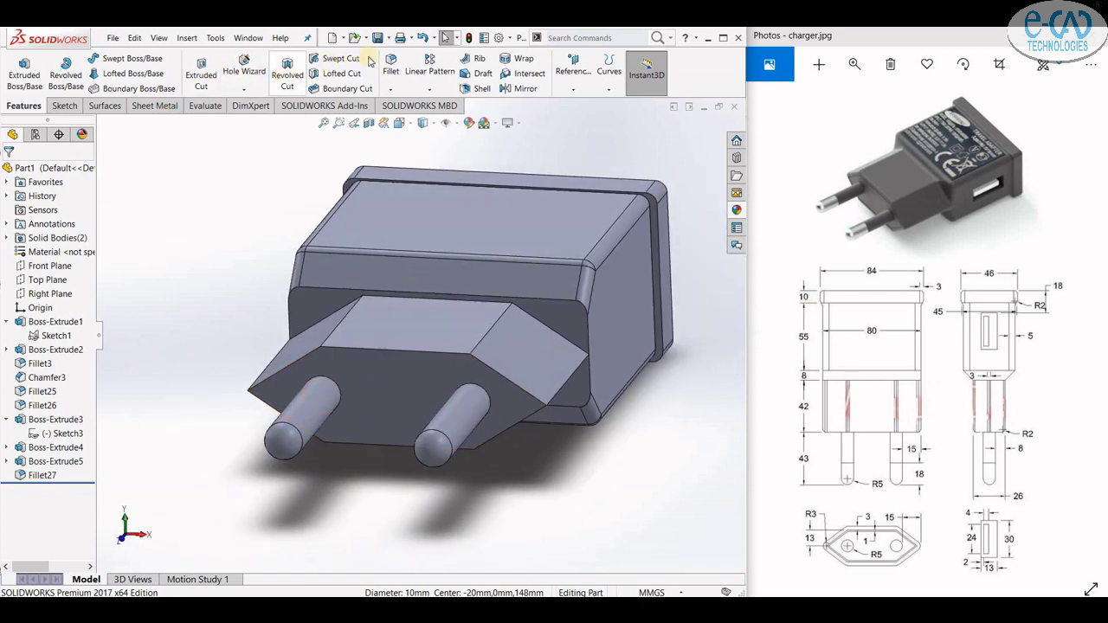
{"action": "left_click", "coordinate": [391, 65]}
{"action": "left_click", "coordinate": [362, 350]}
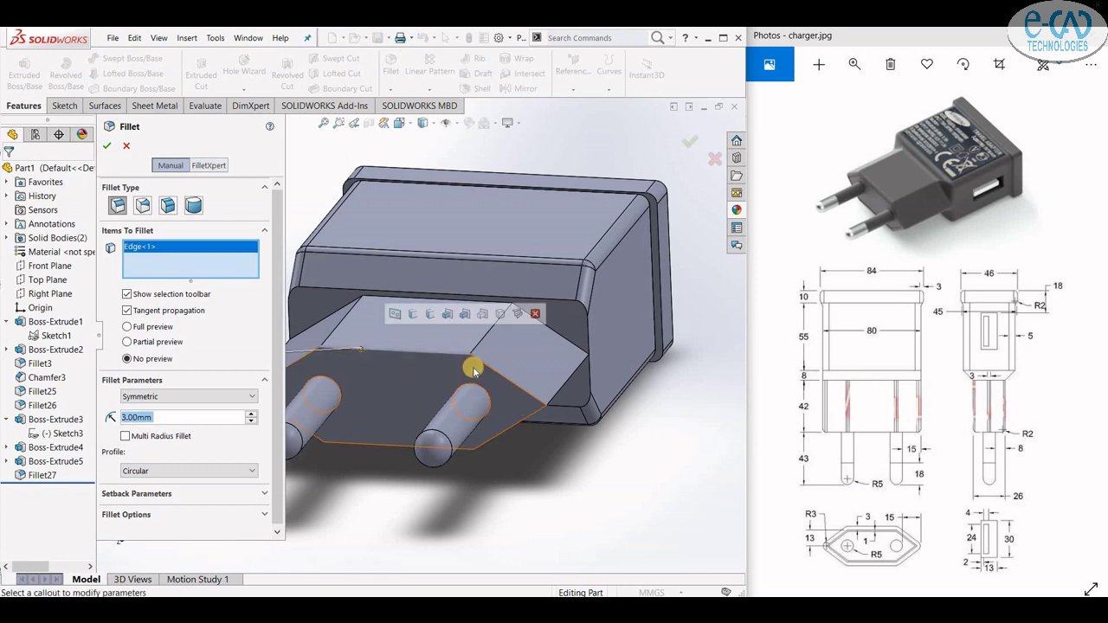
{"action": "left_click", "coordinate": [483, 367]}
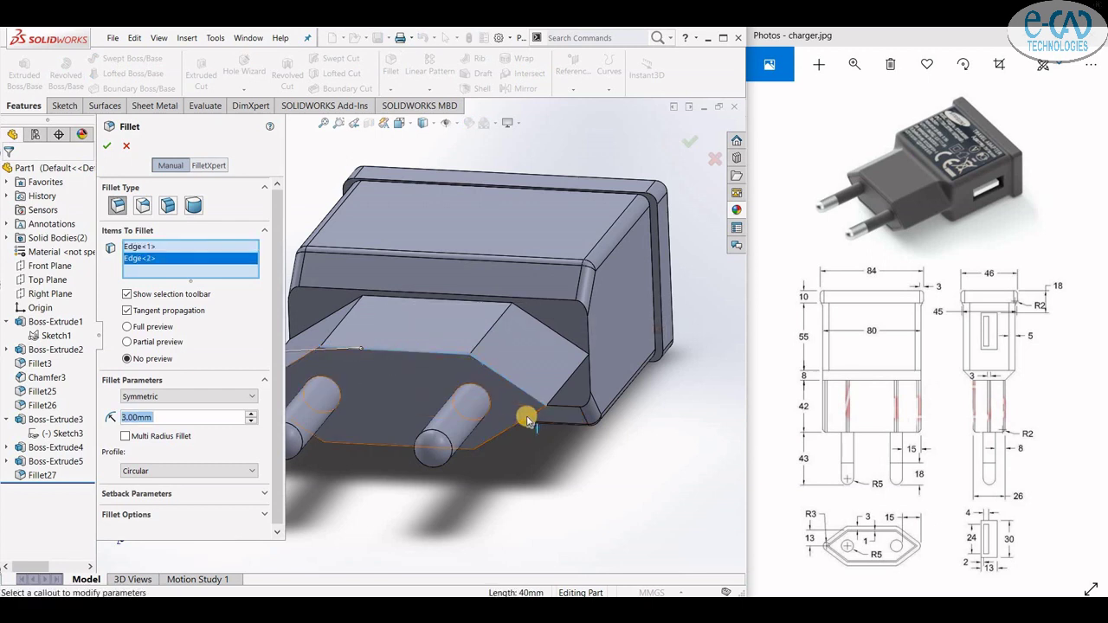
{"action": "left_click", "coordinate": [525, 419]}
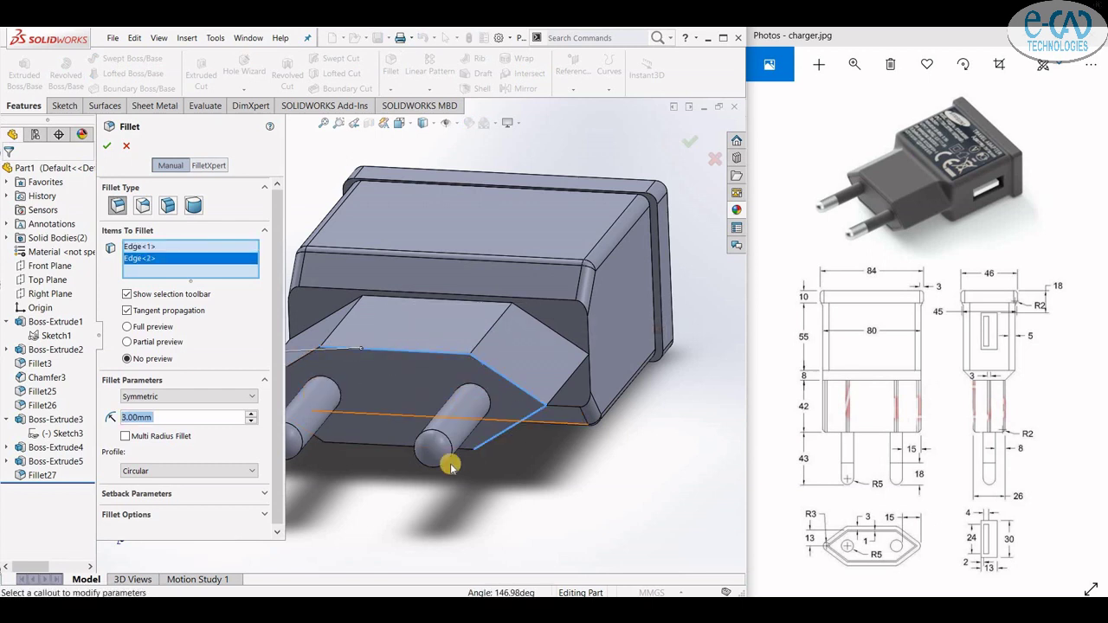
{"action": "left_click", "coordinate": [402, 450]}
{"action": "middle_click_drag", "start_coordinate": [389, 475], "coordinate": [371, 413]}
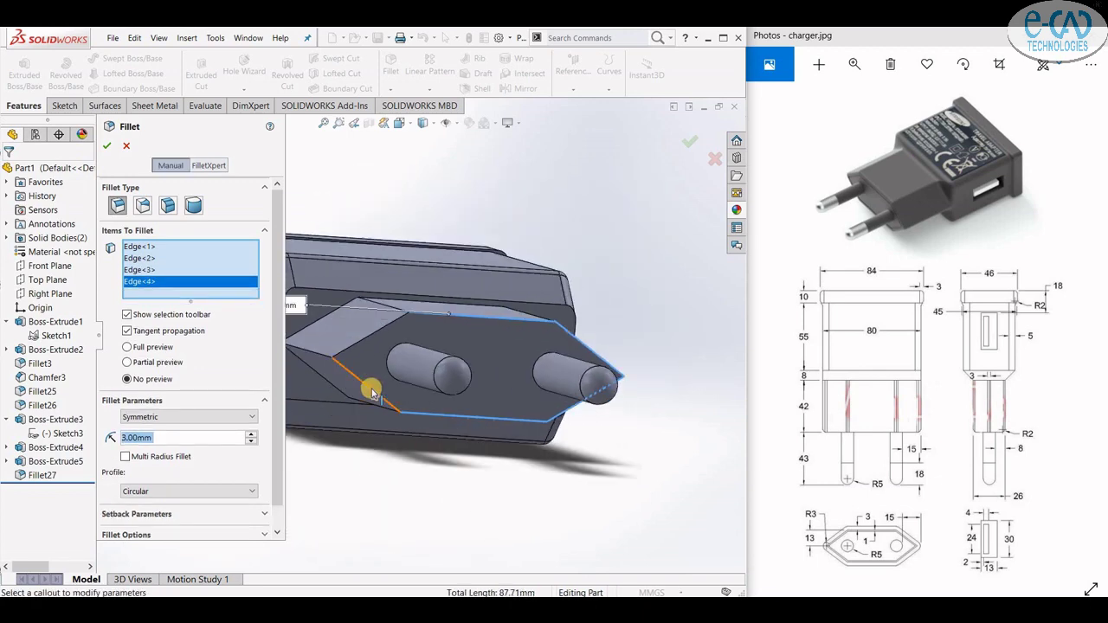
{"action": "left_click", "coordinate": [356, 370]}
{"action": "left_click", "coordinate": [355, 347]}
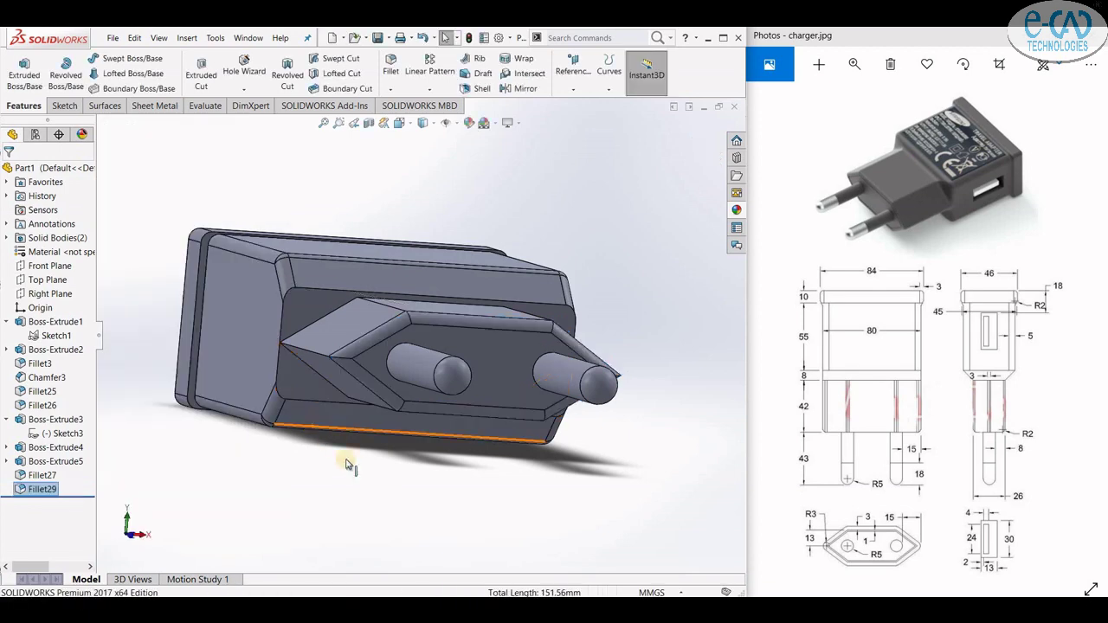
- Start a sketch on the hexagonal section's front face and convert the face outline into sketch entities
{"action": "mouse_move", "coordinate": [324, 479]}
{"action": "middle_mouse_down"}
{"action": "mouse_move", "coordinate": [355, 489]}
{"action": "mouse_move", "coordinate": [323, 493]}
{"action": "middle_mouse_up"}
{"action": "scroll", "coordinate": [381, 385], "scroll_direction": "down", "scroll_amount": 3}
{"action": "left_click", "coordinate": [399, 408]}
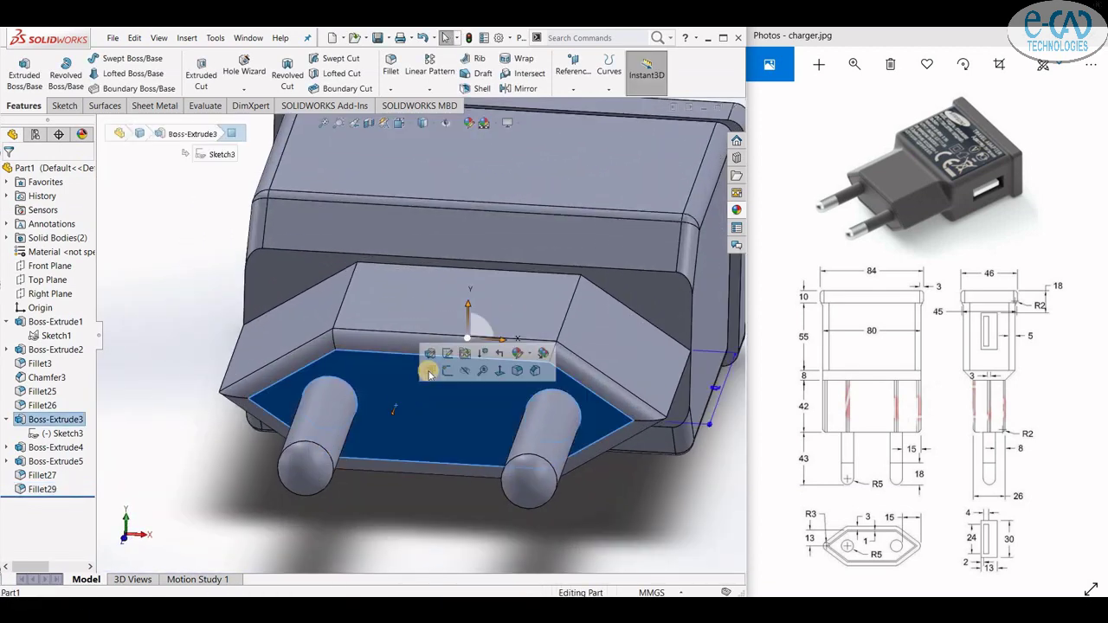
{"action": "left_click", "coordinate": [446, 371]}
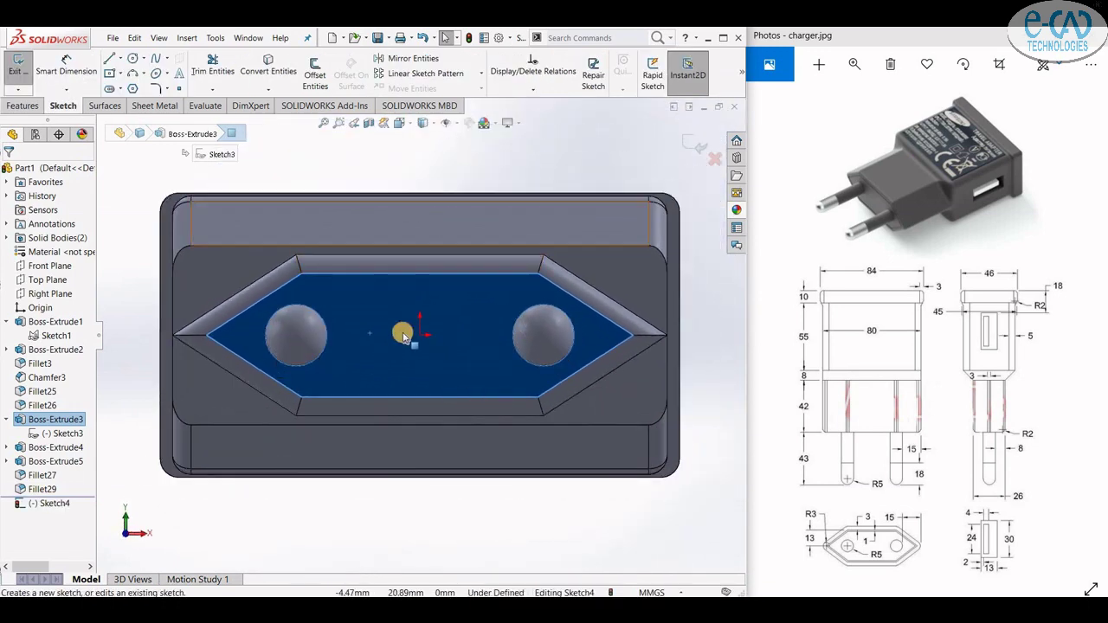
{"action": "left_click", "coordinate": [282, 72]}
{"action": "key", "text": "Escape"}
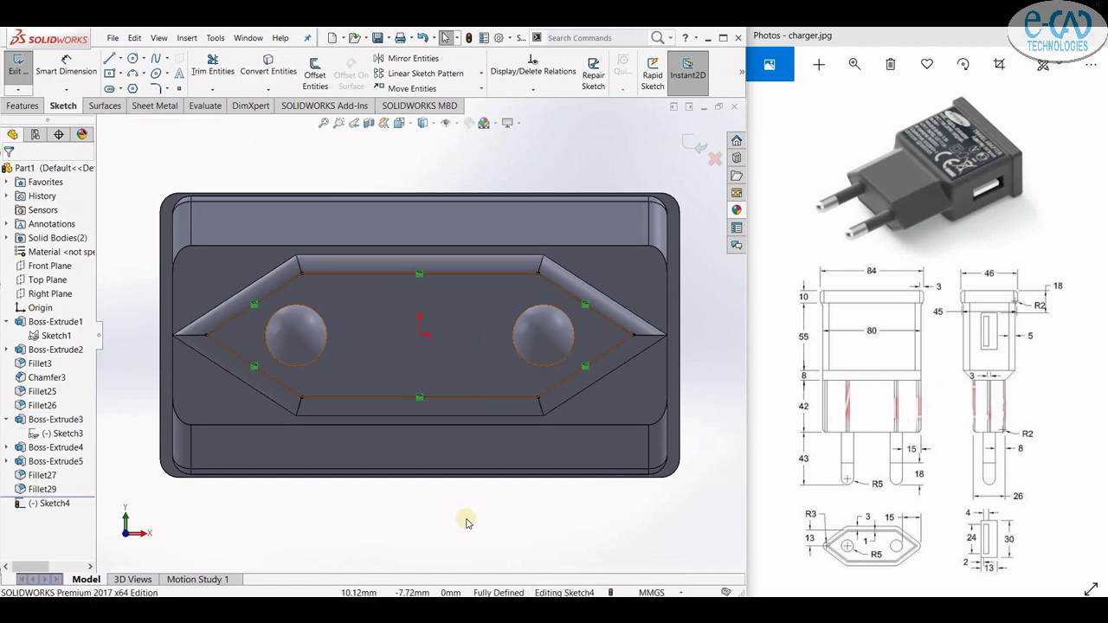
- Offset the whole converted hexagon chain 1 mm inward and close the sketch
{"action": "left_click", "coordinate": [315, 73]}
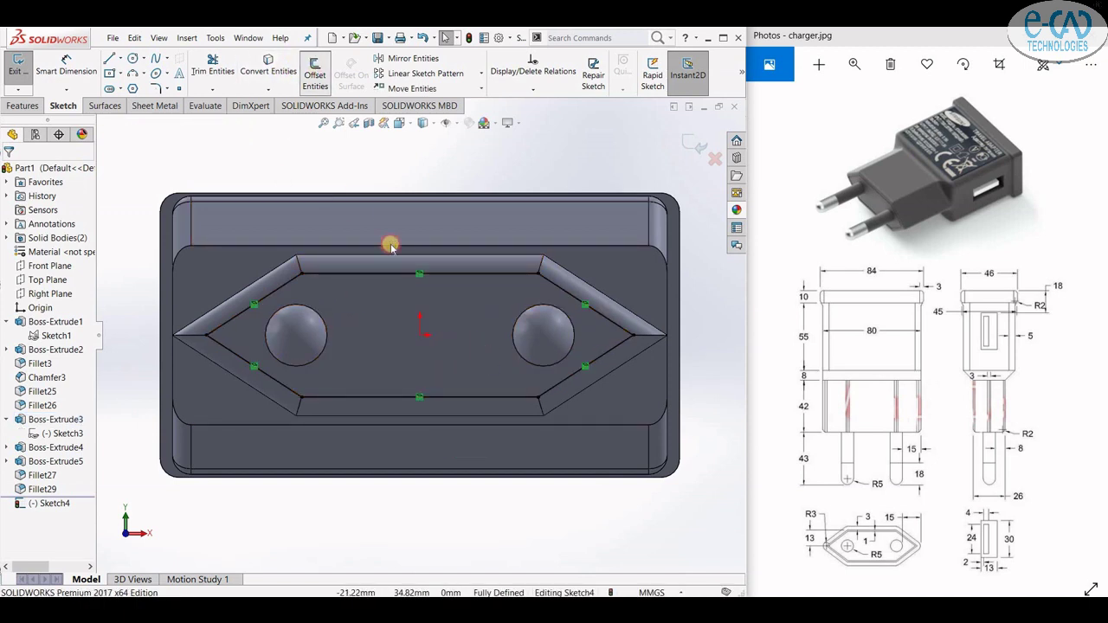
{"action": "left_click", "coordinate": [382, 275]}
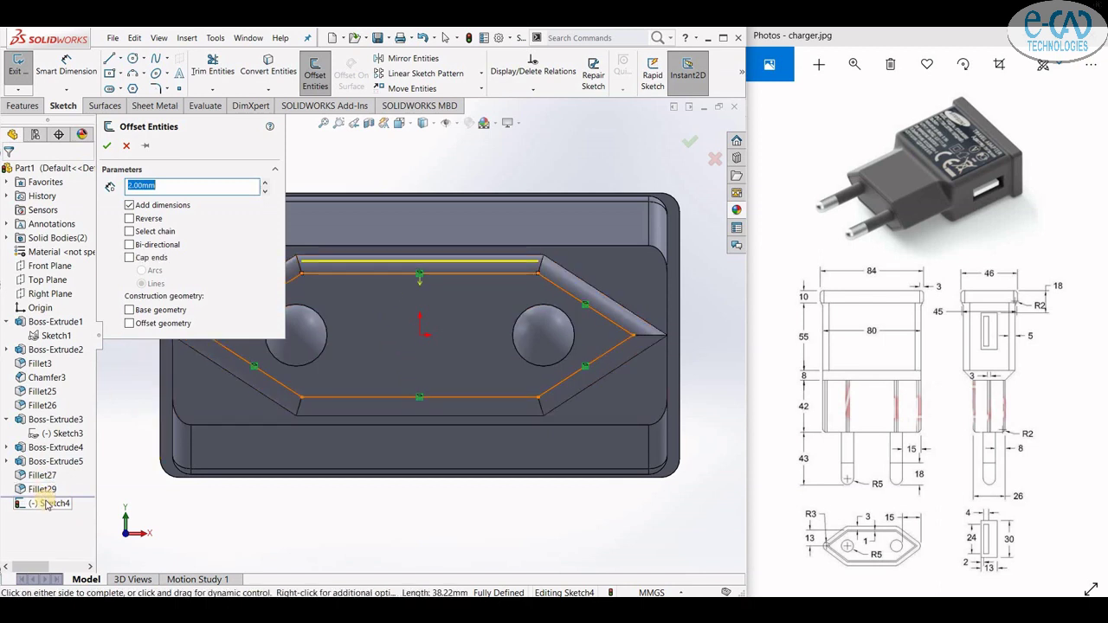
{"action": "left_click", "coordinate": [146, 232]}
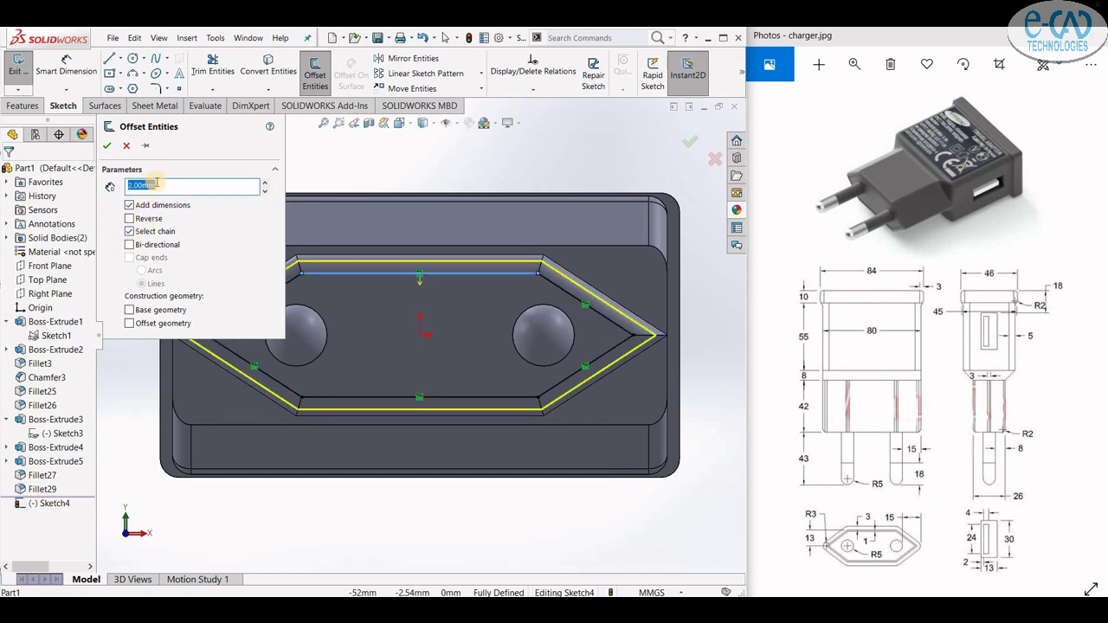
{"action": "type", "text": "1"}
{"action": "key", "text": "Return"}
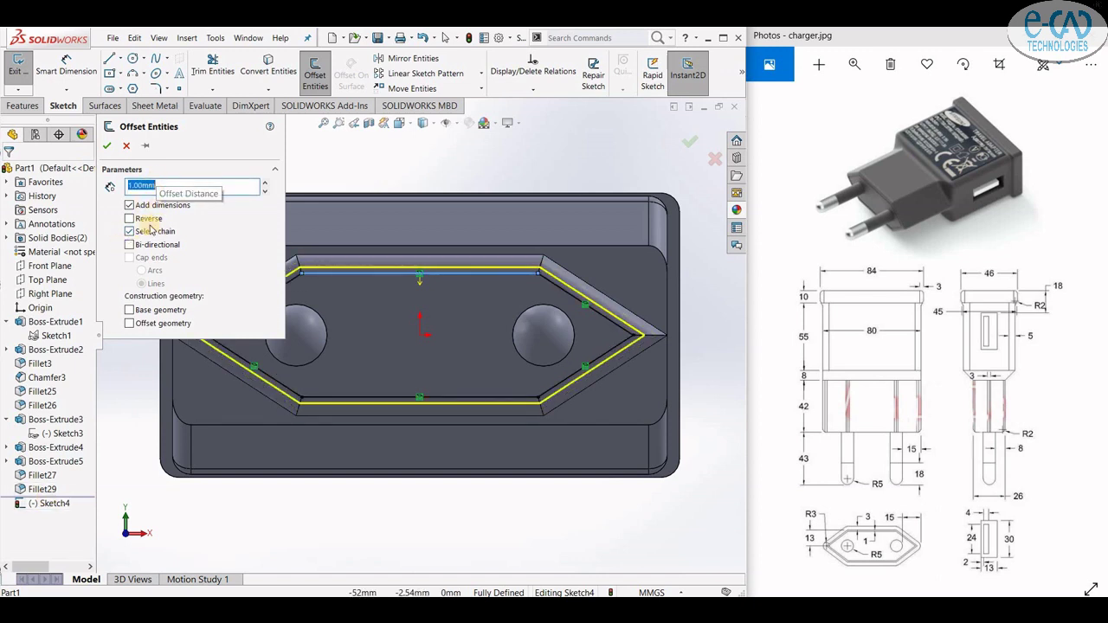
{"action": "left_click", "coordinate": [148, 219]}
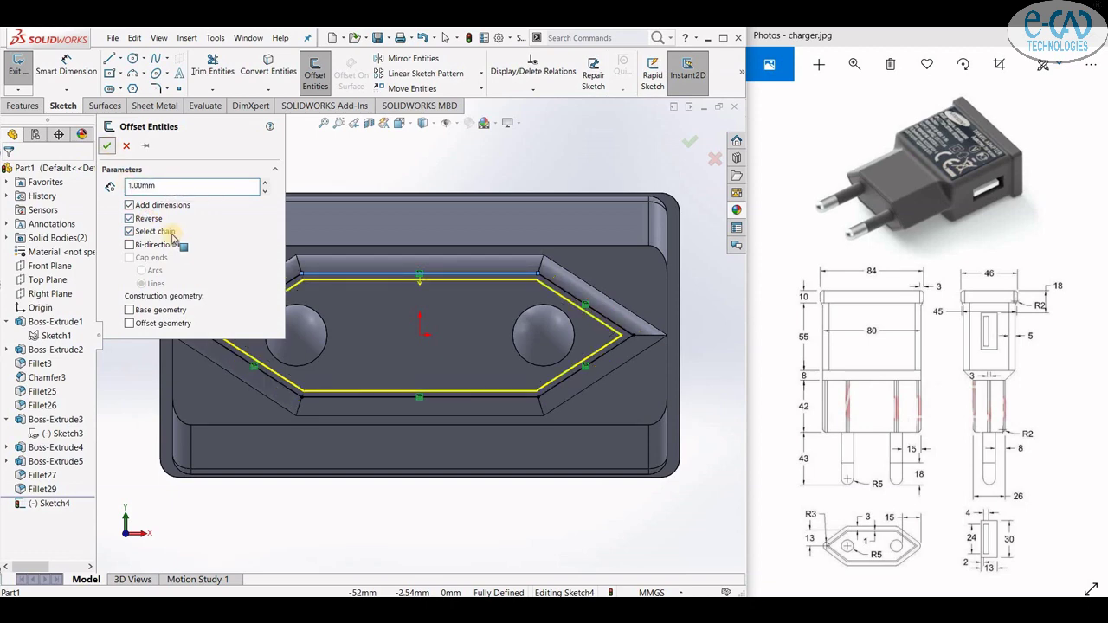
{"action": "key", "text": "Return"}
{"action": "scroll", "coordinate": [208, 298], "scroll_direction": "down", "scroll_amount": 3}
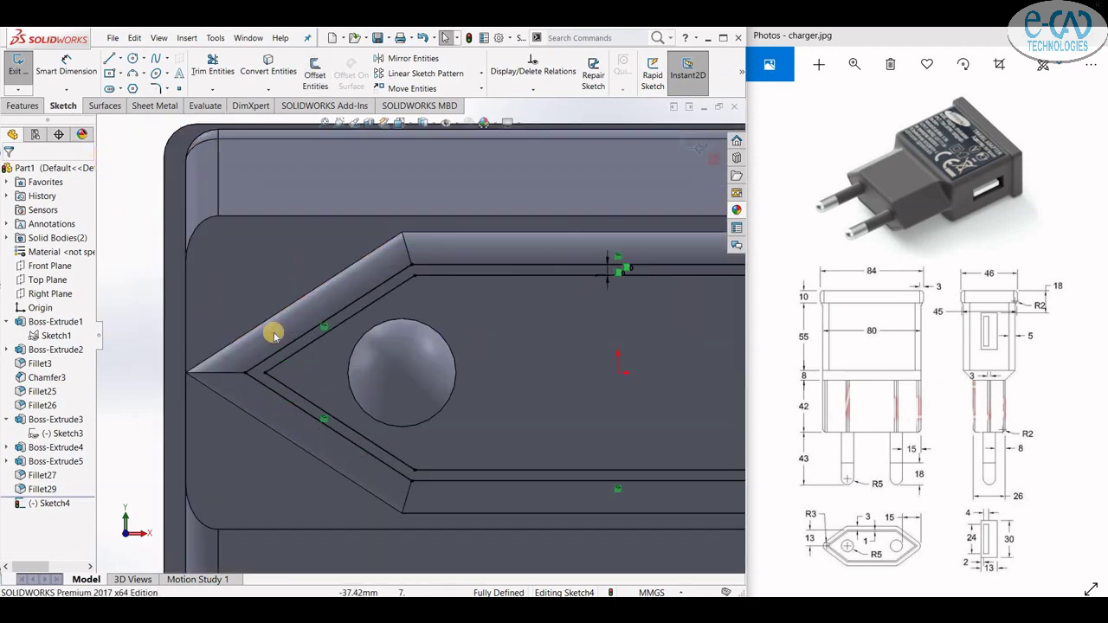
{"action": "left_click", "coordinate": [695, 146]}
- Cut the narrow band between the two hexagon outlines 0.2 mm deep with an Extruded Cut
{"action": "right_click", "coordinate": [487, 274]}
{"action": "left_click", "coordinate": [526, 299]}
{"action": "scroll", "coordinate": [443, 275], "scroll_direction": "down", "scroll_amount": 3}
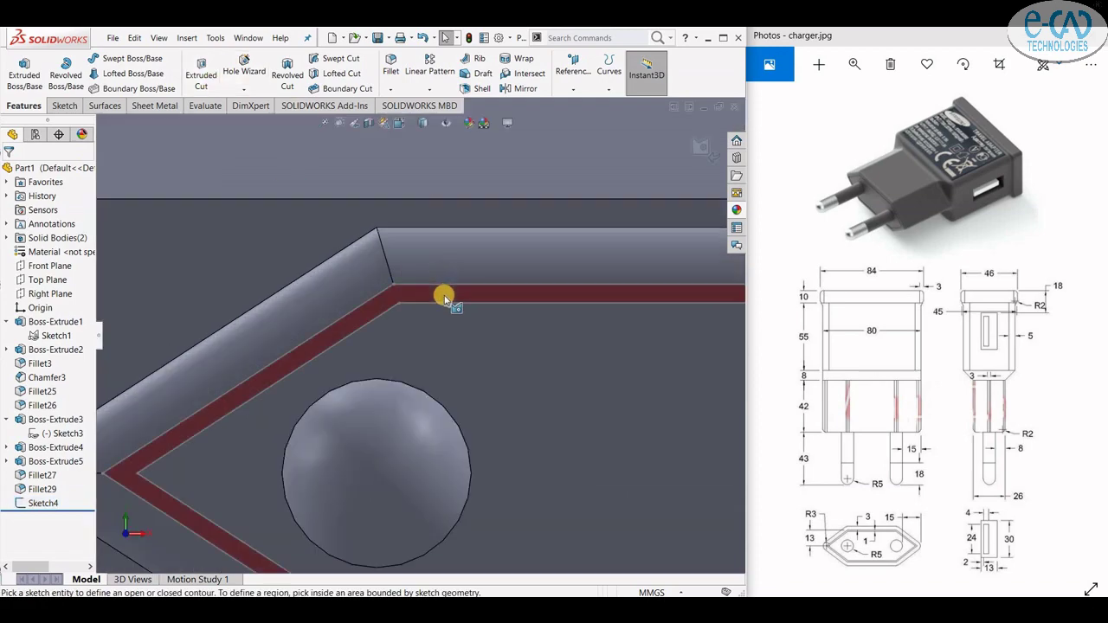
{"action": "left_click", "coordinate": [445, 296]}
{"action": "scroll", "coordinate": [472, 314], "scroll_direction": "up", "scroll_amount": 8}
{"action": "middle_click_drag", "start_coordinate": [472, 313], "coordinate": [557, 362]}
{"action": "left_click", "coordinate": [201, 74]}
{"action": "double_click", "coordinate": [156, 281]}
{"action": "type", "text": "0.2"}
{"action": "key", "text": "Return"}
{"action": "key", "text": "Return"}
- Set the depth of the hexagonal groove cut to 1 mm
{"action": "middle_click_drag", "start_coordinate": [498, 433], "coordinate": [433, 453]}
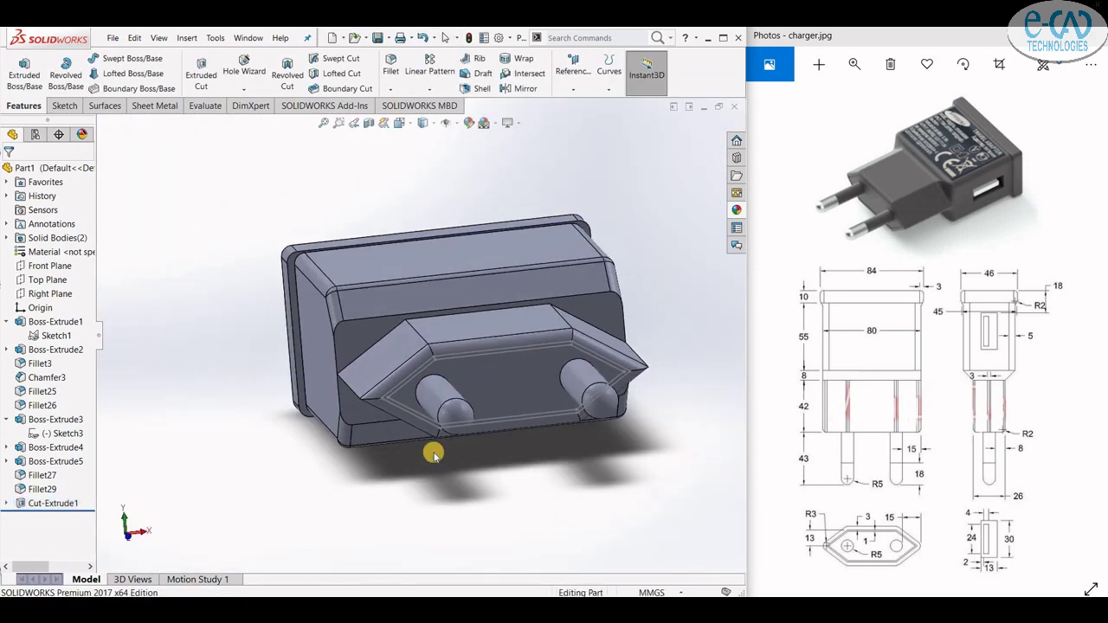
{"action": "scroll", "coordinate": [410, 372], "scroll_direction": "down", "scroll_amount": 5}
{"action": "scroll", "coordinate": [410, 373], "scroll_direction": "up", "scroll_amount": 5}
{"action": "left_click", "coordinate": [44, 503]}
{"action": "left_click", "coordinate": [53, 474]}
{"action": "double_click", "coordinate": [164, 280]}
{"action": "type", "text": "1"}
{"action": "key", "text": "Return"}
{"action": "key", "text": "Return"}
- Change the display style to shaded without edges
{"action": "scroll", "coordinate": [433, 372], "scroll_direction": "down", "scroll_amount": 4}
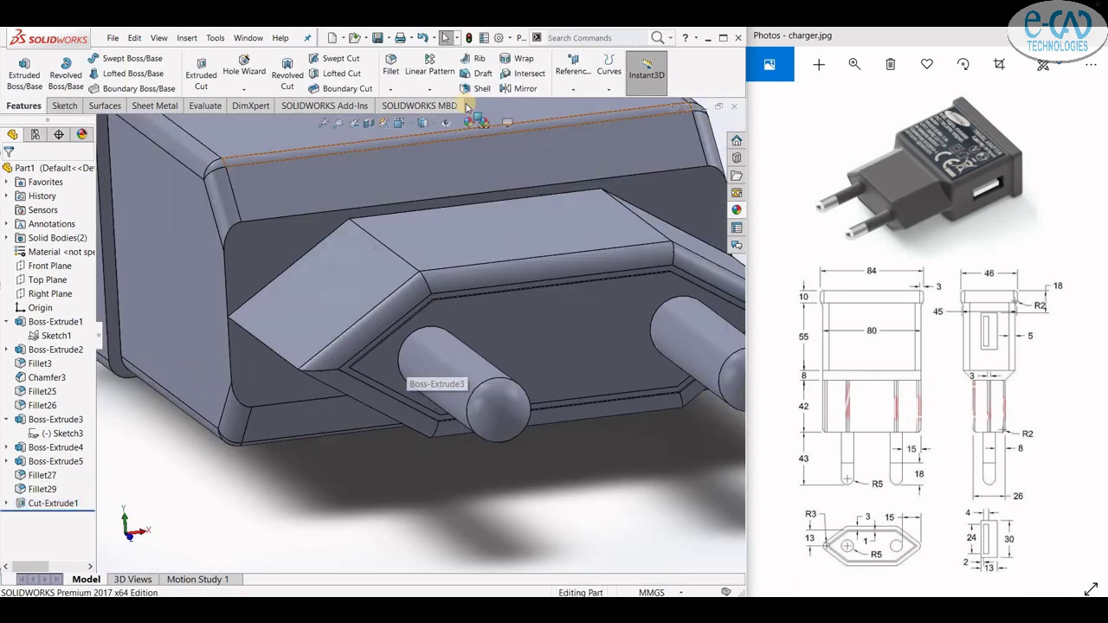
{"action": "left_click", "coordinate": [423, 123]}
{"action": "left_click", "coordinate": [423, 157]}
{"action": "mouse_move", "coordinate": [398, 471]}
{"action": "middle_mouse_down"}
{"action": "mouse_move", "coordinate": [420, 491]}
{"action": "mouse_move", "coordinate": [477, 458]}
{"action": "mouse_move", "coordinate": [517, 487]}
{"action": "mouse_move", "coordinate": [507, 495]}
{"action": "mouse_move", "coordinate": [450, 400]}
{"action": "middle_mouse_up"}
{"action": "scroll", "coordinate": [398, 303], "scroll_direction": "down", "scroll_amount": 3}
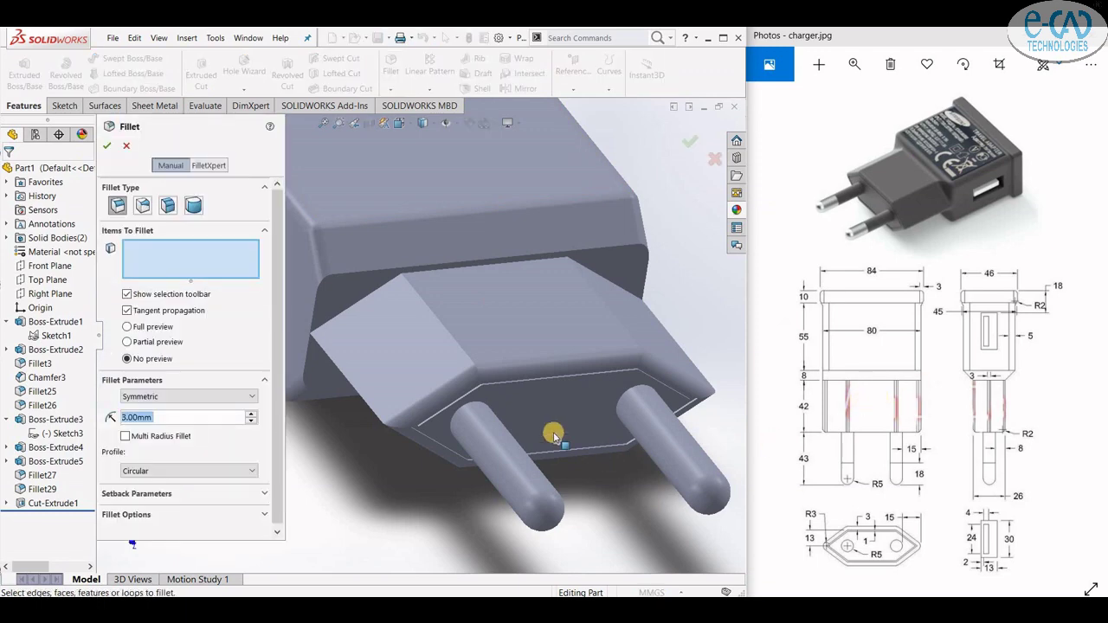
- Fillet the lengthwise edges of the hexagonal section with a 3 mm radius
{"action": "scroll", "coordinate": [390, 396], "scroll_direction": "down", "scroll_amount": 2}
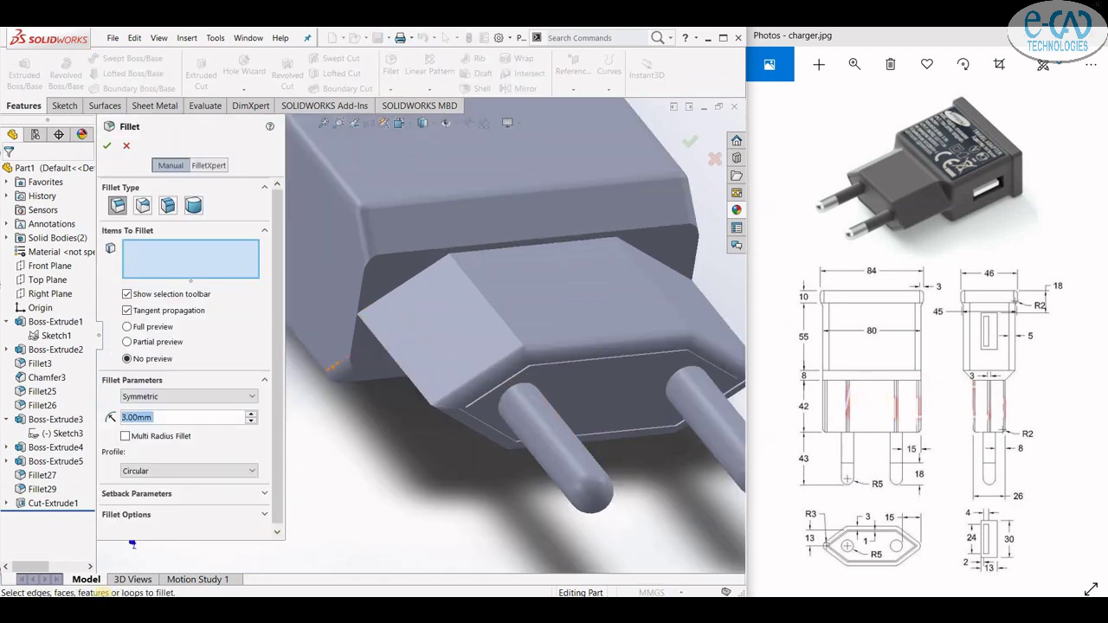
{"action": "left_click", "coordinate": [331, 366]}
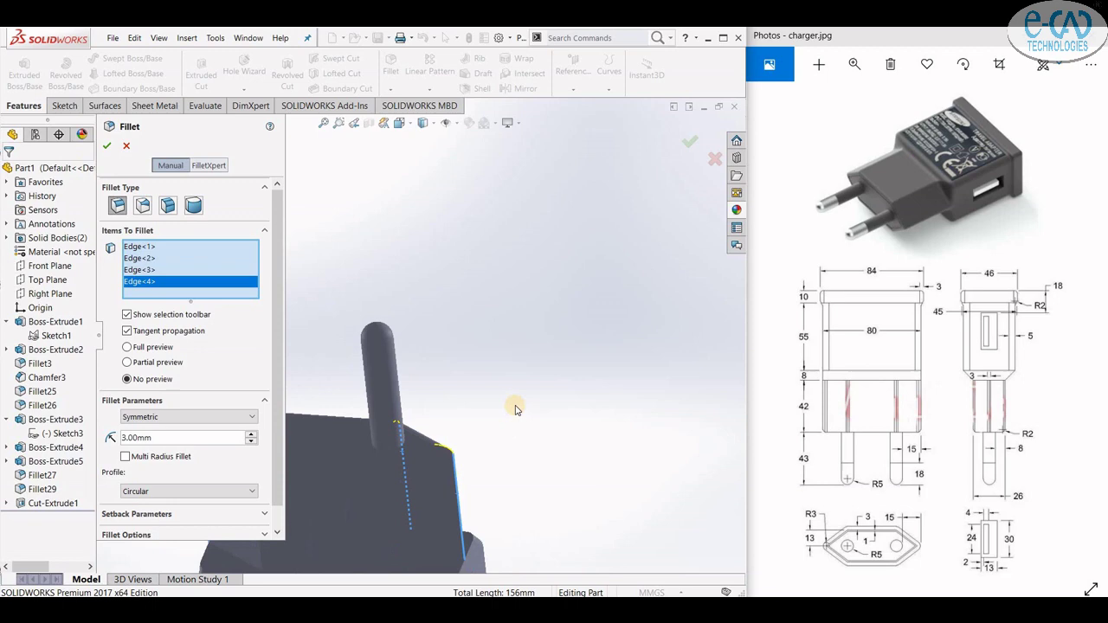
{"action": "middle_click_drag", "start_coordinate": [516, 410], "coordinate": [490, 391]}
{"action": "key", "text": "Return"}
{"action": "middle_click_drag", "start_coordinate": [378, 386], "coordinate": [445, 314]}
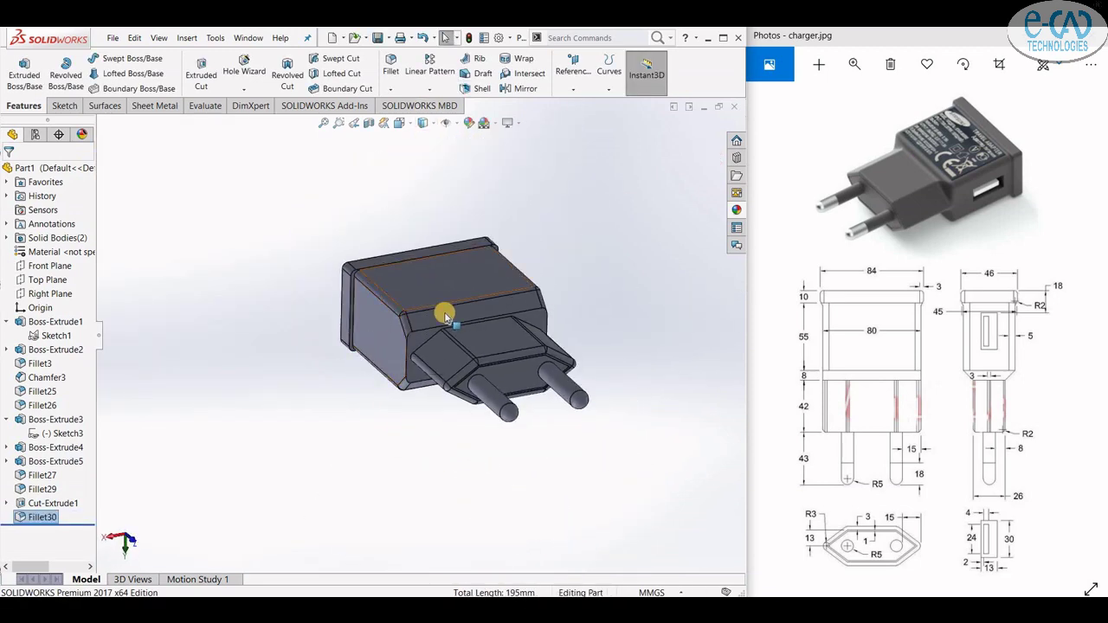
- Fillet the main block's front edge loop around the hexagonal section with a 3 mm radius
{"action": "scroll", "coordinate": [450, 346], "scroll_direction": "down", "scroll_amount": 3}
{"action": "left_click", "coordinate": [391, 69]}
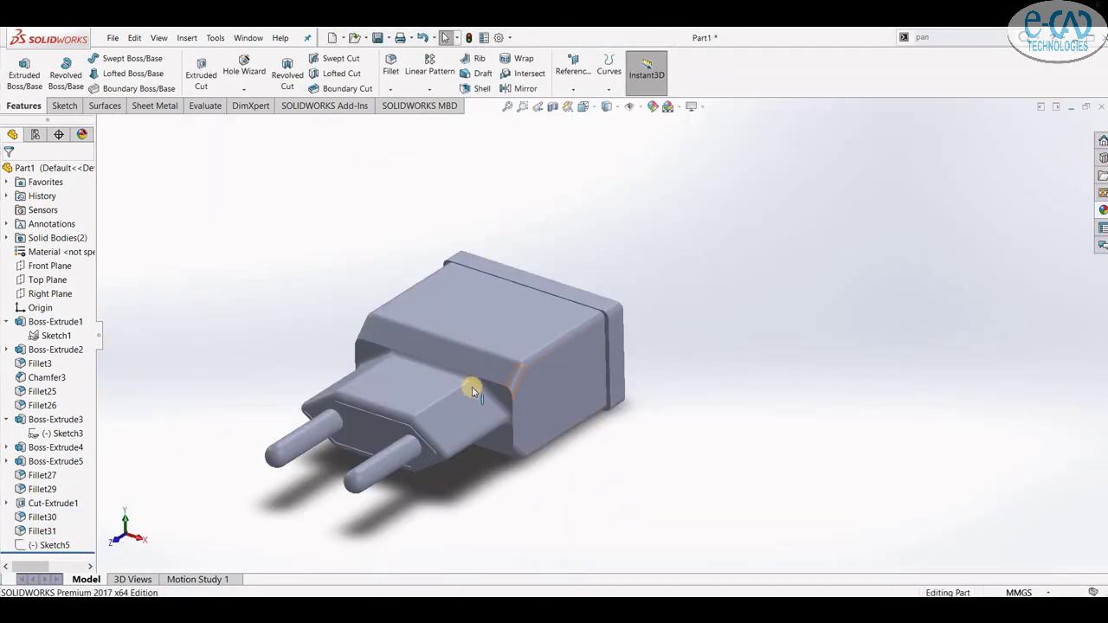
{"action": "scroll", "coordinate": [513, 397], "scroll_direction": "down", "scroll_amount": 2}
{"action": "scroll", "coordinate": [512, 381], "scroll_direction": "down", "scroll_amount": 2}
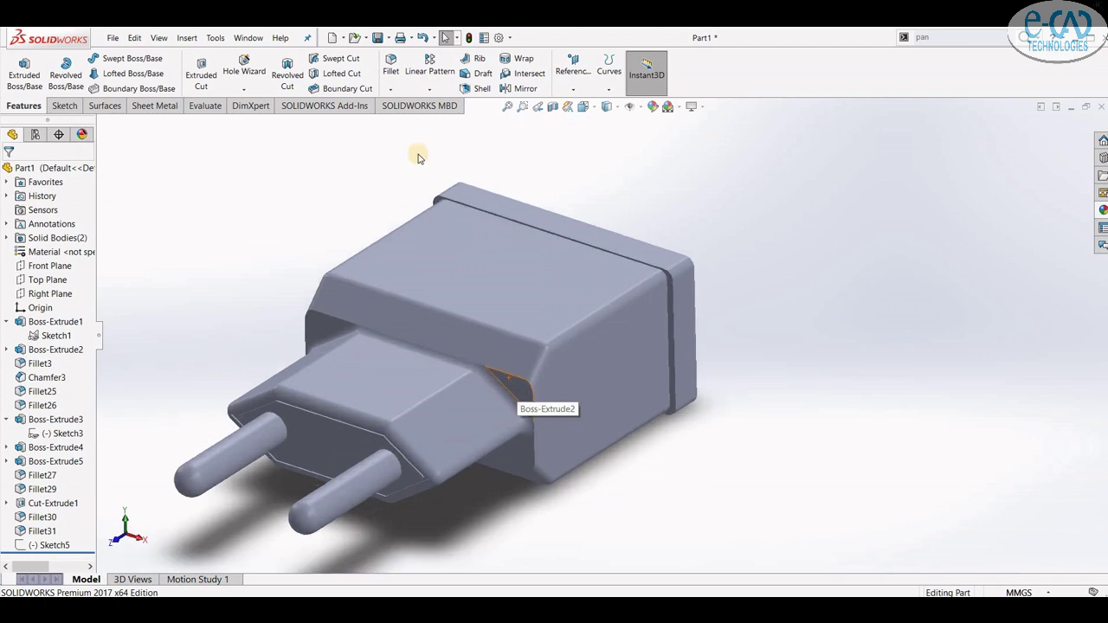
{"action": "key", "text": "Return"}
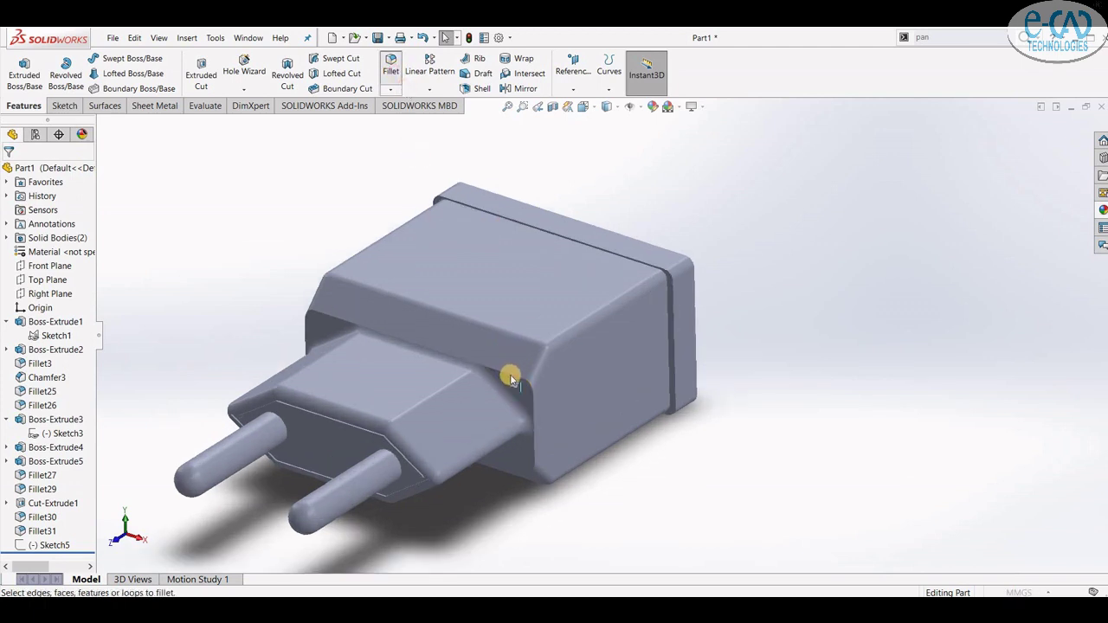
{"action": "left_click", "coordinate": [507, 373]}
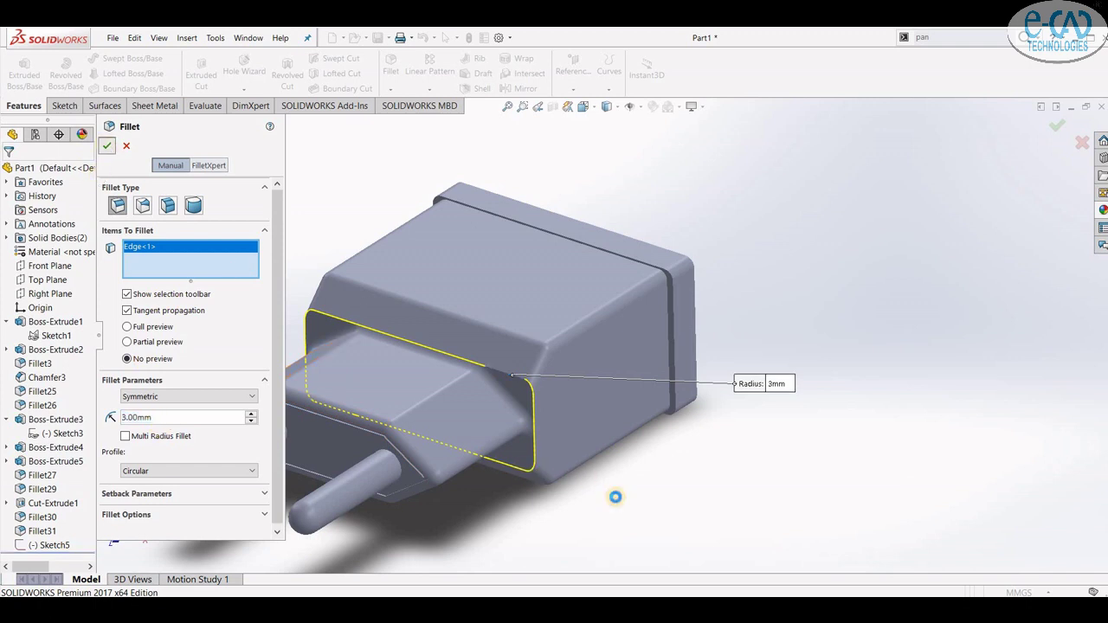
{"action": "right_click", "coordinate": [620, 501]}
{"action": "left_click", "coordinate": [629, 506]}
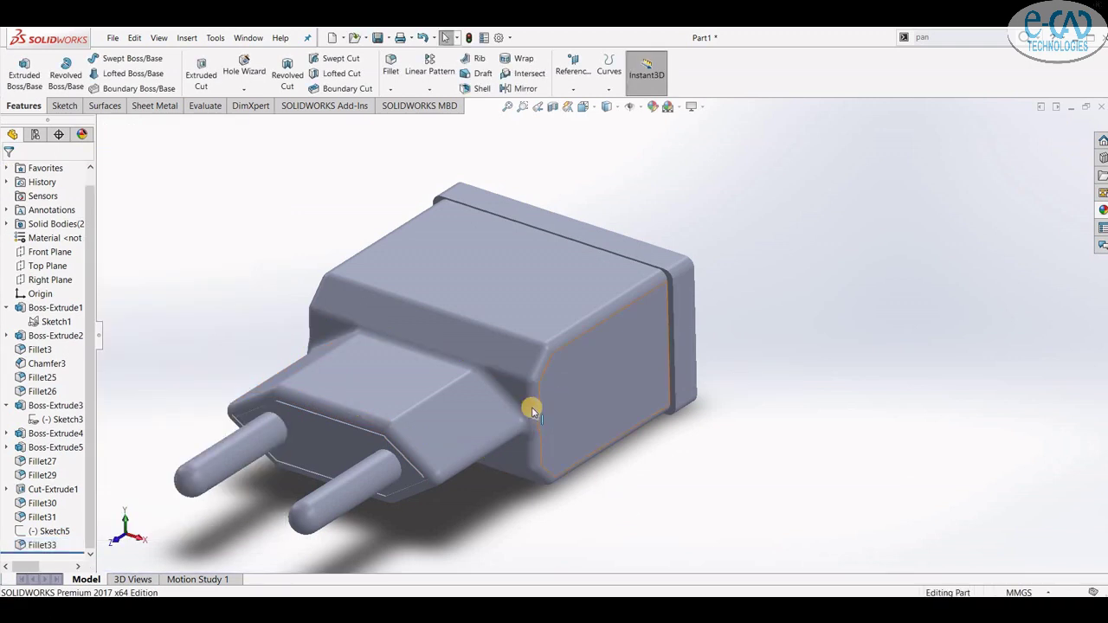
- Check the radius of the fillet along the main block's upper side edge
{"action": "middle_click_drag", "start_coordinate": [703, 468], "coordinate": [569, 371]}
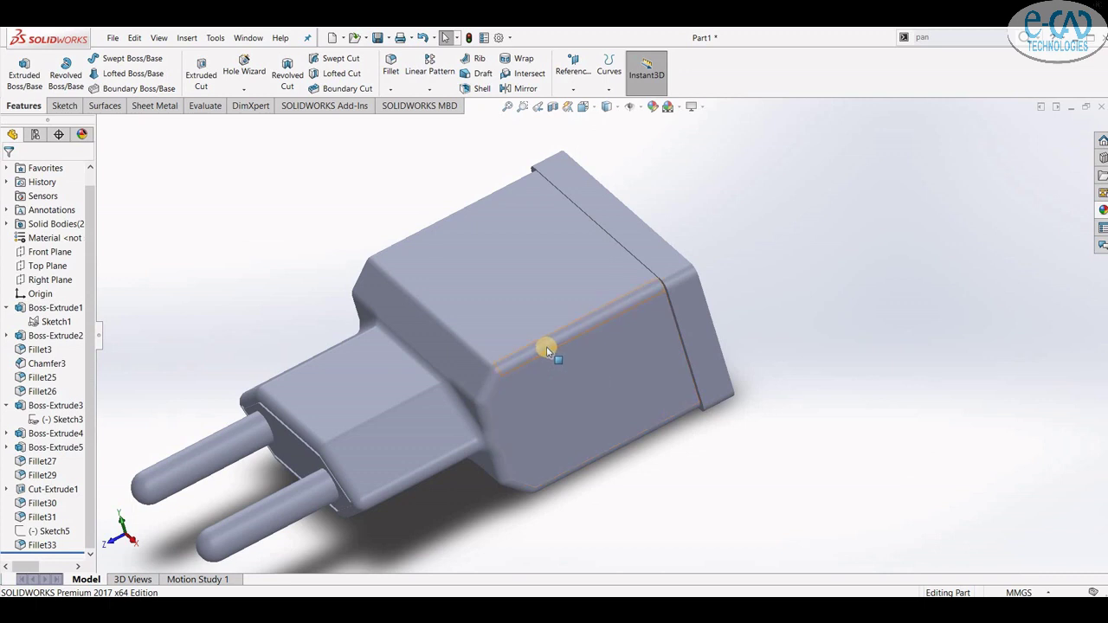
{"action": "left_click", "coordinate": [545, 352]}
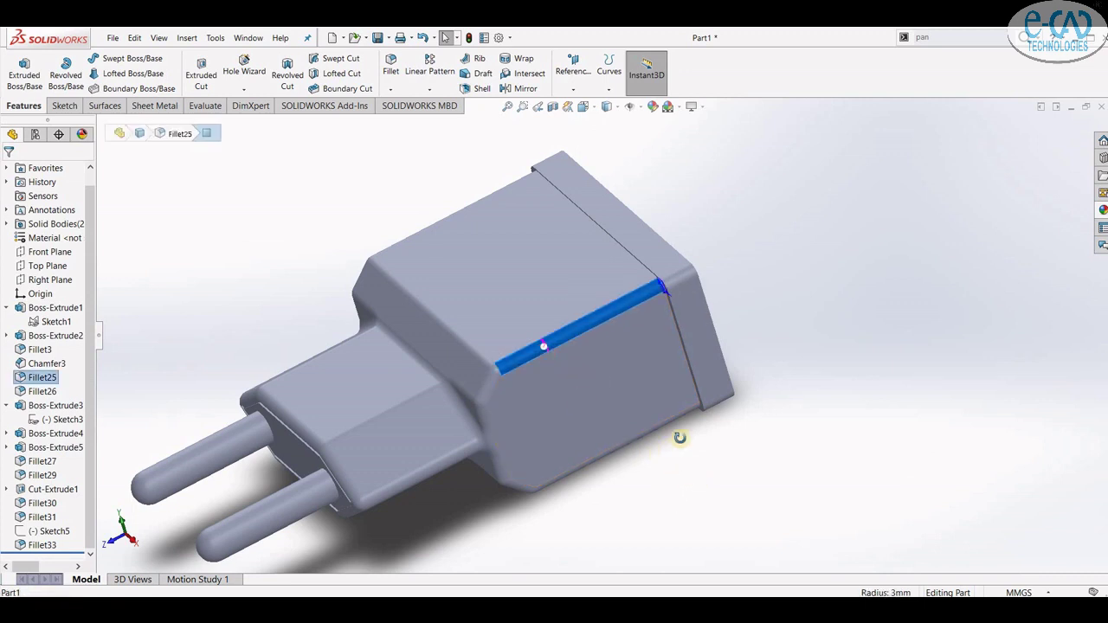
{"action": "middle_click_drag", "start_coordinate": [679, 437], "coordinate": [601, 329]}
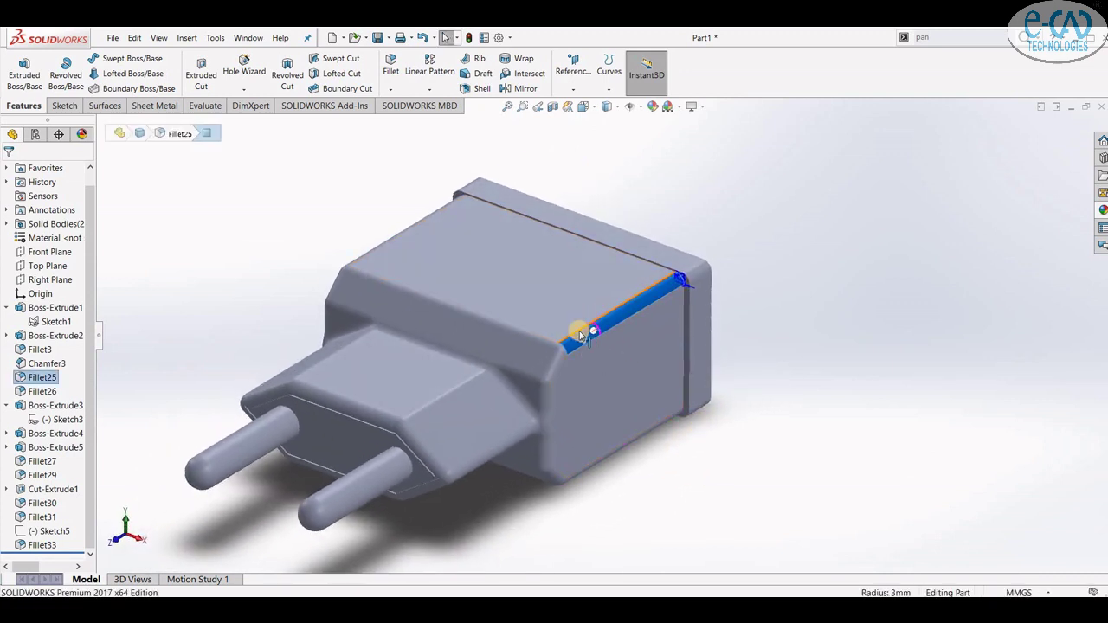
{"action": "left_click", "coordinate": [651, 462]}
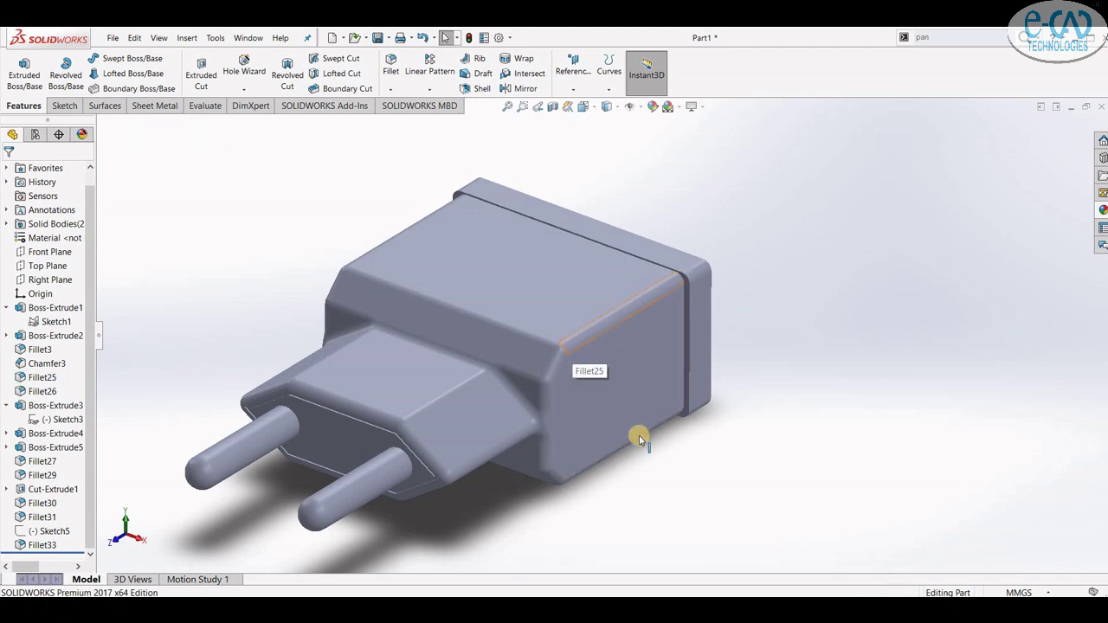
{"action": "middle_click_drag", "start_coordinate": [653, 476], "coordinate": [621, 477]}
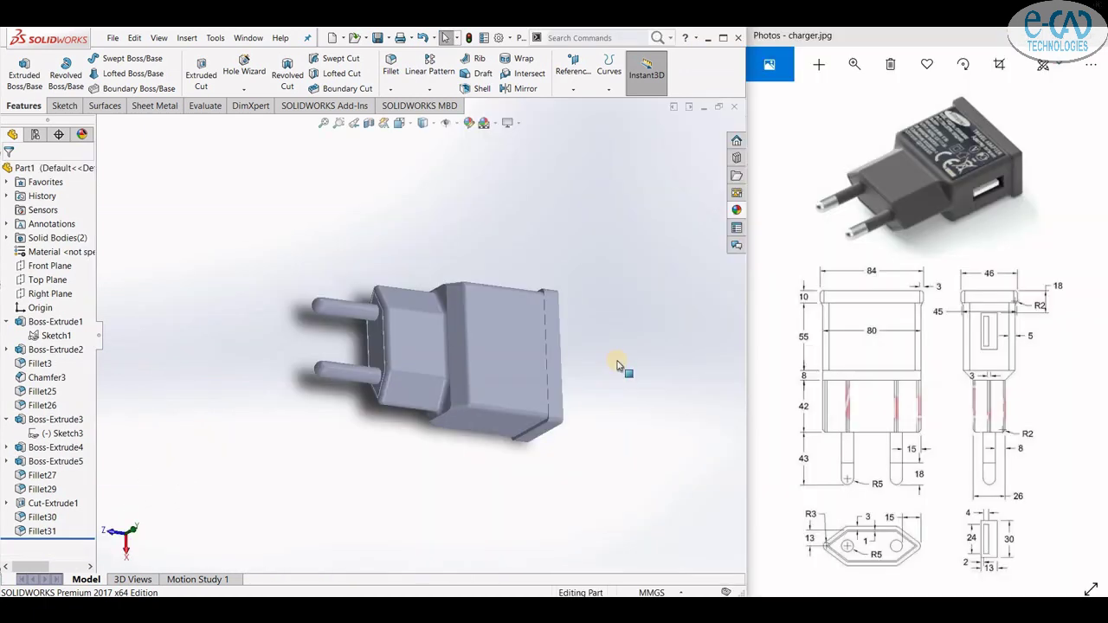
- On the main block's side face, sketch two connected horizontal centre lines from the cap end, 18 mm and 30 mm long
{"action": "mouse_move", "coordinate": [623, 366]}
{"action": "middle_mouse_down"}
{"action": "mouse_move", "coordinate": [719, 408]}
{"action": "mouse_move", "coordinate": [626, 443]}
{"action": "mouse_move", "coordinate": [601, 390]}
{"action": "mouse_move", "coordinate": [517, 314]}
{"action": "middle_mouse_up"}
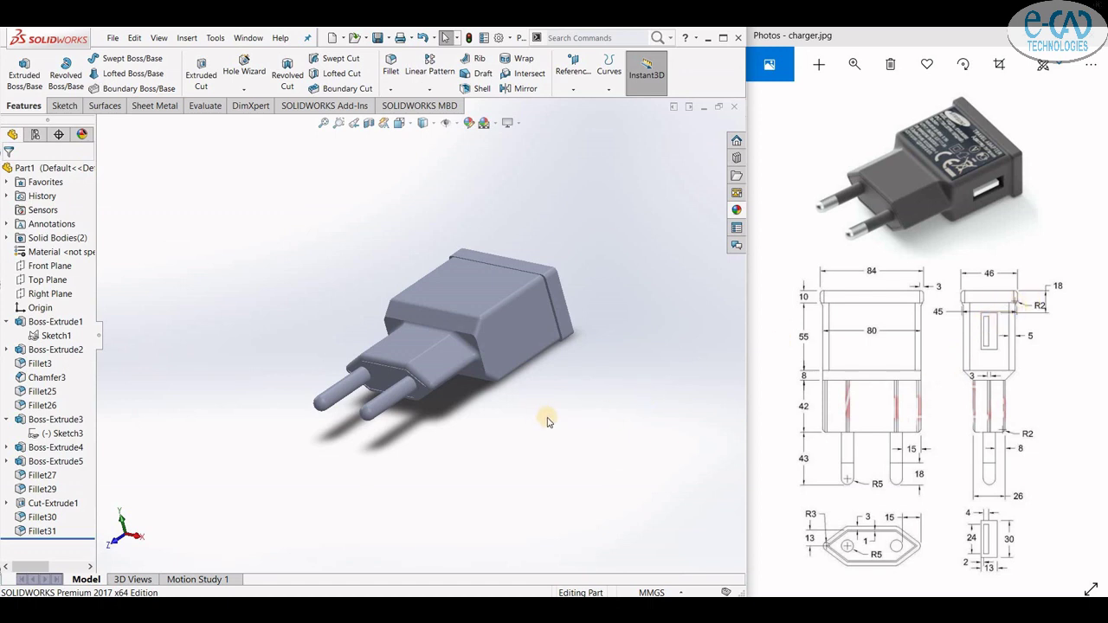
{"action": "left_click", "coordinate": [517, 329]}
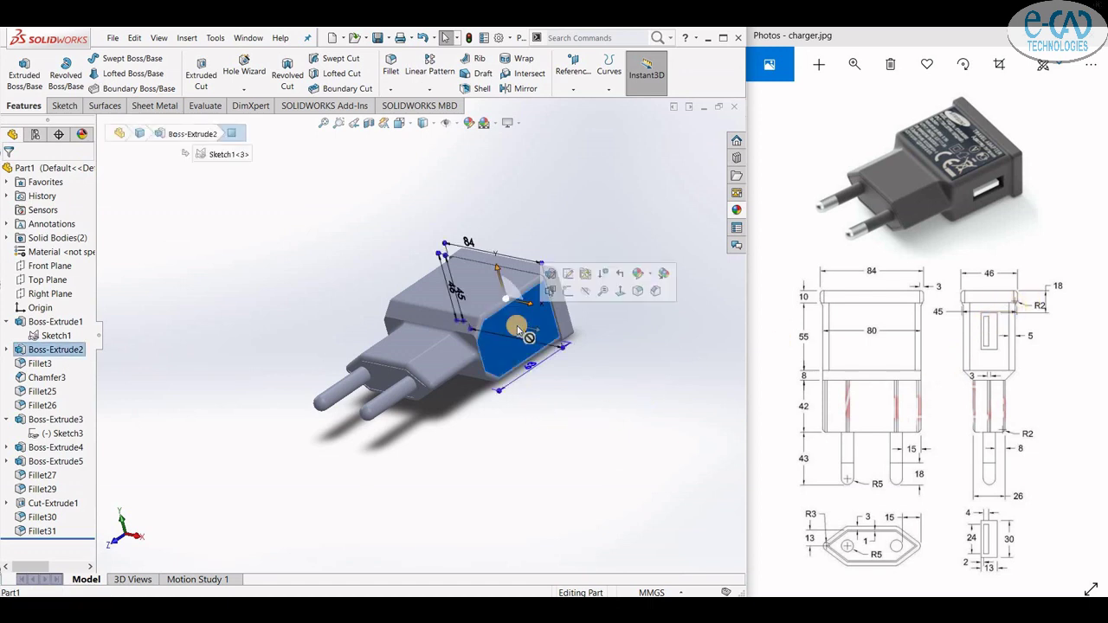
{"action": "key", "text": "l"}
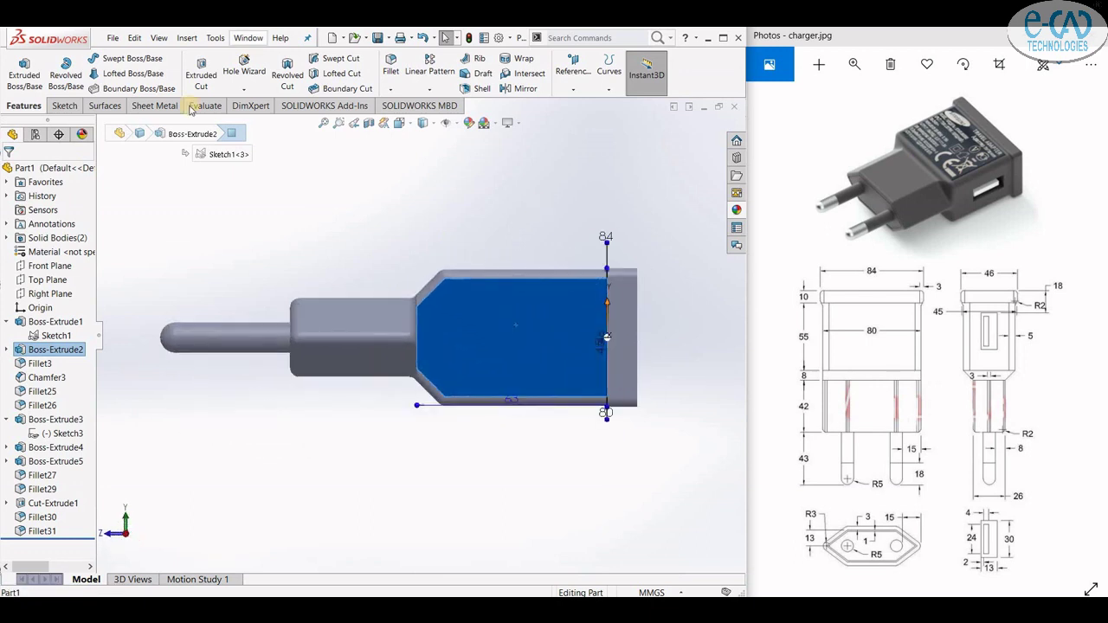
{"action": "left_click", "coordinate": [566, 338]}
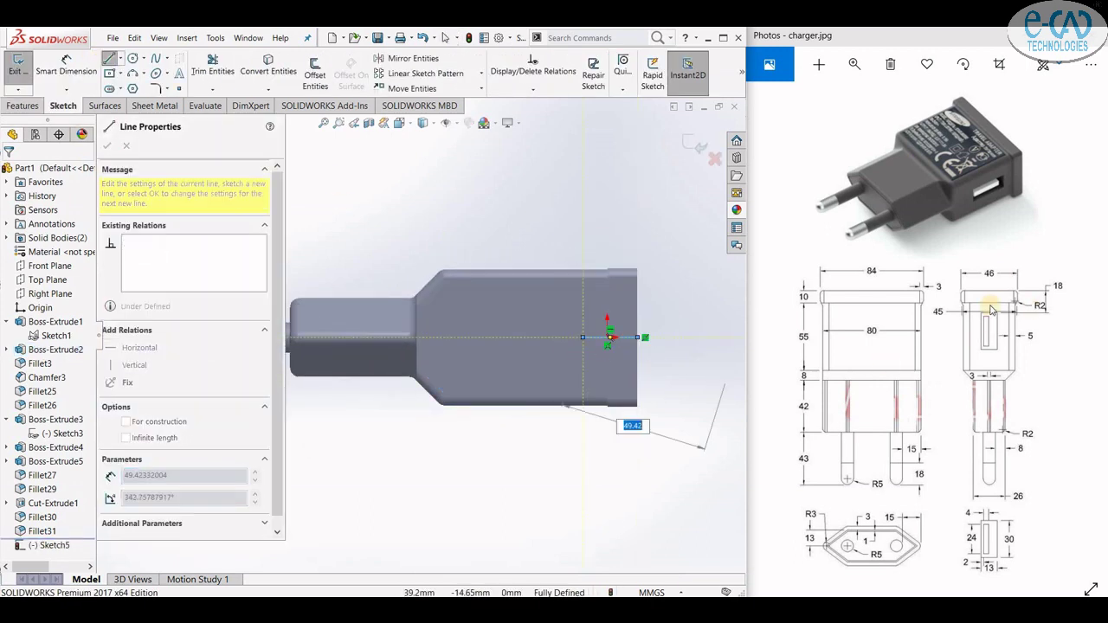
{"action": "left_click", "coordinate": [500, 337]}
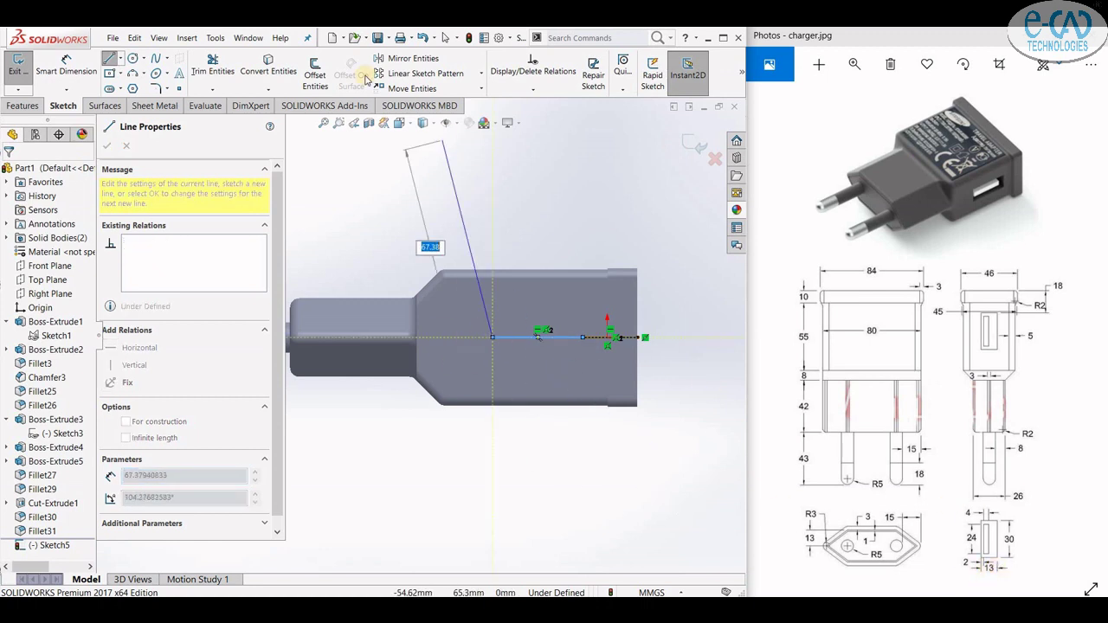
- Offset the 30 mm line 6.5 mm in both directions with line-capped ends to form the USB port rectangle
{"action": "left_click", "coordinate": [315, 69]}
{"action": "left_click", "coordinate": [129, 231]}
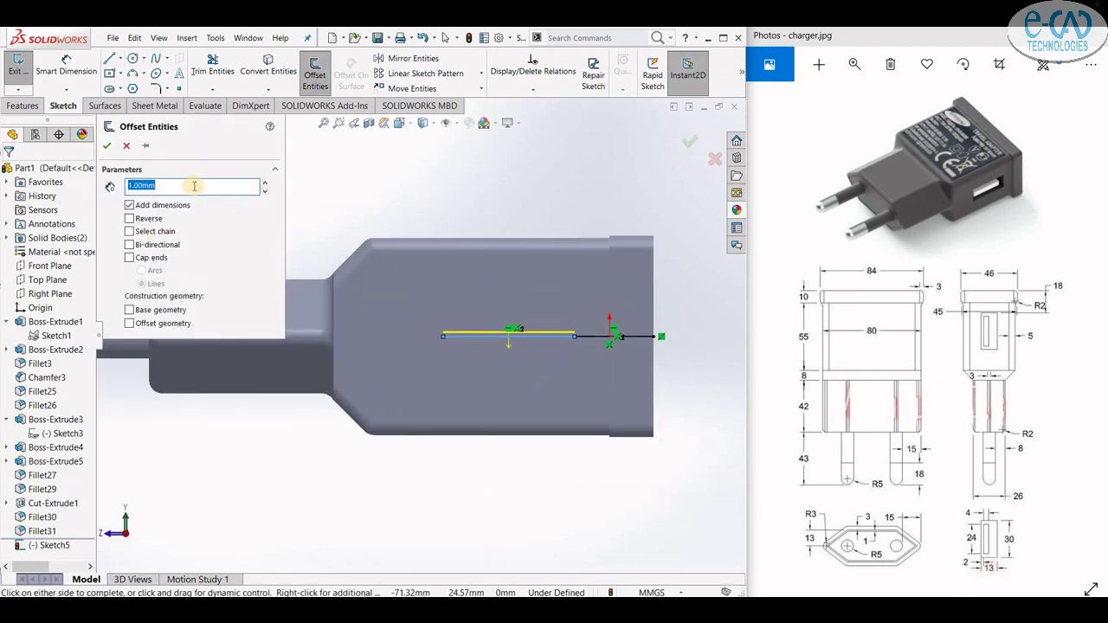
{"action": "type", "text": "6.5"}
{"action": "left_click", "coordinate": [129, 244]}
{"action": "left_click", "coordinate": [129, 258]}
{"action": "left_click", "coordinate": [106, 145]}
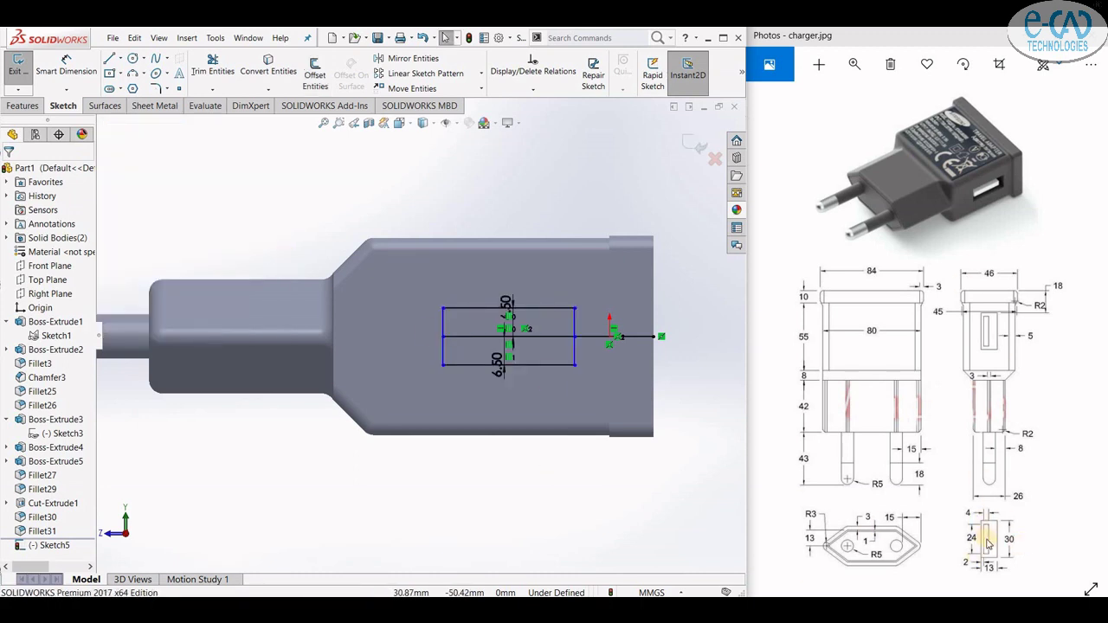
- Delete the centre line inside the rectangle and the 18 mm locating line beside it
{"action": "scroll", "coordinate": [509, 383], "scroll_direction": "down", "scroll_amount": 2}
{"action": "left_click", "coordinate": [559, 315]}
{"action": "key", "text": "Delete"}
{"action": "left_click", "coordinate": [633, 314]}
{"action": "key", "text": "Delete"}
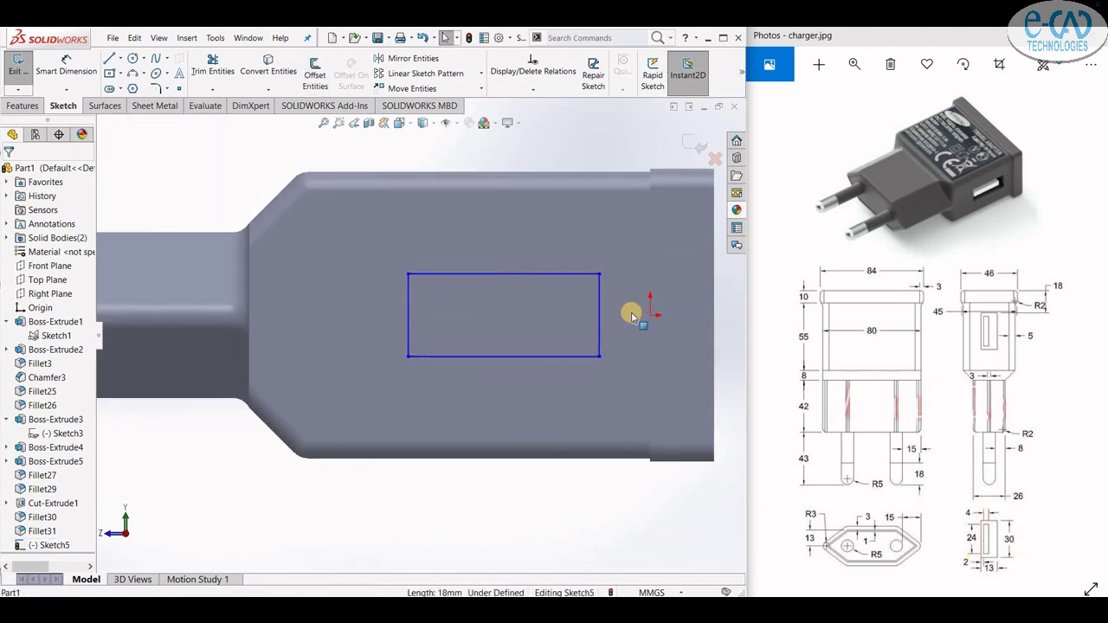
{"action": "scroll", "coordinate": [541, 245], "scroll_direction": "down", "scroll_amount": 1}
{"action": "scroll", "coordinate": [140, 346], "scroll_direction": "up", "scroll_amount": 1}
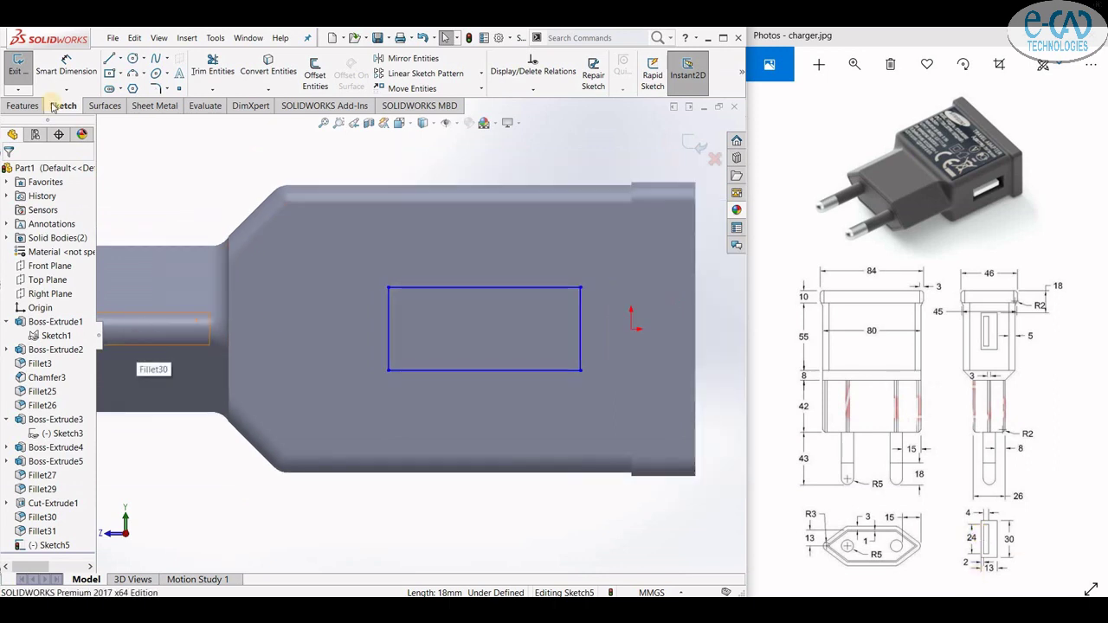
- Offset the port rectangle's upper long side 2 mm inward, in one direction only and without cap ends
{"action": "left_click", "coordinate": [315, 74]}
{"action": "left_click", "coordinate": [426, 287]}
{"action": "left_click", "coordinate": [128, 245]}
{"action": "left_click", "coordinate": [156, 222]}
{"action": "double_click", "coordinate": [149, 187]}
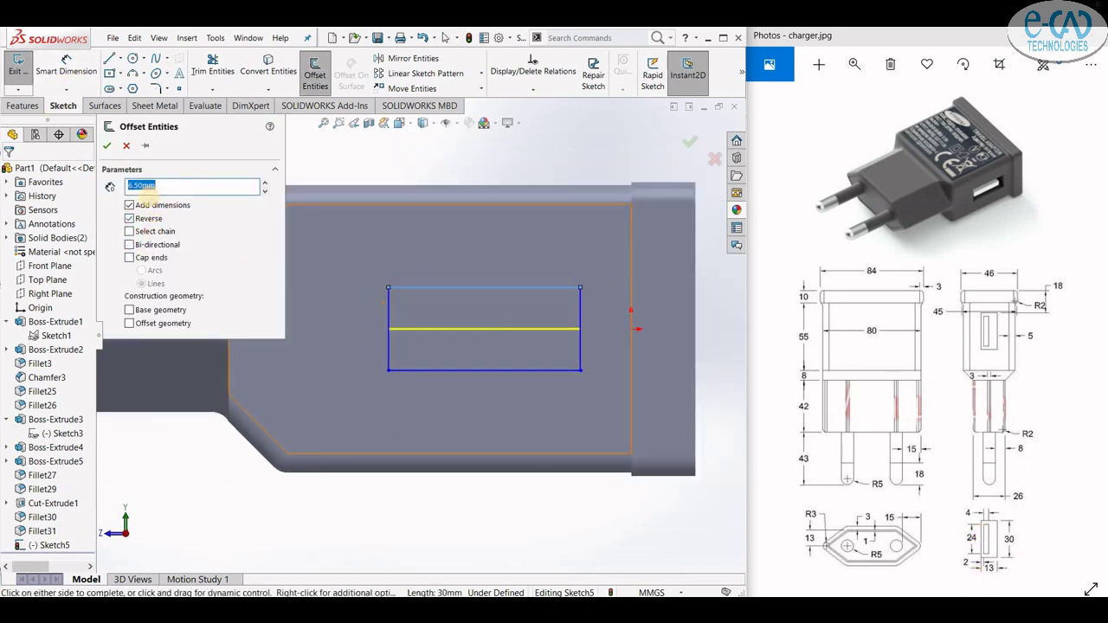
{"action": "type", "text": "2"}
{"action": "key", "text": "Return"}
{"action": "left_click", "coordinate": [107, 145]}
- Offset both short sides of the port rectangle 3 mm inward
{"action": "left_click", "coordinate": [389, 303]}
{"action": "left_click", "coordinate": [315, 75]}
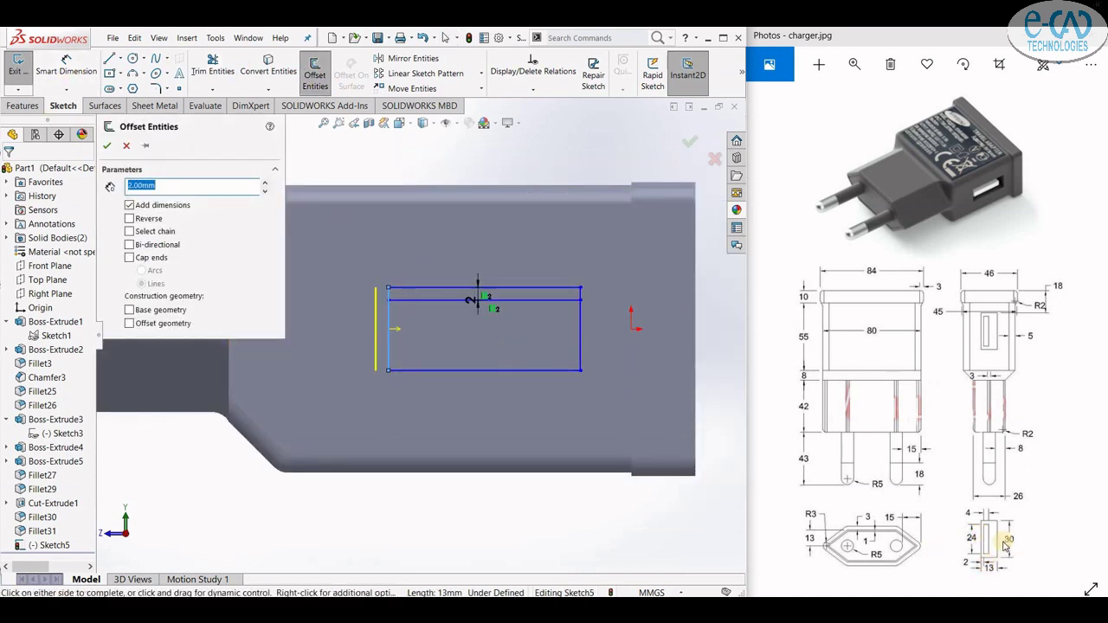
{"action": "left_click", "coordinate": [129, 218]}
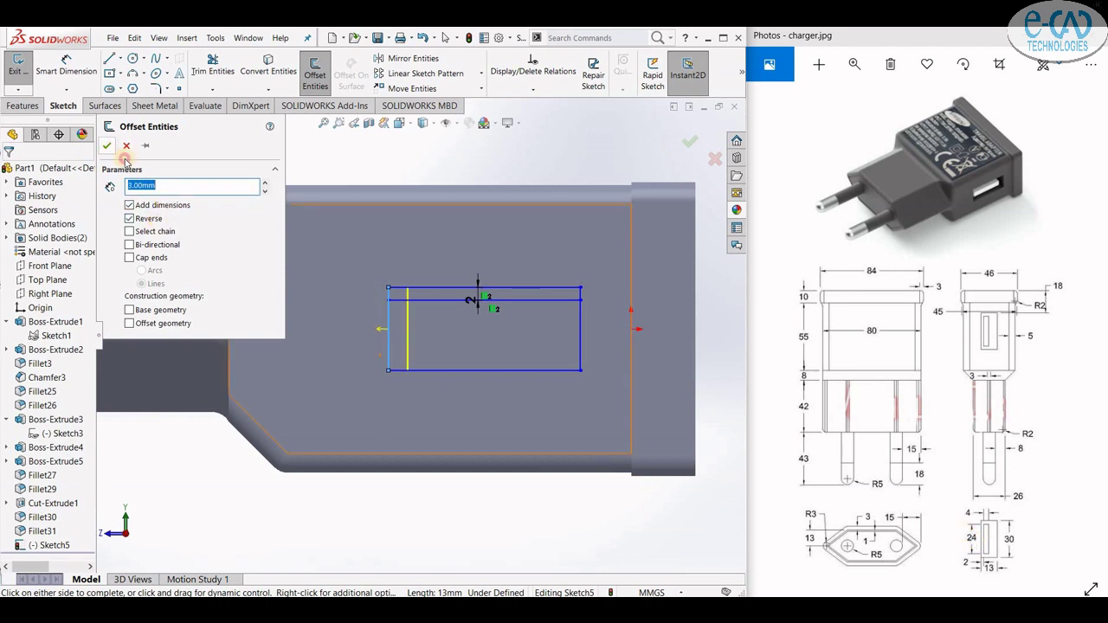
{"action": "left_click", "coordinate": [106, 146]}
{"action": "left_click", "coordinate": [579, 326]}
{"action": "left_click", "coordinate": [315, 75]}
{"action": "left_click", "coordinate": [107, 145]}
- Offset the inner horizontal line a further 4 mm towards the inside of the port rectangle
{"action": "left_click", "coordinate": [472, 371]}
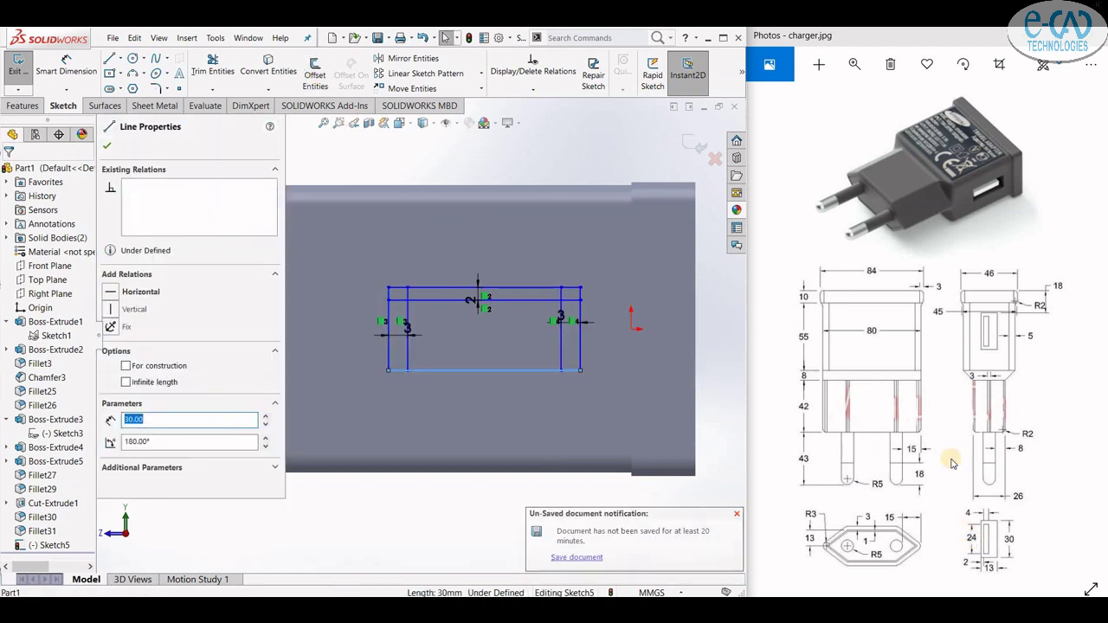
{"action": "left_click", "coordinate": [338, 161]}
{"action": "left_click", "coordinate": [459, 300]}
{"action": "left_click", "coordinate": [317, 77]}
{"action": "type", "text": "4.00mm"}
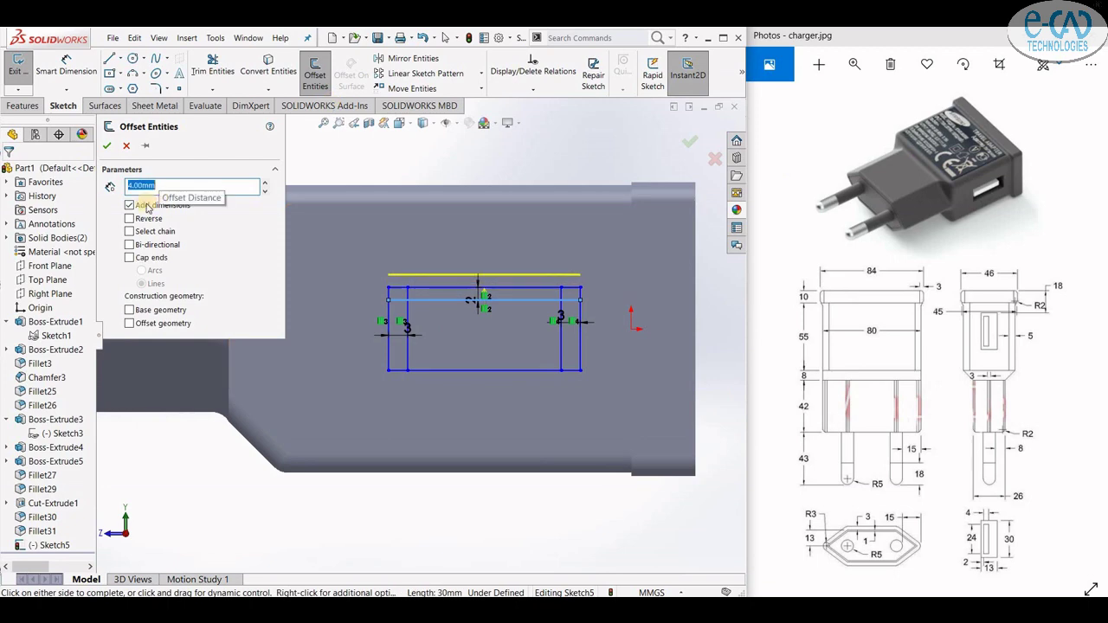
{"action": "left_click", "coordinate": [129, 218]}
{"action": "left_click", "coordinate": [107, 146]}
- Trim the overhanging ends of the offset lines to leave a closed inner rectangle, and exit the sketch
{"action": "left_click", "coordinate": [212, 71]}
{"action": "scroll", "coordinate": [624, 282], "scroll_direction": "down", "scroll_amount": 3}
{"action": "left_click", "coordinate": [532, 315]}
{"action": "left_click", "coordinate": [512, 403]}
{"action": "left_click", "coordinate": [245, 400]}
{"action": "left_click", "coordinate": [227, 360]}
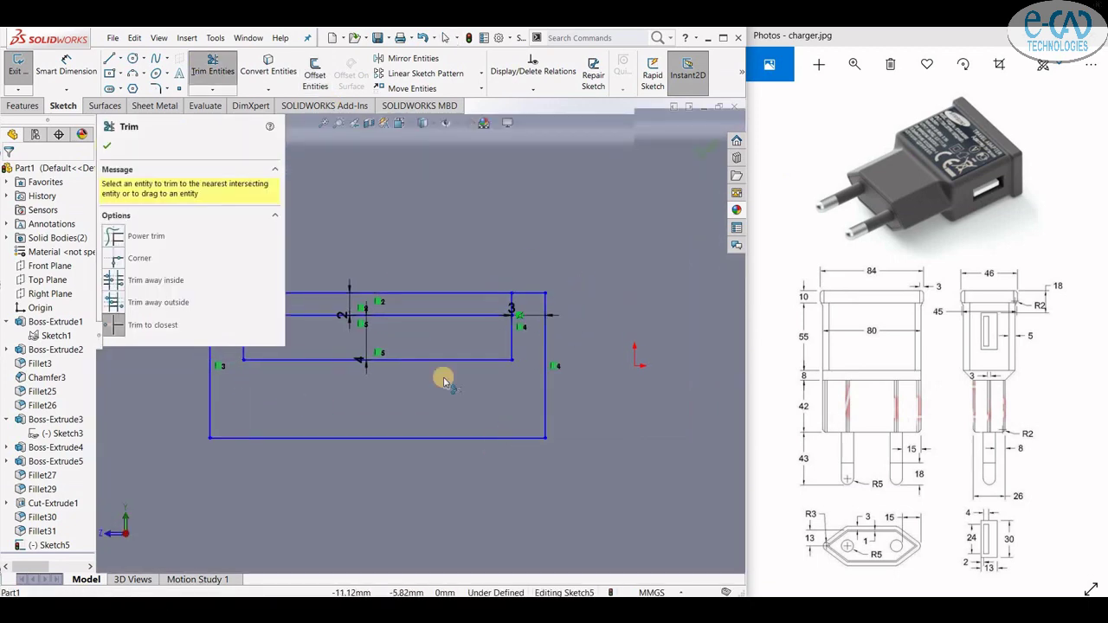
{"action": "left_click", "coordinate": [316, 327]}
{"action": "left_click", "coordinate": [334, 315]}
{"action": "left_click", "coordinate": [605, 315]}
{"action": "left_click", "coordinate": [107, 147]}
{"action": "scroll", "coordinate": [455, 336], "scroll_direction": "up", "scroll_amount": 3}
{"action": "mouse_move", "coordinate": [463, 338]}
{"action": "middle_mouse_down"}
{"action": "mouse_move", "coordinate": [532, 373]}
{"action": "mouse_move", "coordinate": [537, 409]}
{"action": "middle_mouse_up"}
{"action": "left_click", "coordinate": [695, 148]}
{"action": "left_click", "coordinate": [647, 236]}
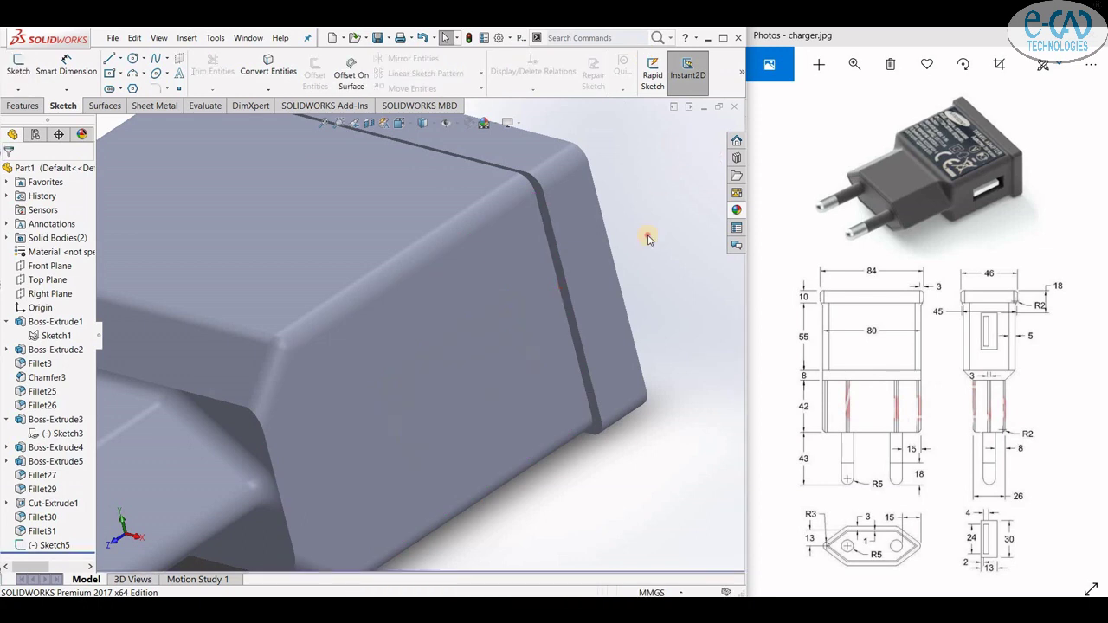
- Cut the region between the outer and inner port rectangles 8 mm deep using contour selection, leaving the inner rectangle as a tongue
{"action": "left_click", "coordinate": [446, 426]}
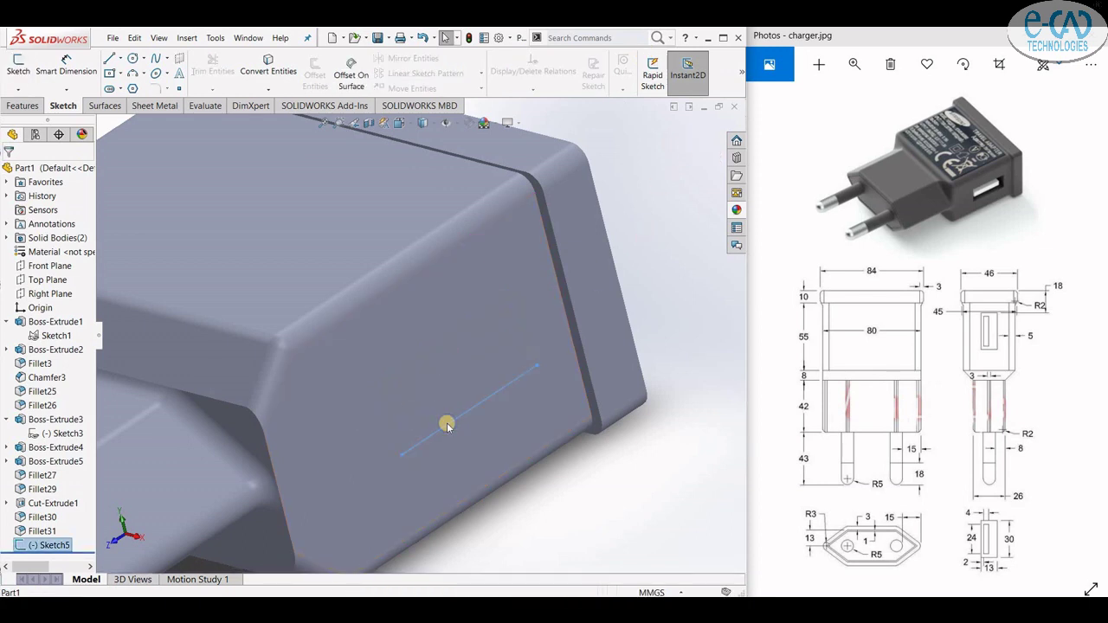
{"action": "right_click", "coordinate": [447, 426]}
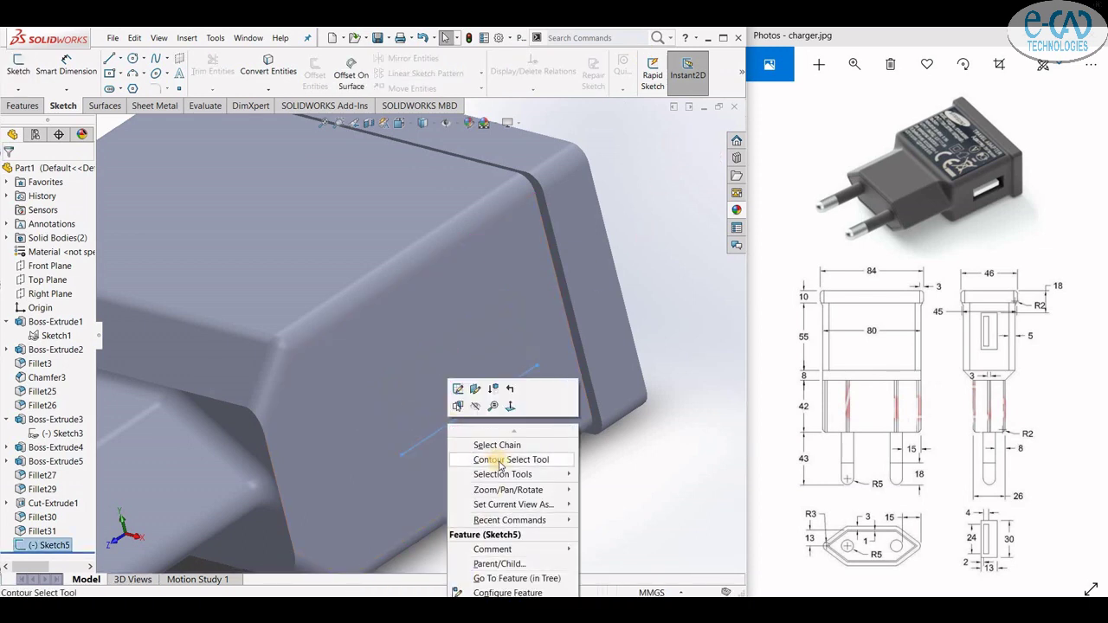
{"action": "left_click", "coordinate": [499, 460]}
{"action": "left_click", "coordinate": [445, 406]}
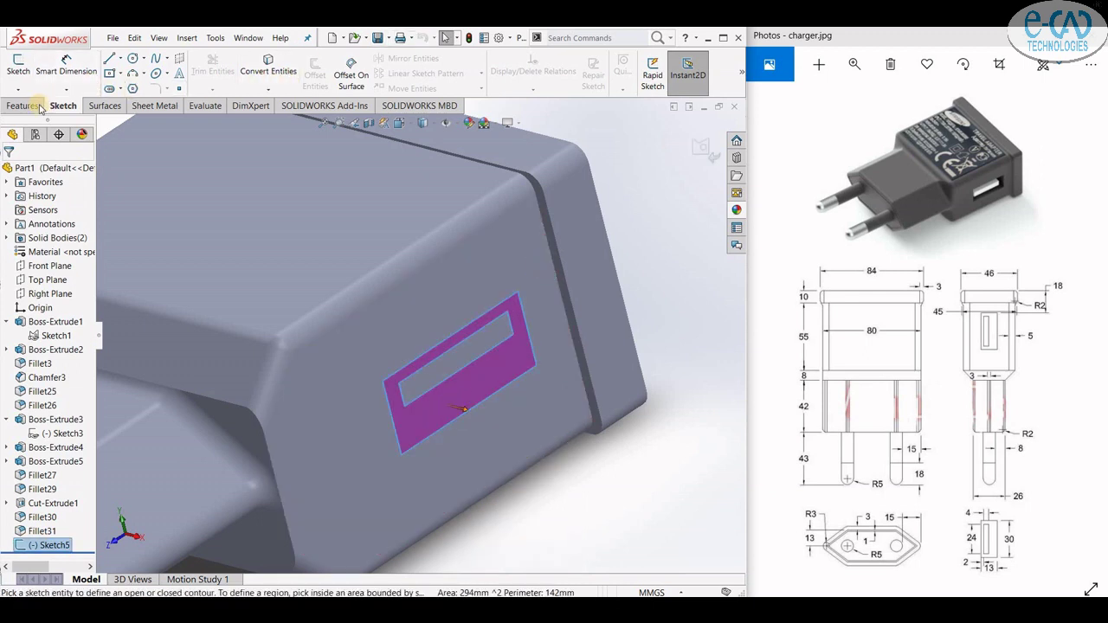
{"action": "left_click", "coordinate": [201, 74]}
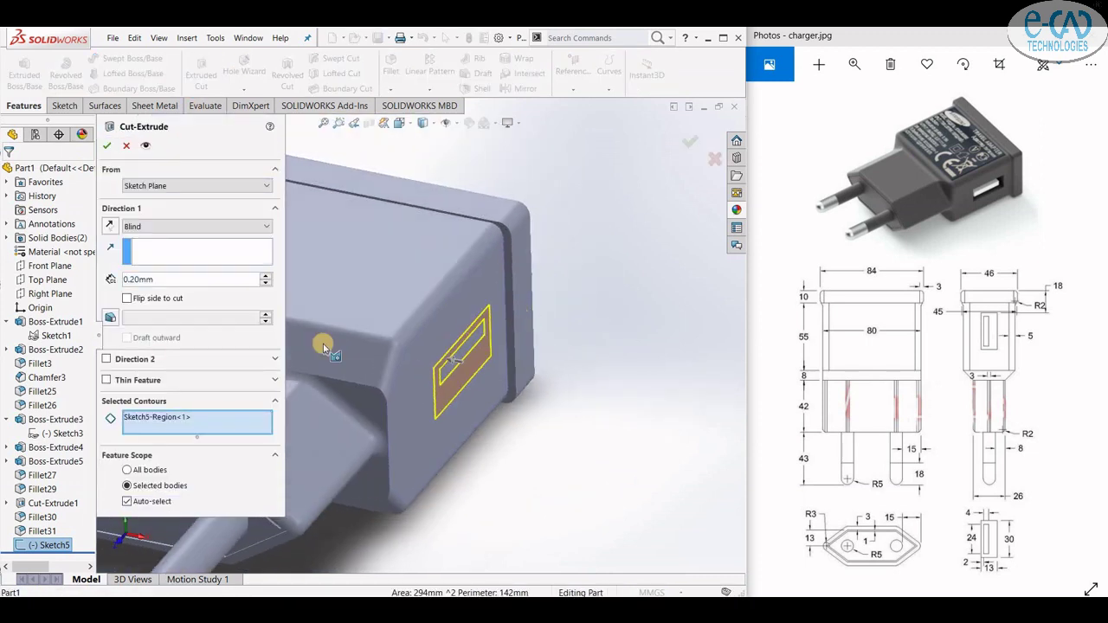
{"action": "left_click", "coordinate": [139, 279]}
{"action": "type", "text": "5"}
{"action": "key", "text": "Return"}
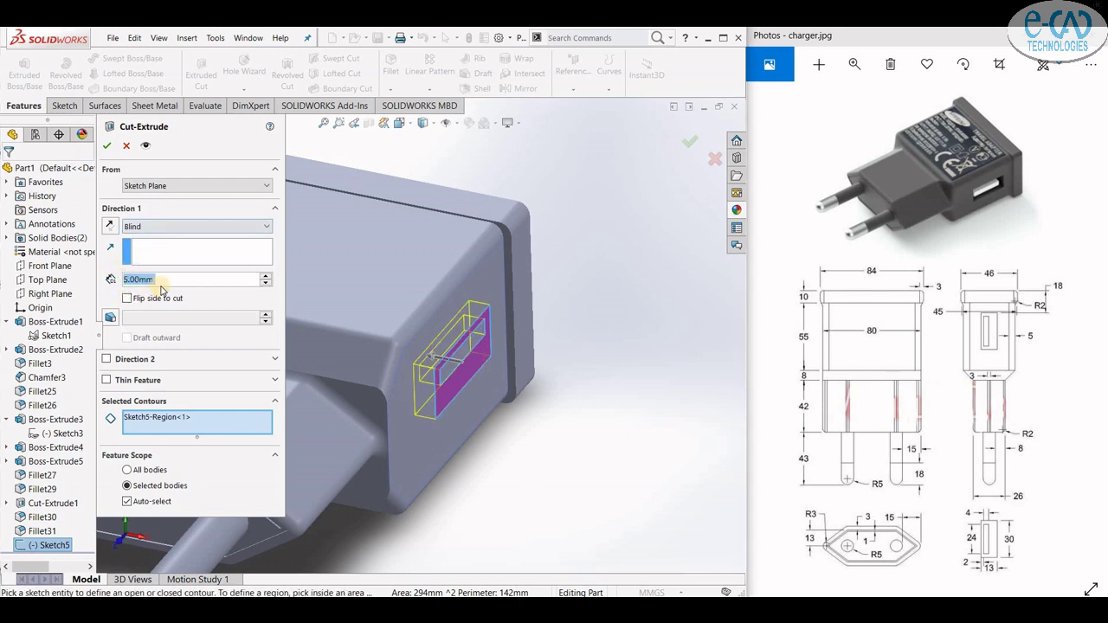
{"action": "type", "text": "8"}
{"action": "key", "text": "Return"}
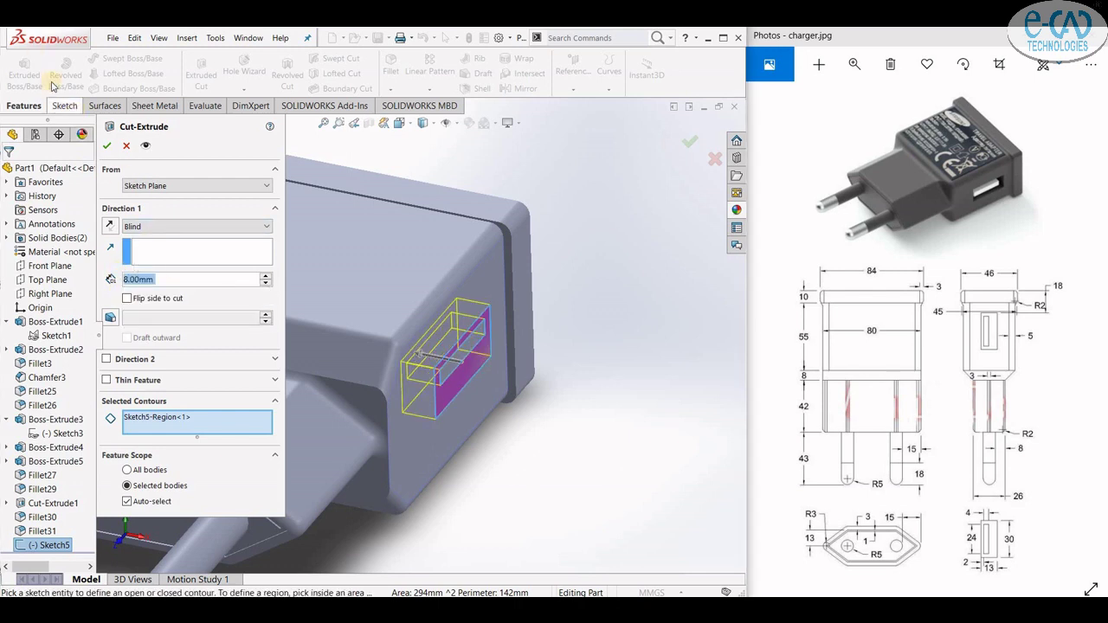
{"action": "left_click", "coordinate": [108, 148]}
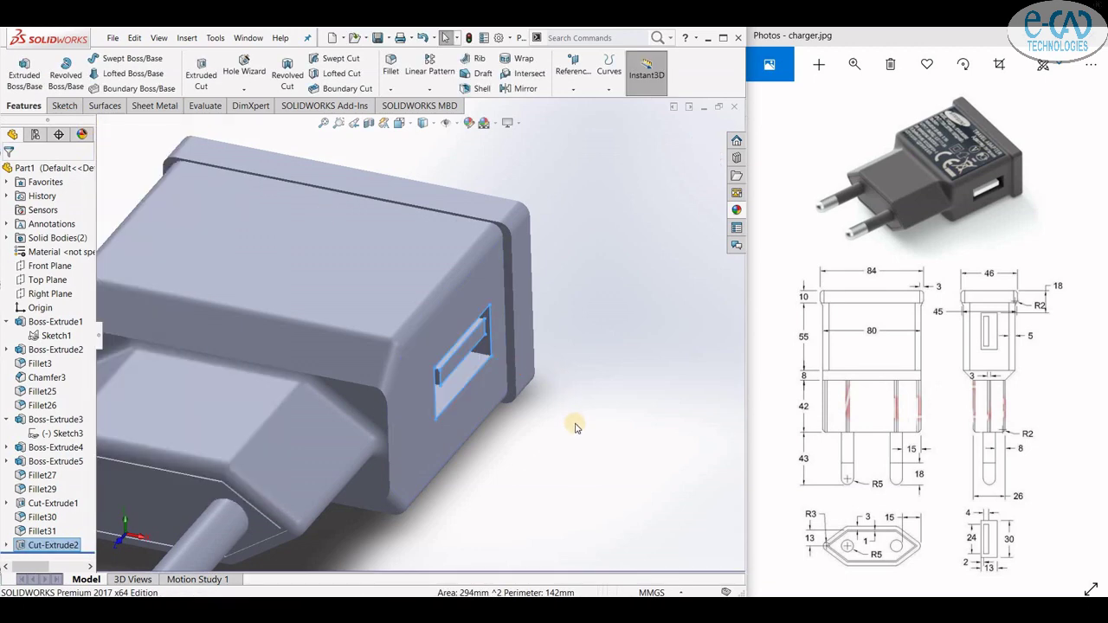
- Open the appearance settings for the long lower face of the tongue inside the USB port
{"action": "mouse_move", "coordinate": [582, 417]}
{"action": "middle_mouse_down"}
{"action": "mouse_move", "coordinate": [544, 399]}
{"action": "mouse_move", "coordinate": [574, 388]}
{"action": "mouse_move", "coordinate": [594, 395]}
{"action": "mouse_move", "coordinate": [583, 407]}
{"action": "middle_mouse_up"}
{"action": "scroll", "coordinate": [467, 355], "scroll_direction": "down", "scroll_amount": 2}
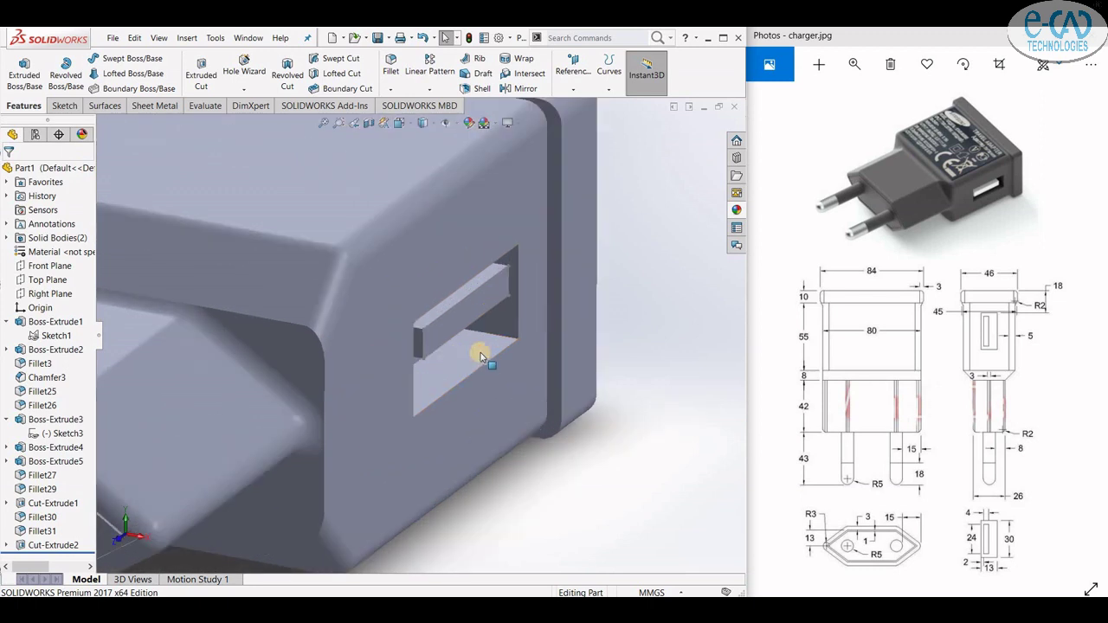
{"action": "scroll", "coordinate": [457, 369], "scroll_direction": "up", "scroll_amount": 2}
{"action": "scroll", "coordinate": [428, 355], "scroll_direction": "down", "scroll_amount": 2}
{"action": "scroll", "coordinate": [428, 355], "scroll_direction": "down", "scroll_amount": 2}
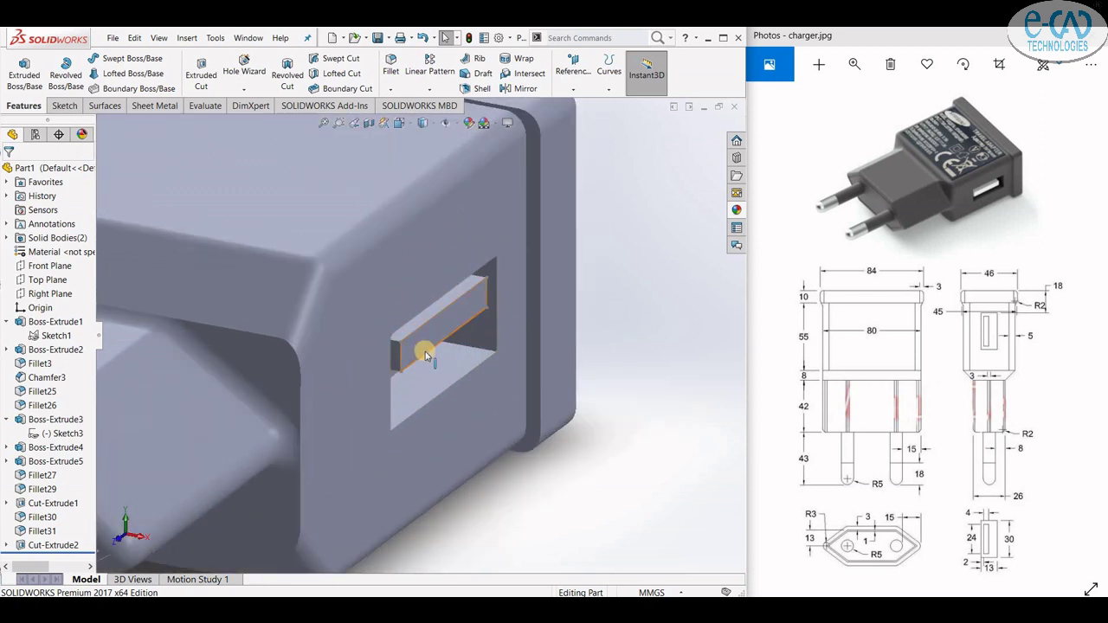
{"action": "right_click", "coordinate": [425, 354]}
{"action": "left_click", "coordinate": [450, 335]}
{"action": "scroll", "coordinate": [515, 349], "scroll_direction": "up", "scroll_amount": 1}
{"action": "left_click", "coordinate": [435, 327]}
{"action": "right_click", "coordinate": [435, 329]}
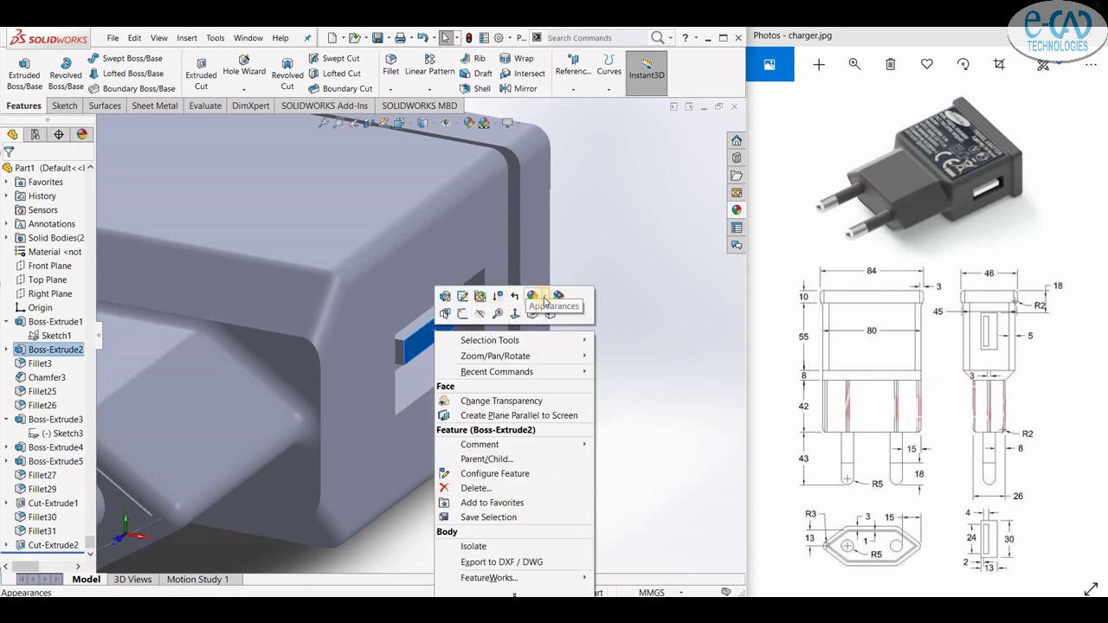
{"action": "mouse_move", "coordinate": [547, 309]}
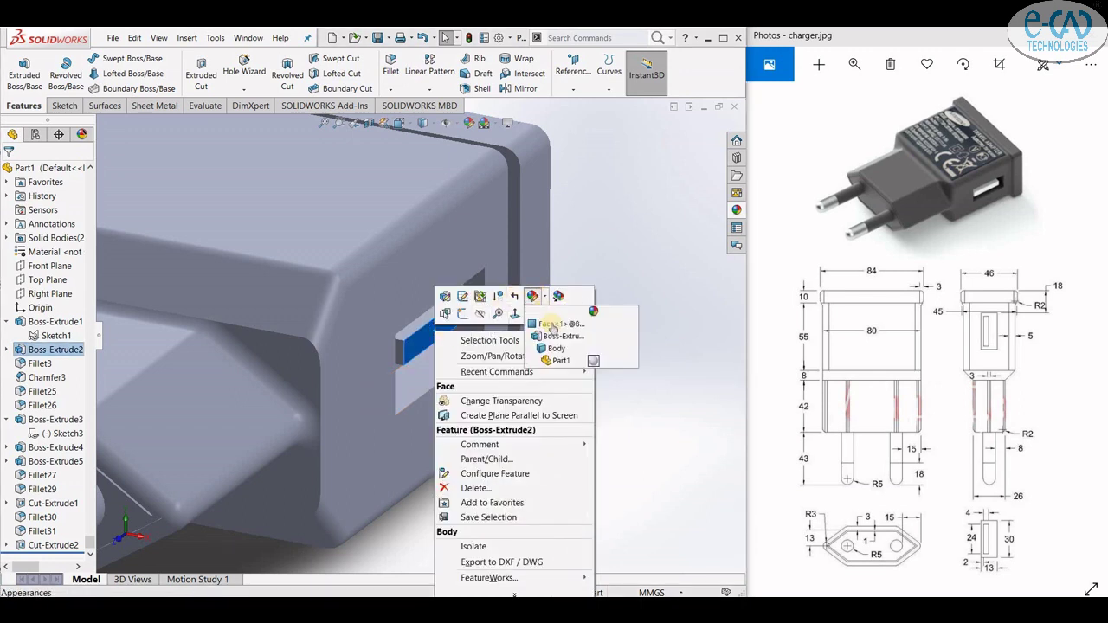
{"action": "left_click", "coordinate": [553, 323]}
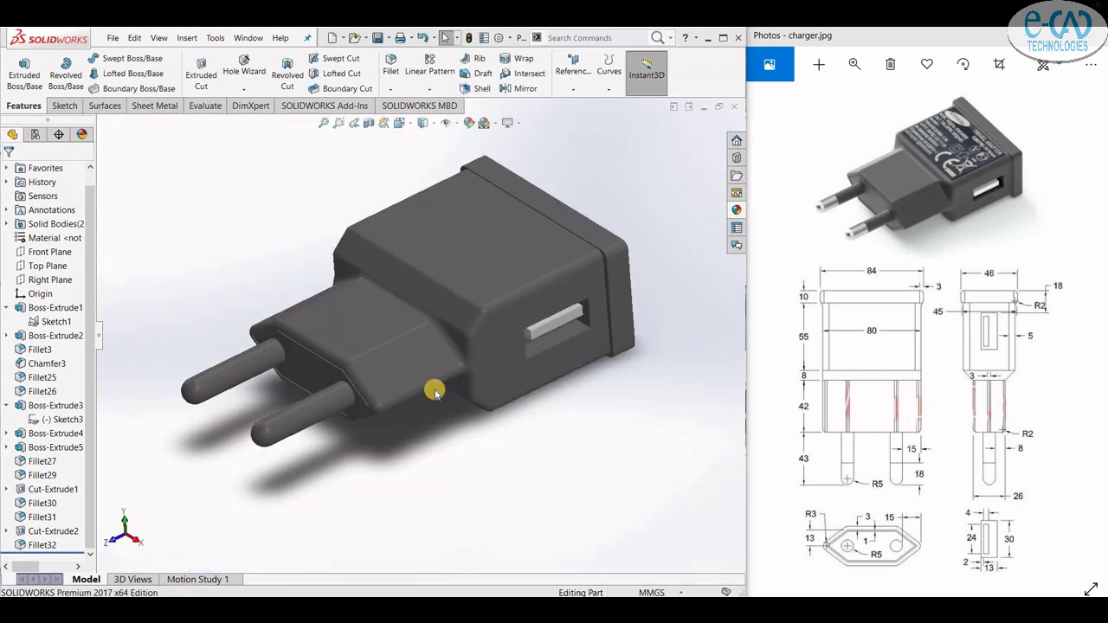
- Start a sketch on the main block's large upper face and insert the e-CAD Technologies logo as a sketch picture
{"action": "middle_click_drag", "start_coordinate": [465, 421], "coordinate": [452, 297]}
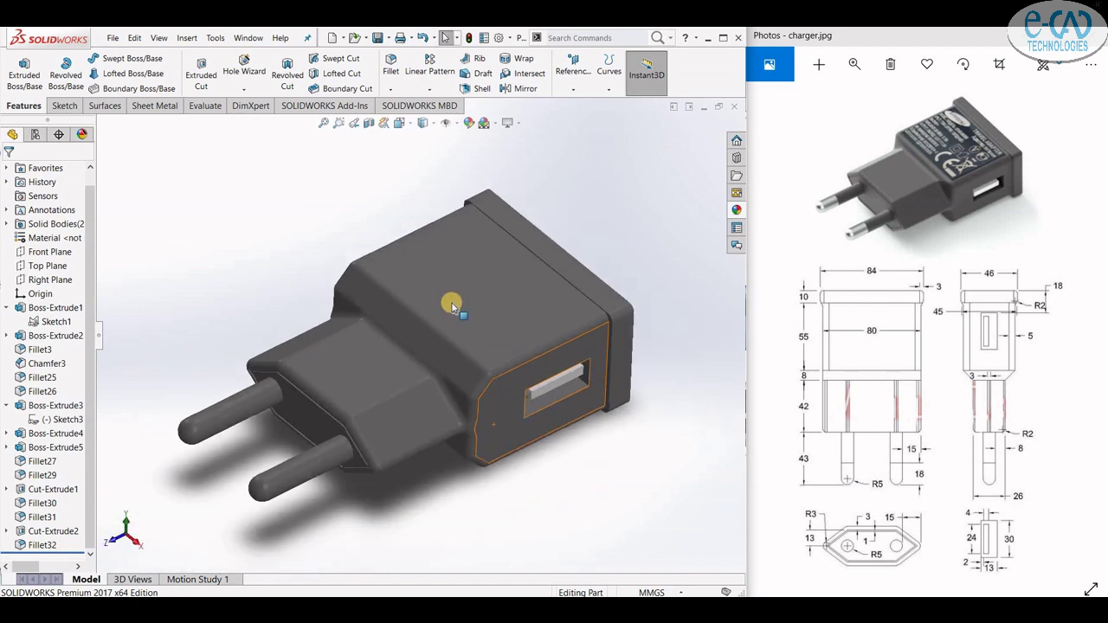
{"action": "left_click", "coordinate": [514, 305]}
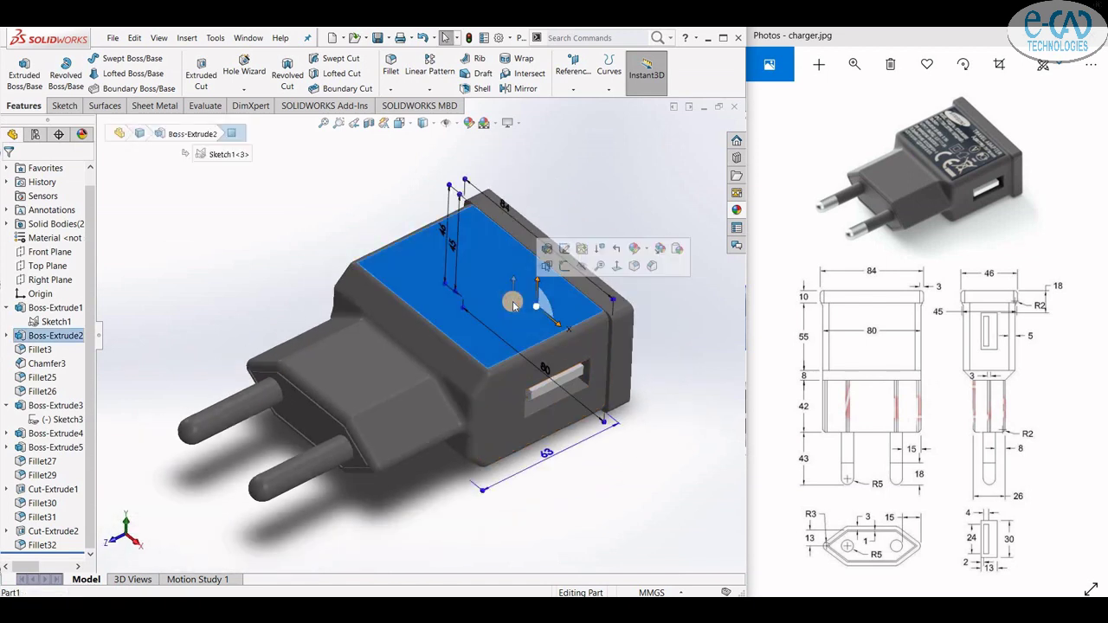
{"action": "left_click", "coordinate": [562, 268]}
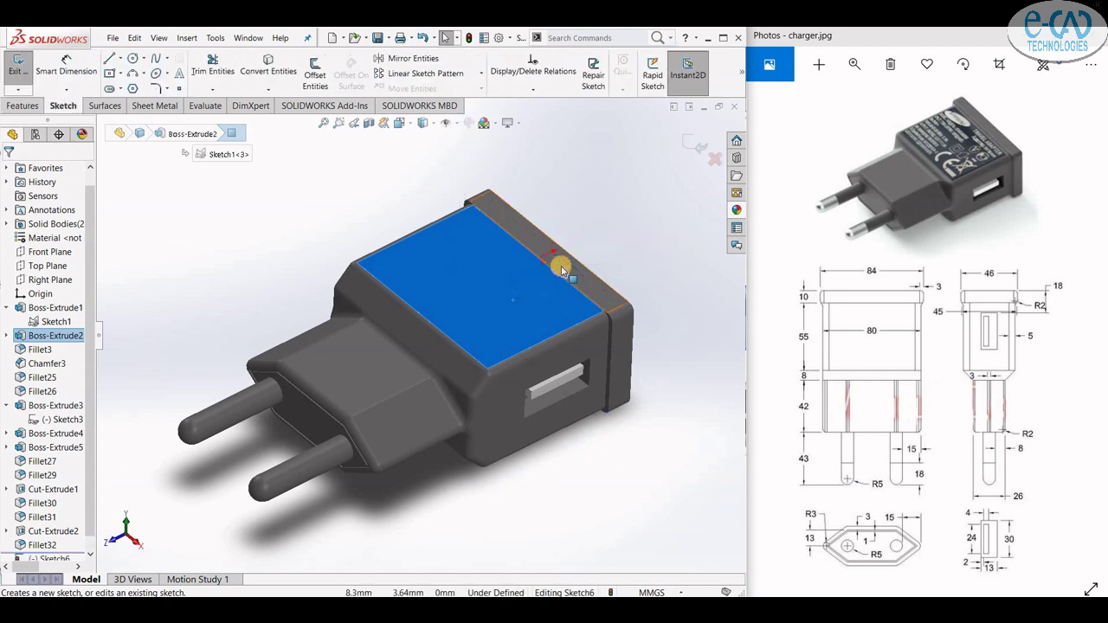
{"action": "left_click", "coordinate": [619, 40]}
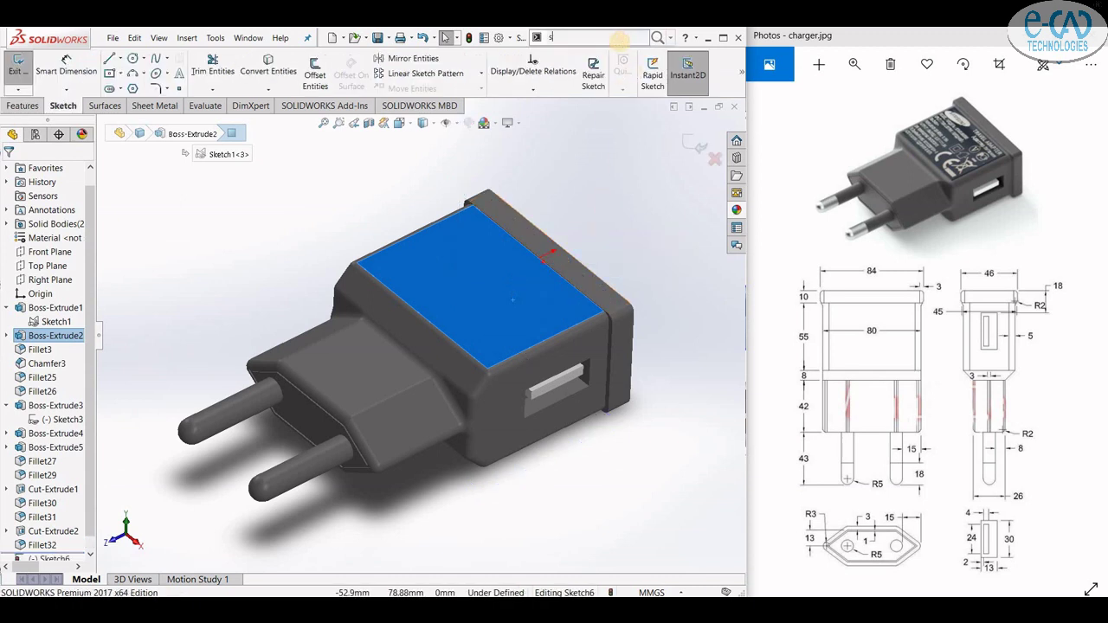
{"action": "type", "text": "sketch"}
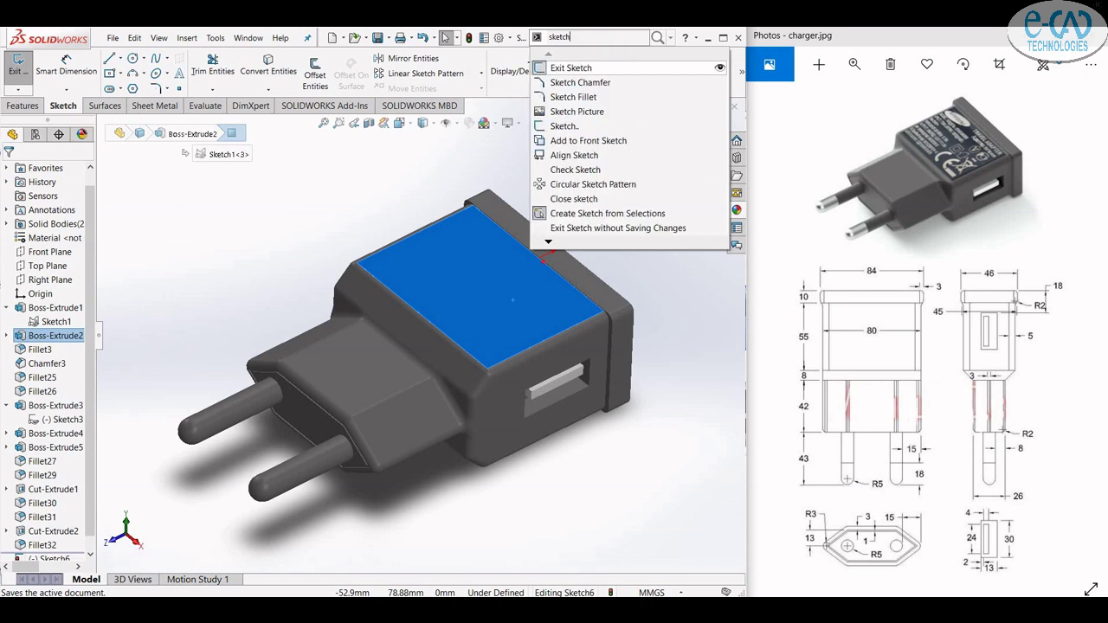
{"action": "left_click", "coordinate": [598, 112]}
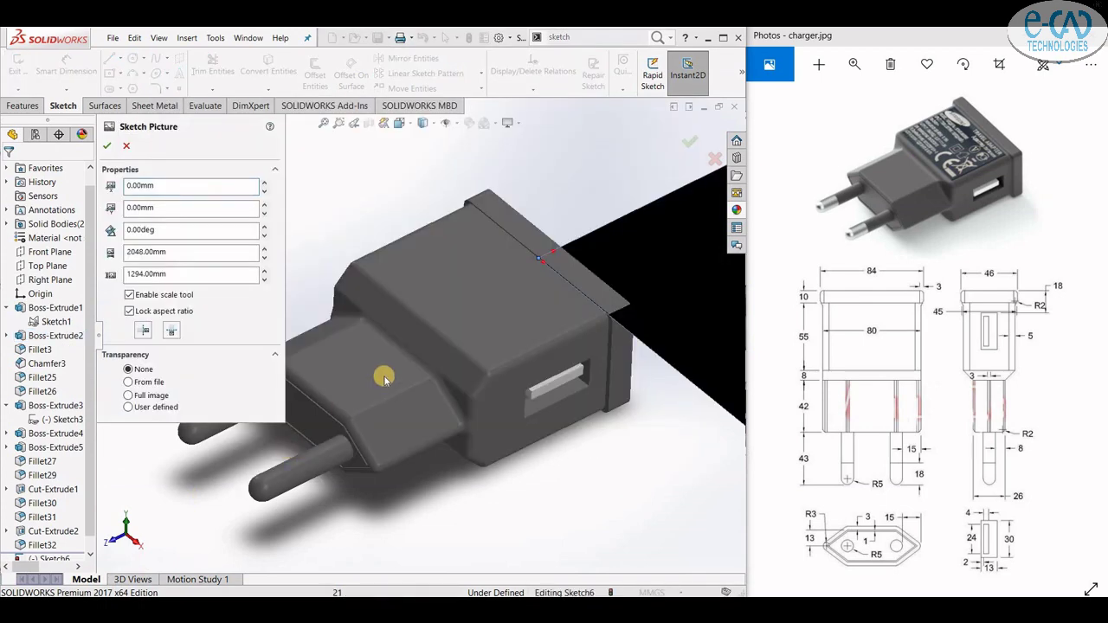
- Shrink the logo picture to about 84 mm by 53 mm and move it onto the main block's upper face
{"action": "scroll", "coordinate": [385, 372], "scroll_direction": "up", "scroll_amount": 10}
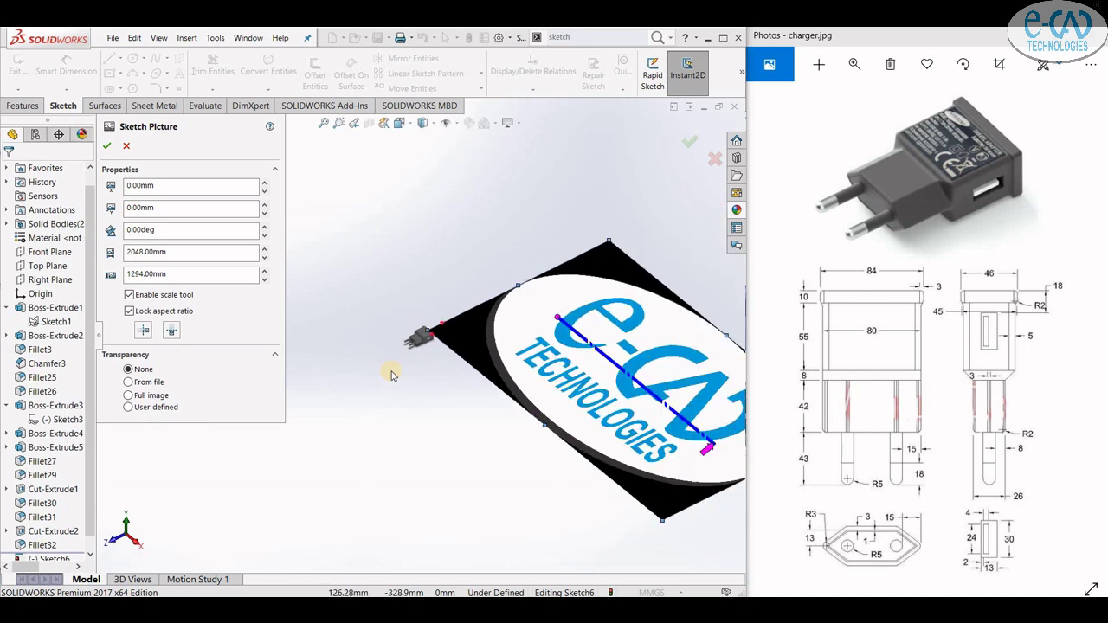
{"action": "scroll", "coordinate": [394, 374], "scroll_direction": "up", "scroll_amount": 2}
{"action": "scroll", "coordinate": [705, 405], "scroll_direction": "down", "scroll_amount": 2}
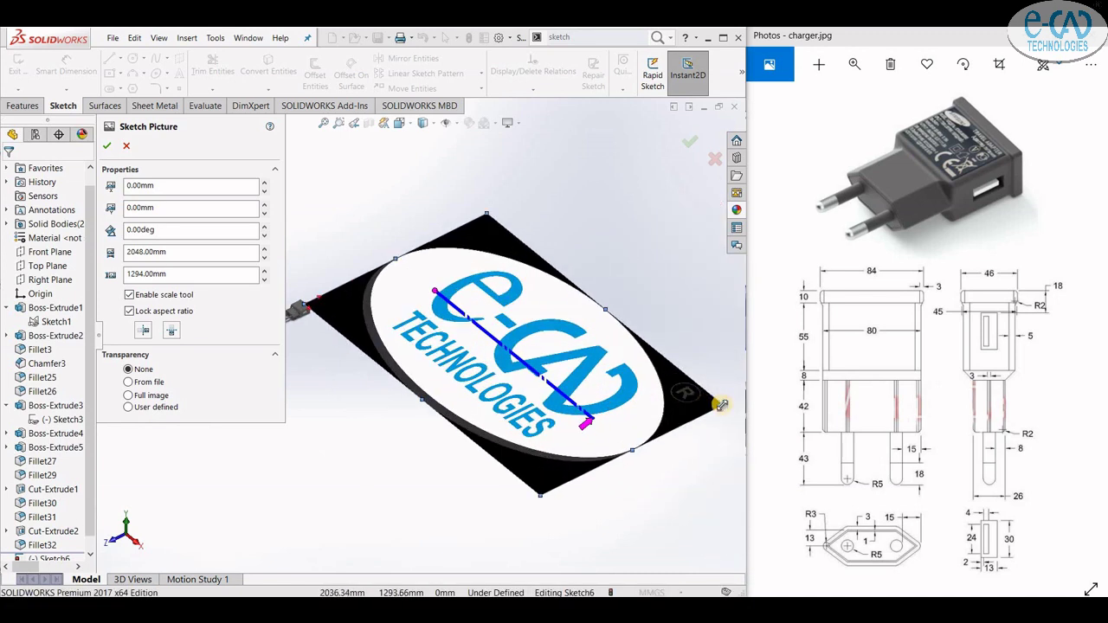
{"action": "left_click_drag", "start_coordinate": [721, 404], "coordinate": [422, 327]}
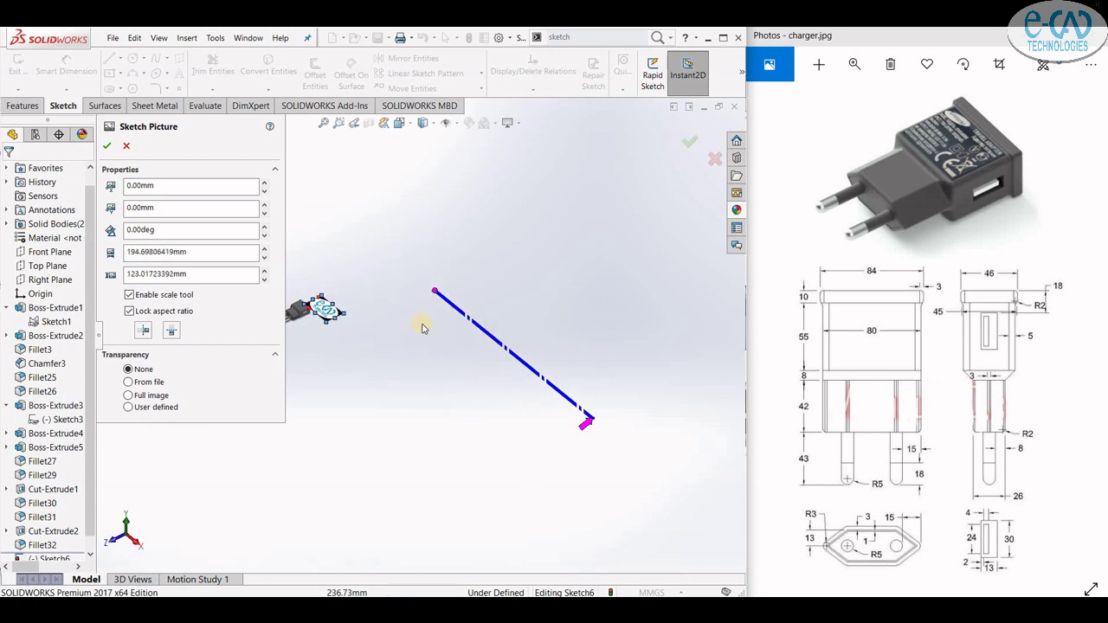
{"action": "scroll", "coordinate": [423, 327], "scroll_direction": "down", "scroll_amount": 5}
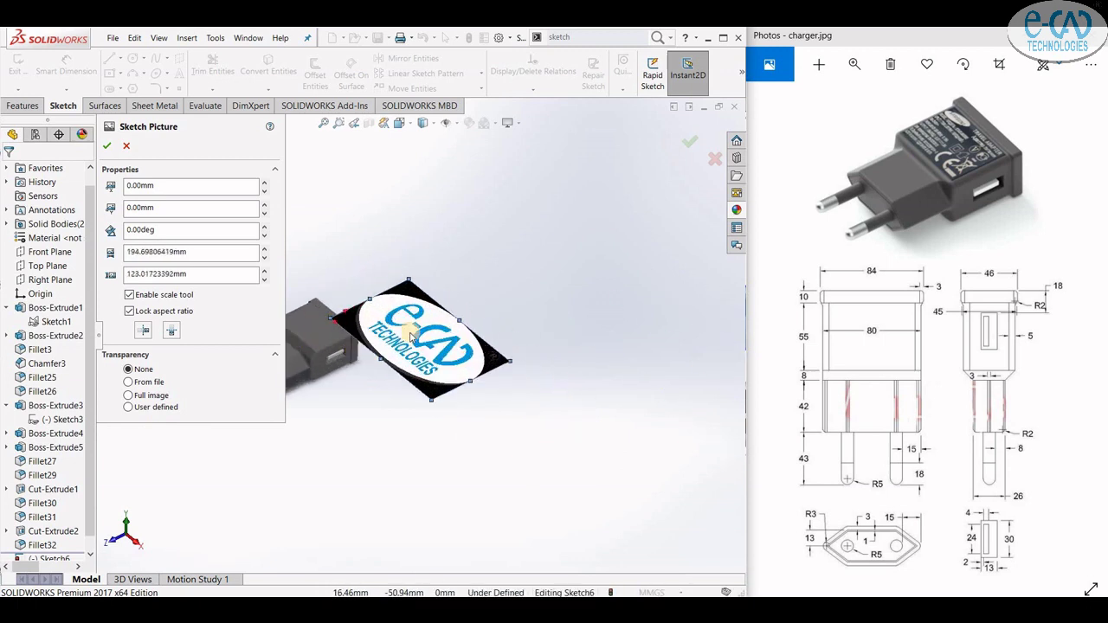
{"action": "scroll", "coordinate": [411, 338], "scroll_direction": "up", "scroll_amount": 4}
{"action": "scroll", "coordinate": [337, 343], "scroll_direction": "down", "scroll_amount": 6}
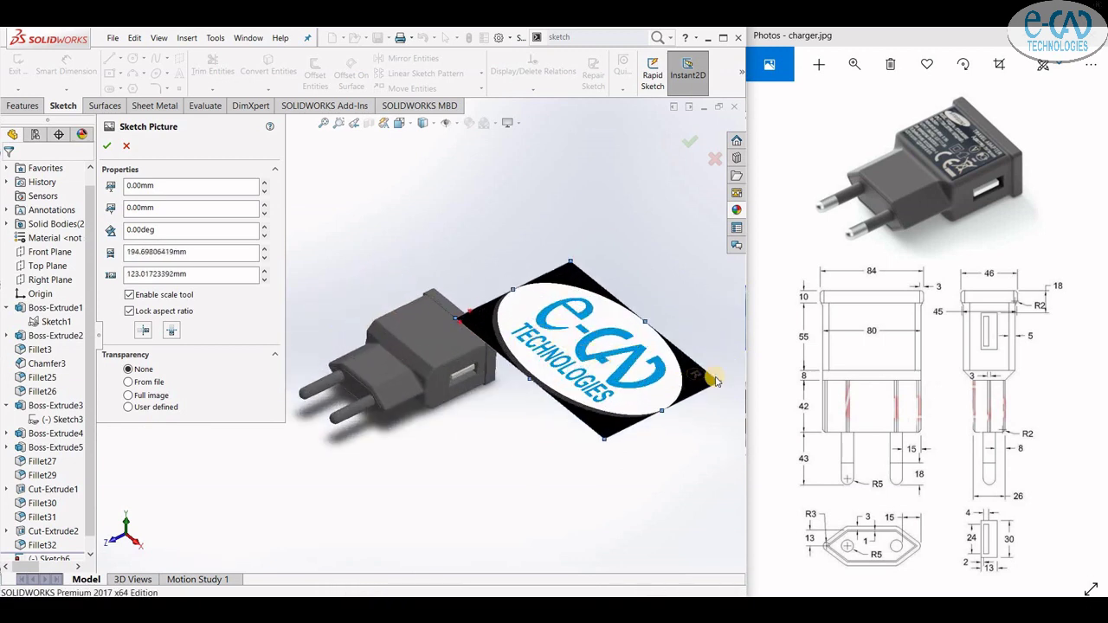
{"action": "left_click_drag", "start_coordinate": [644, 350], "coordinate": [425, 331]}
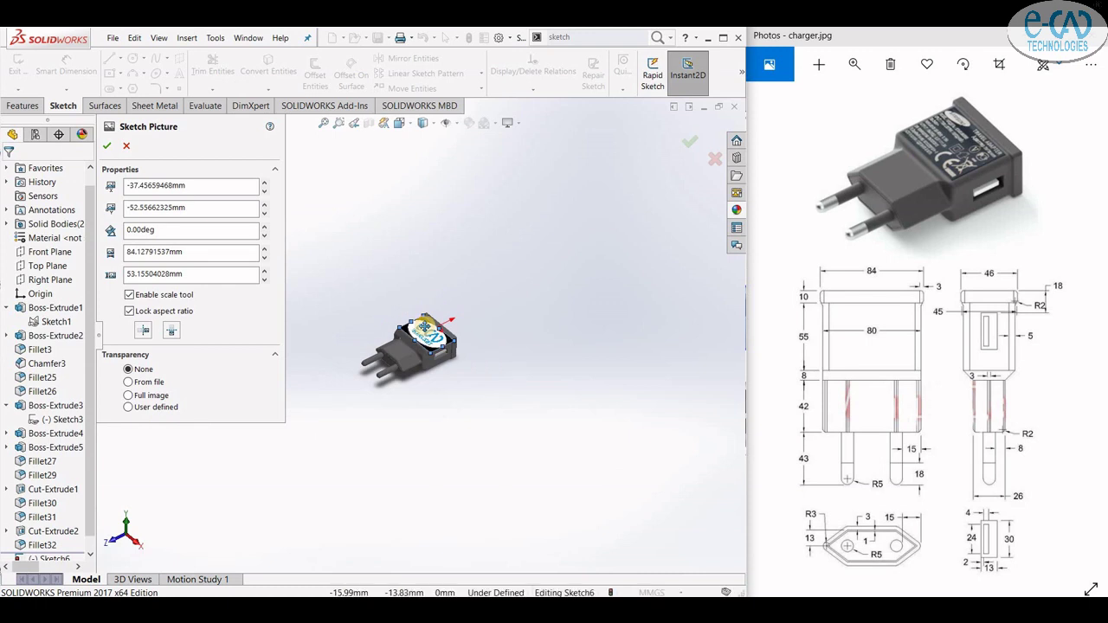
- Shrink the logo picture to about 69 mm by 44 mm, centre it on the upper face and exit the sketch
{"action": "scroll", "coordinate": [423, 332], "scroll_direction": "down", "scroll_amount": 6}
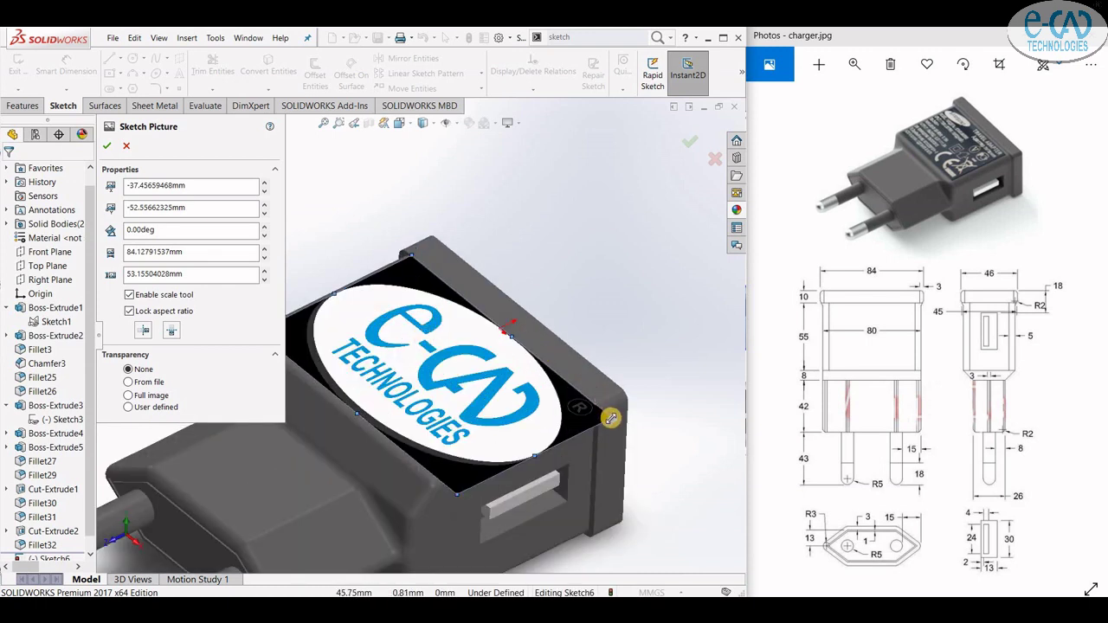
{"action": "left_click_drag", "start_coordinate": [595, 411], "coordinate": [499, 362]}
{"action": "left_click_drag", "start_coordinate": [389, 359], "coordinate": [409, 357]}
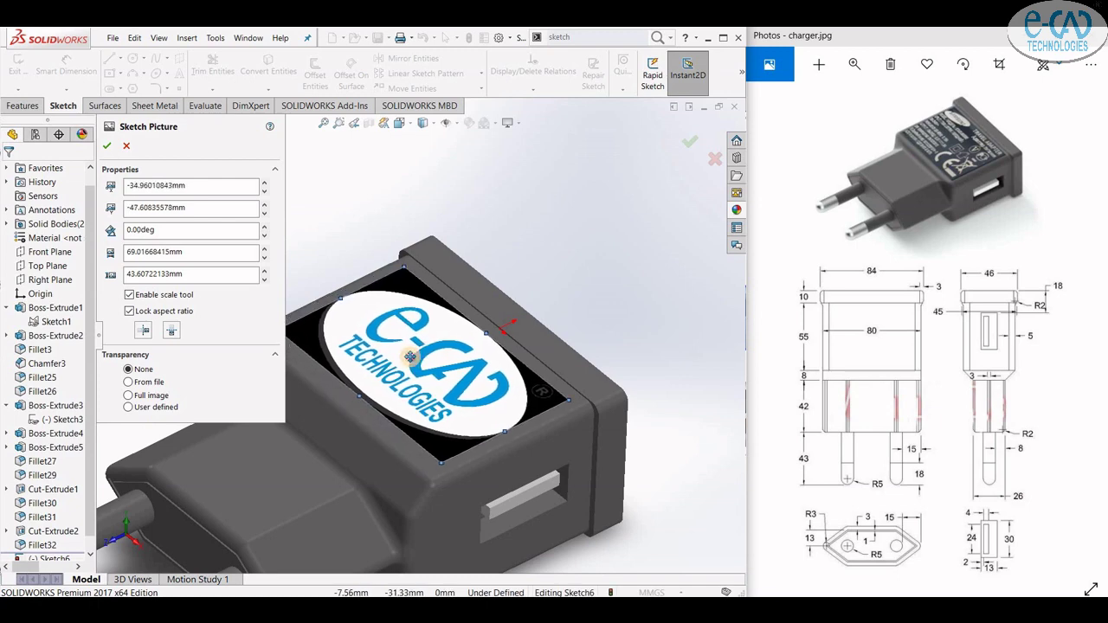
{"action": "left_click", "coordinate": [106, 148]}
{"action": "scroll", "coordinate": [362, 225], "scroll_direction": "up", "scroll_amount": 3}
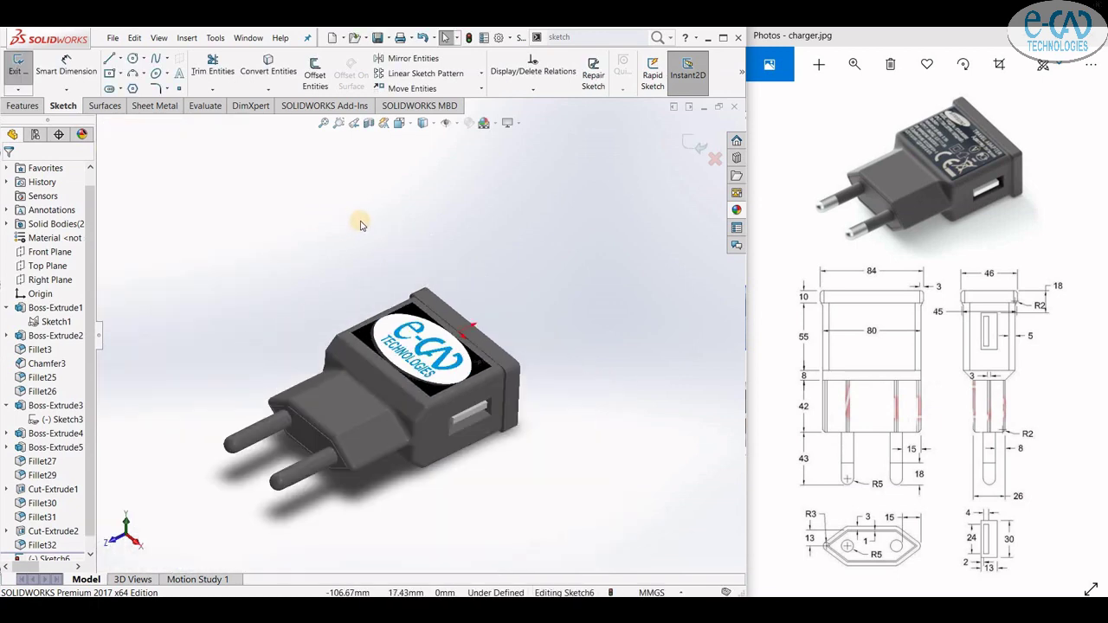
{"action": "scroll", "coordinate": [362, 225], "scroll_direction": "up", "scroll_amount": 3}
{"action": "left_click", "coordinate": [688, 142]}
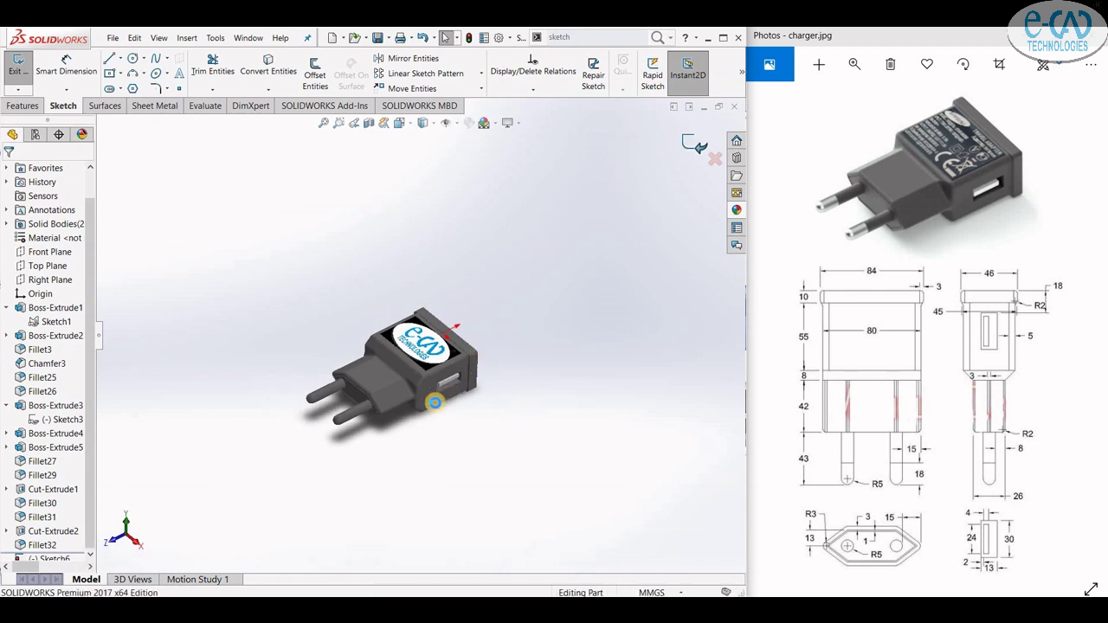
{"action": "mouse_move", "coordinate": [367, 400]}
{"action": "middle_mouse_down"}
{"action": "mouse_move", "coordinate": [443, 270]}
{"action": "mouse_move", "coordinate": [435, 494]}
{"action": "mouse_move", "coordinate": [531, 512]}
{"action": "mouse_move", "coordinate": [460, 510]}
{"action": "mouse_move", "coordinate": [439, 378]}
{"action": "mouse_move", "coordinate": [507, 413]}
{"action": "mouse_move", "coordinate": [441, 408]}
{"action": "mouse_move", "coordinate": [489, 419]}
{"action": "middle_mouse_up"}
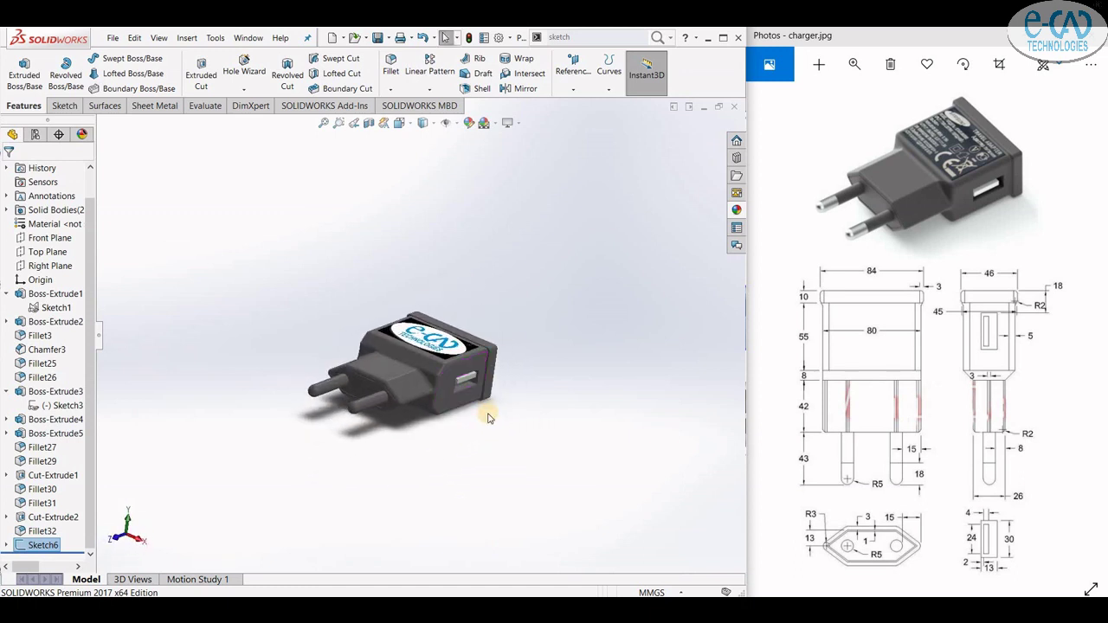
{"action": "middle_click_drag", "start_coordinate": [487, 410], "coordinate": [477, 387]}
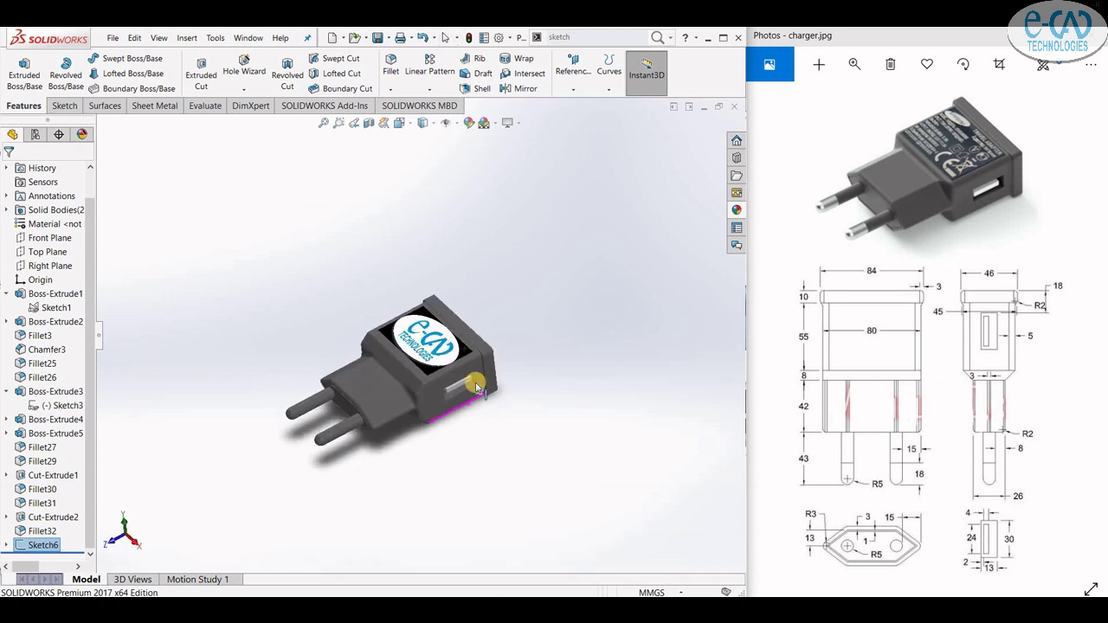
{"action": "scroll", "coordinate": [333, 407], "scroll_direction": "down", "scroll_amount": 3}
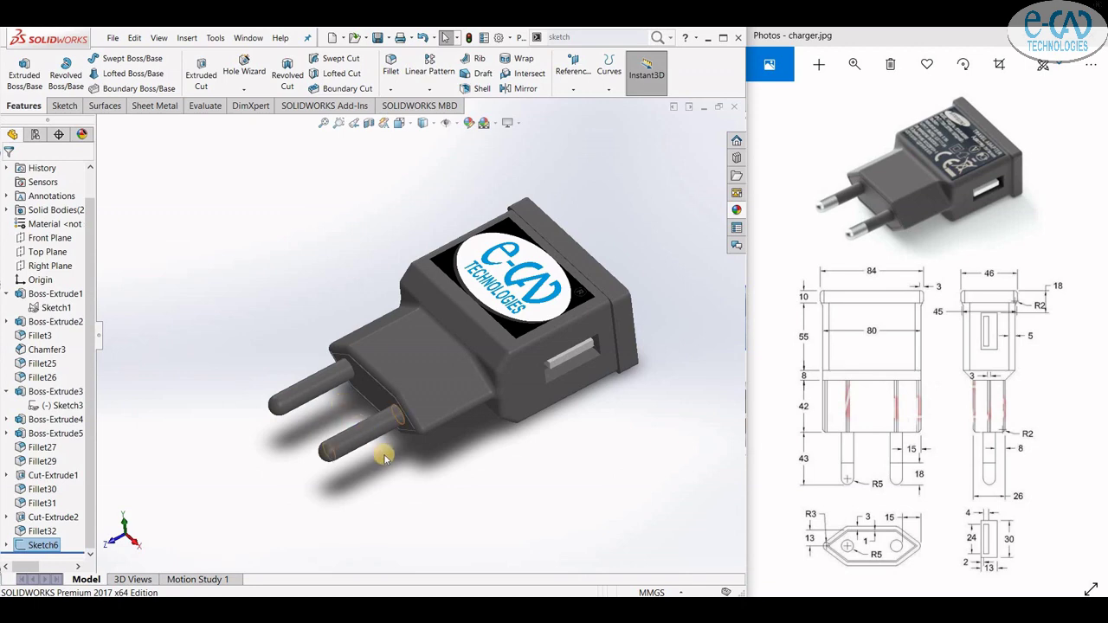
{"action": "scroll", "coordinate": [389, 453], "scroll_direction": "up", "scroll_amount": 1}
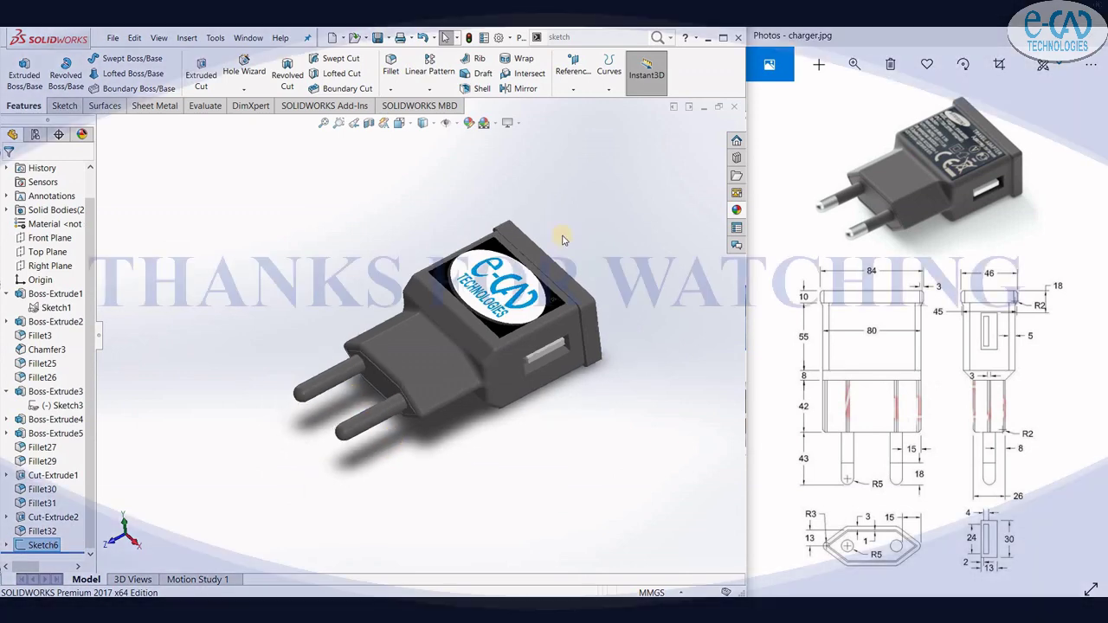
{"action": "scroll", "coordinate": [542, 258], "scroll_direction": "down", "scroll_amount": 2}
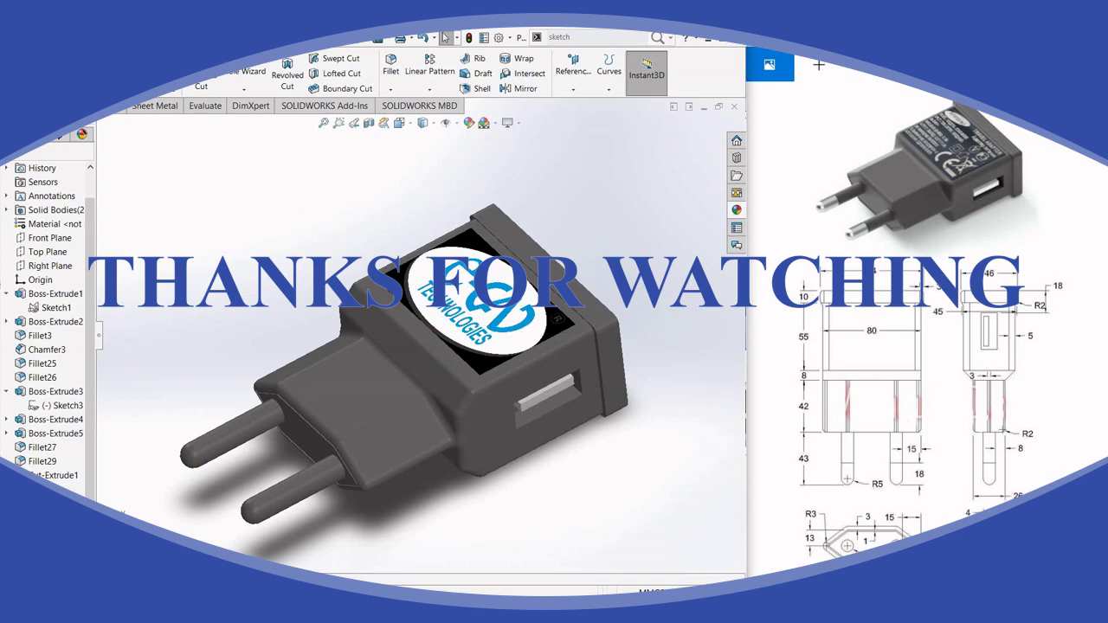